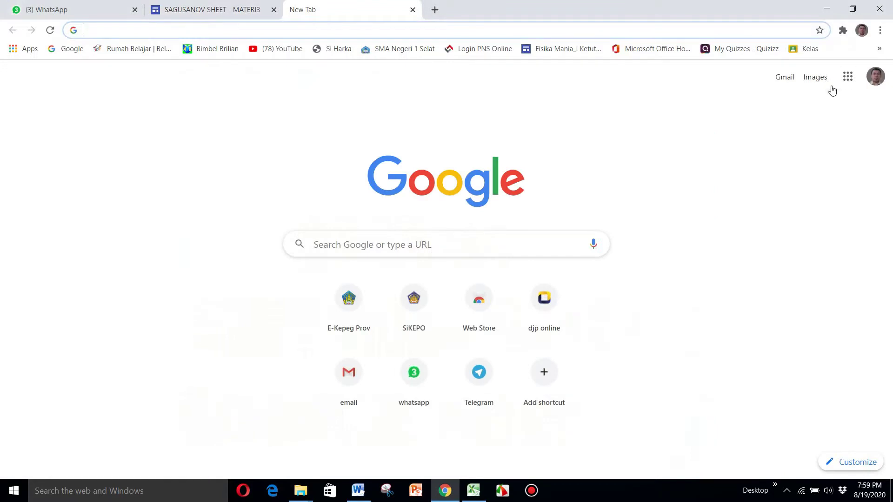
# Step: Open Google Drive and open the quick-access spreadsheet that contains the student list
pyautogui.click(848, 76)
pyautogui.click(739, 293)
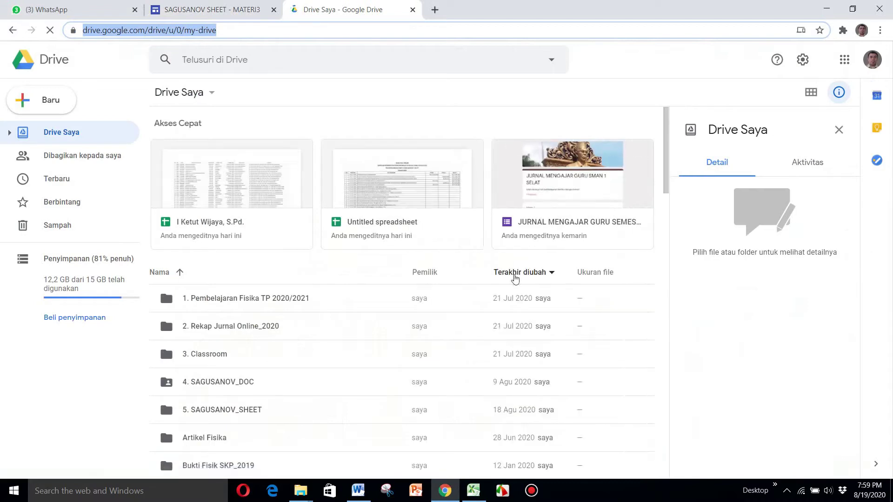
pyautogui.moveTo(667, 165)
pyautogui.mouseDown()
pyautogui.moveTo(658, 199)
pyautogui.moveTo(665, 156)
pyautogui.mouseUp()
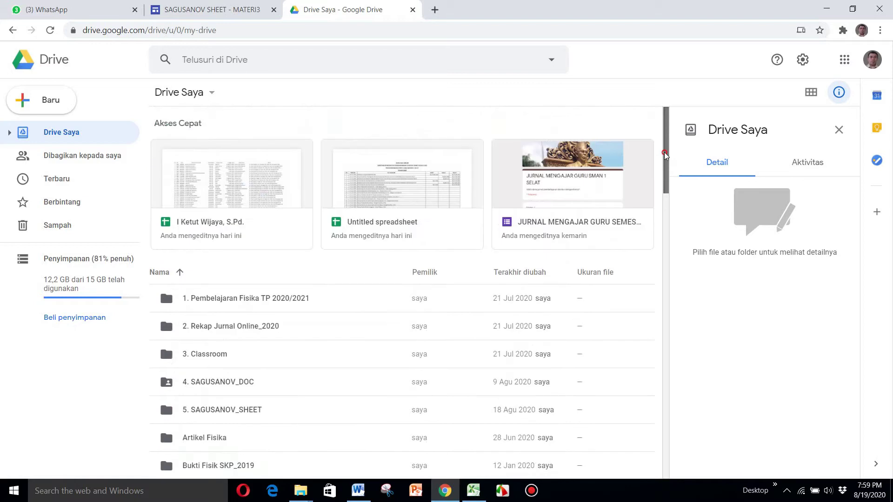
pyautogui.click(248, 199)
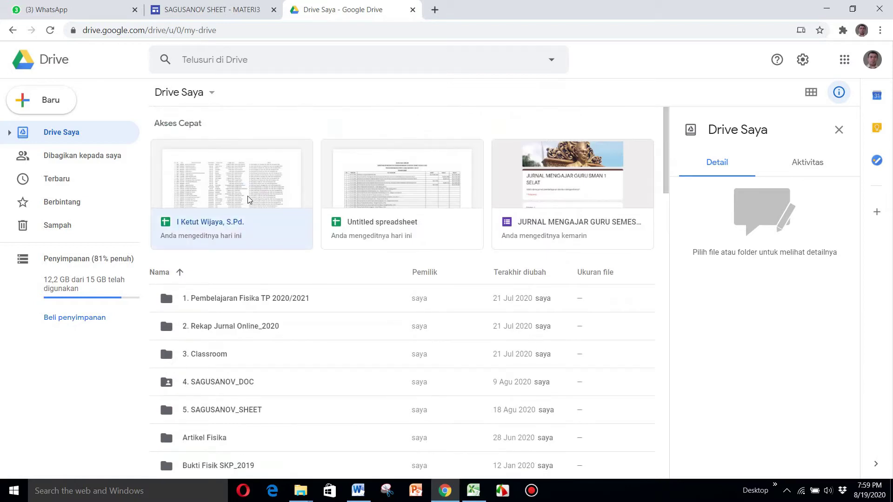
pyautogui.doubleClick(216, 212)
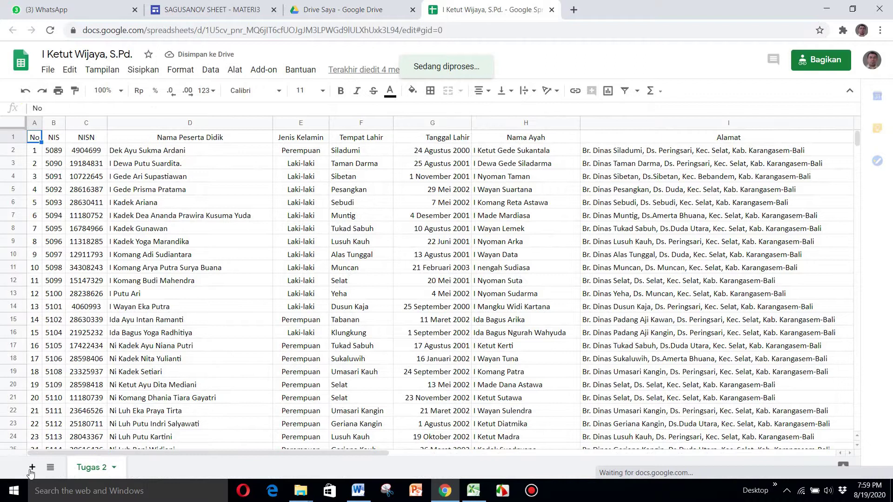
# Step: Add a new sheet to the spreadsheet and rename it Tugas 3
pyautogui.click(30, 468)
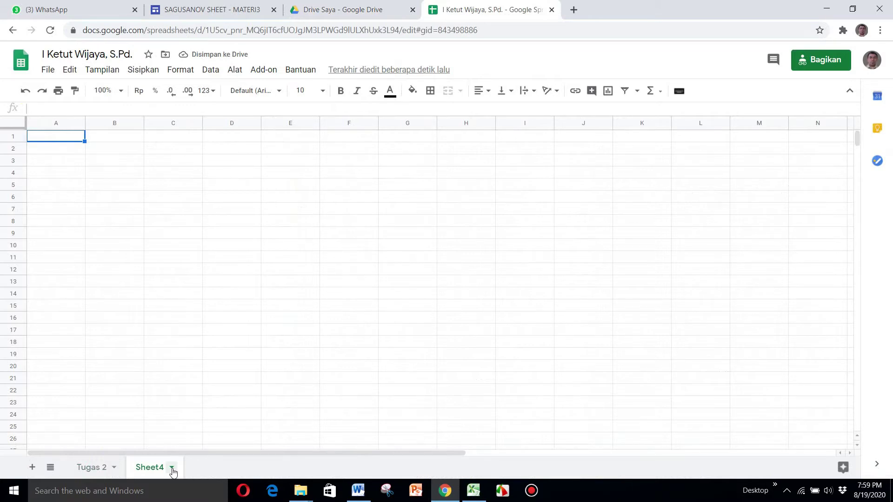
pyautogui.click(172, 470)
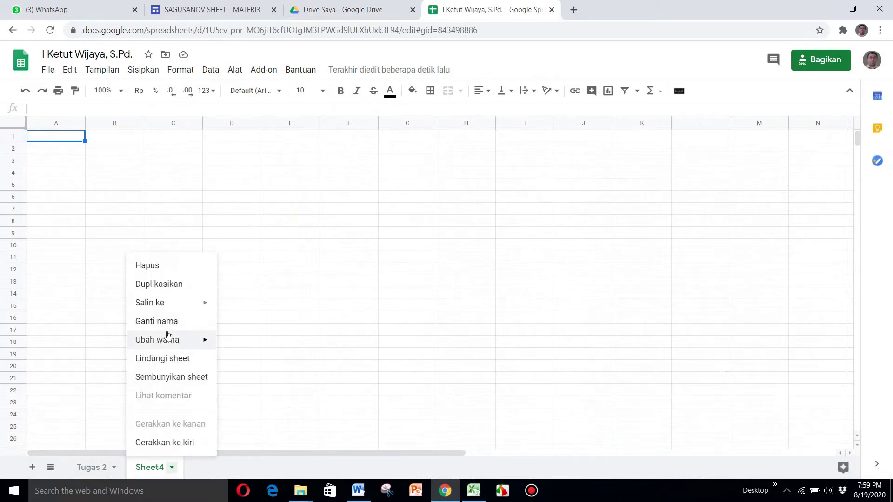
pyautogui.click(173, 322)
pyautogui.write('Tugas 3')
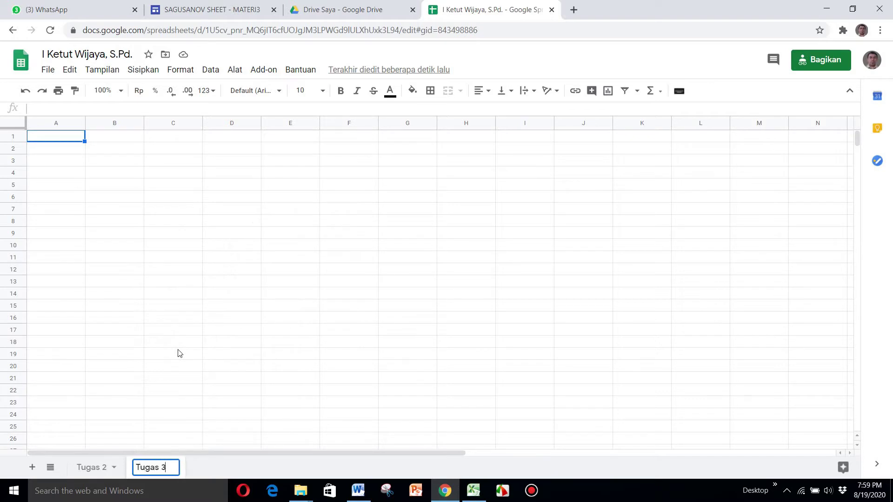
pyautogui.click(170, 346)
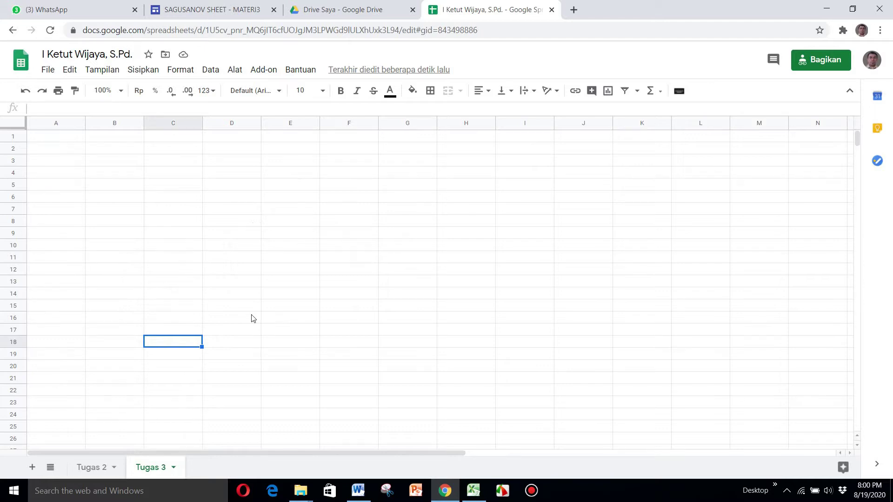
# Step: Copy the example financial report link from the TUGAS 3 instructions on the MATERI3 page and open it in a new browser tab
pyautogui.click(242, 9)
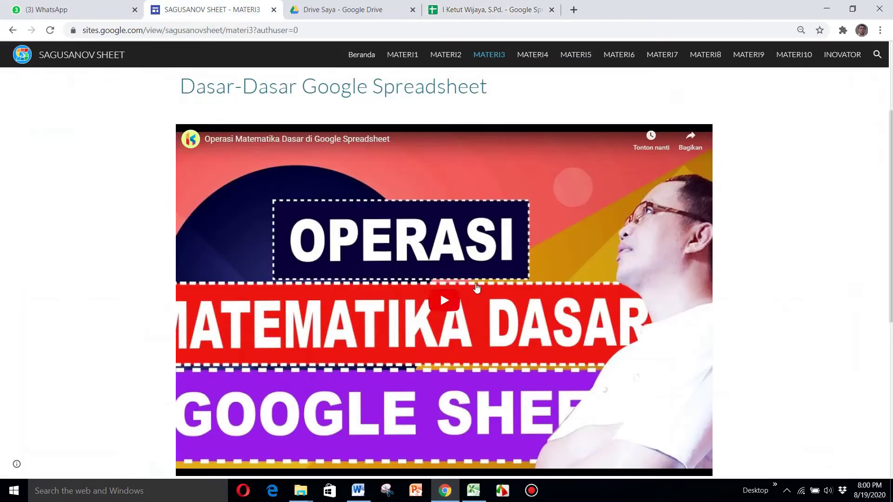
pyautogui.scroll(-7, 440, 291)
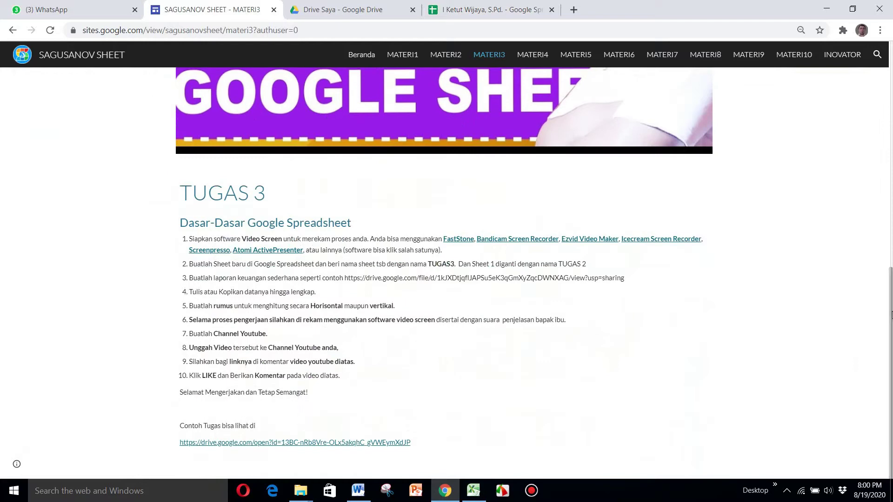
pyautogui.moveTo(347, 279); pyautogui.dragTo(623, 278)
pyautogui.hotkey('ctrl', 'c')
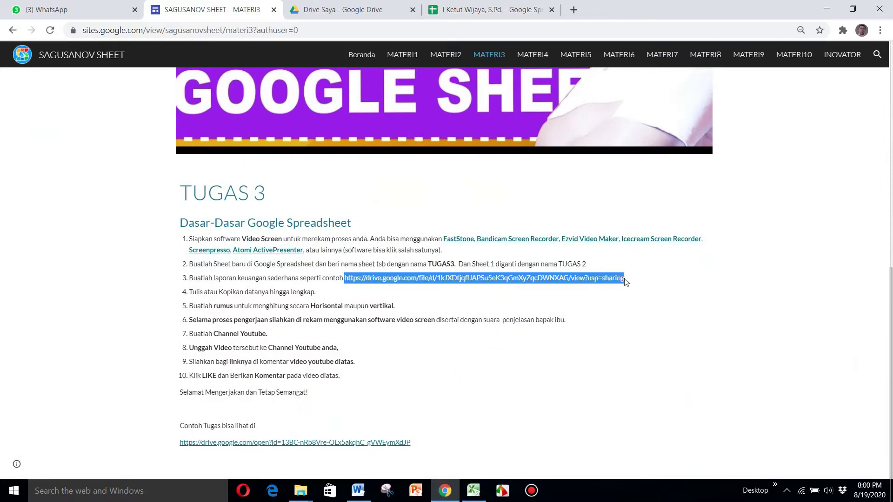
pyautogui.click(573, 9)
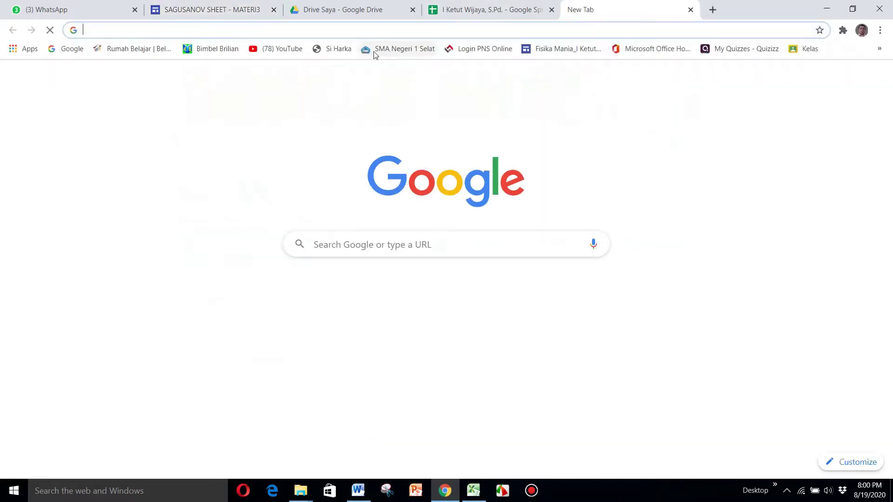
pyautogui.hotkey('ctrl', 'v')
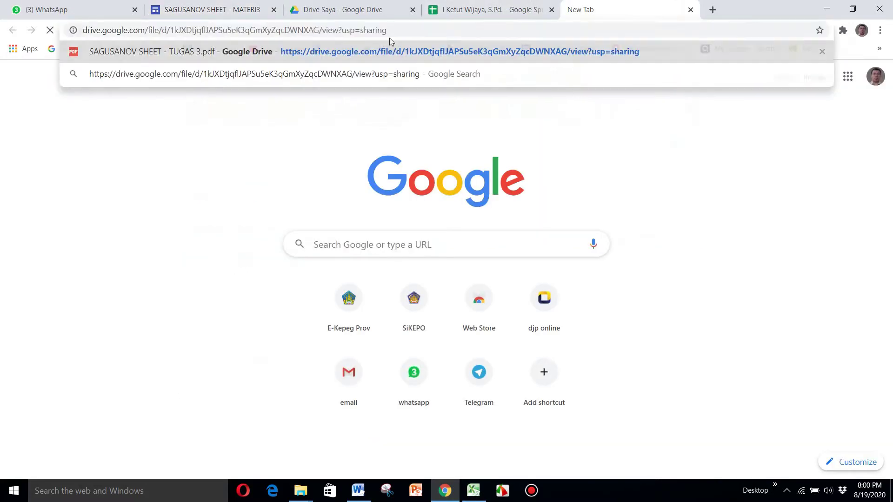
pyautogui.press('Return')
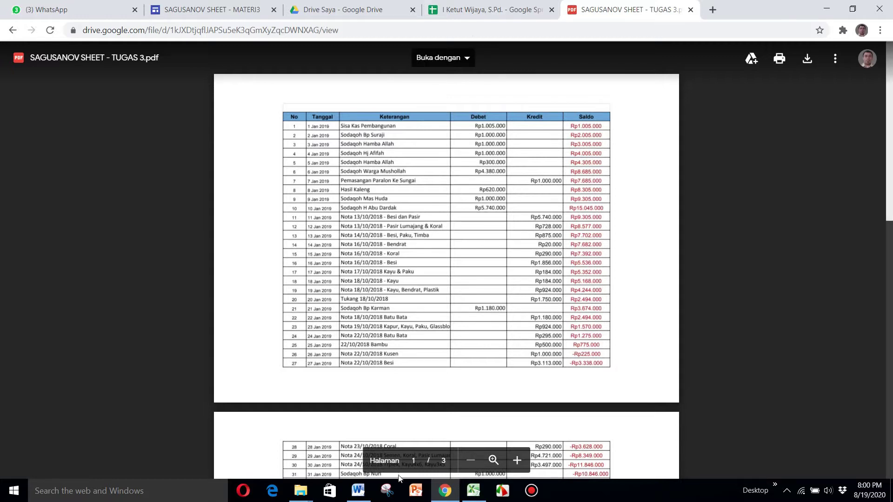
# Step: Copy the four-line BUKU KAS UMUM title block from the Tugas 3_Orak_Orek Excel workbook into the Tugas 3 sheet, starting at cell A1
pyautogui.click(473, 491)
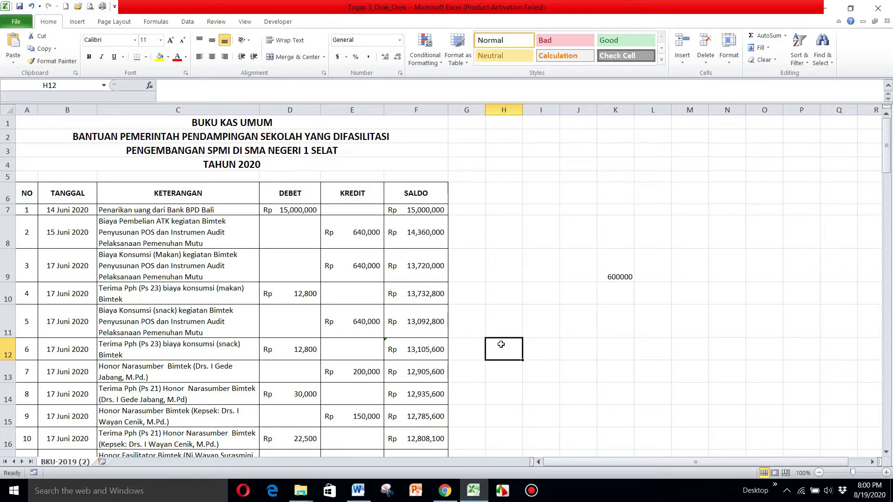
pyautogui.click(444, 492)
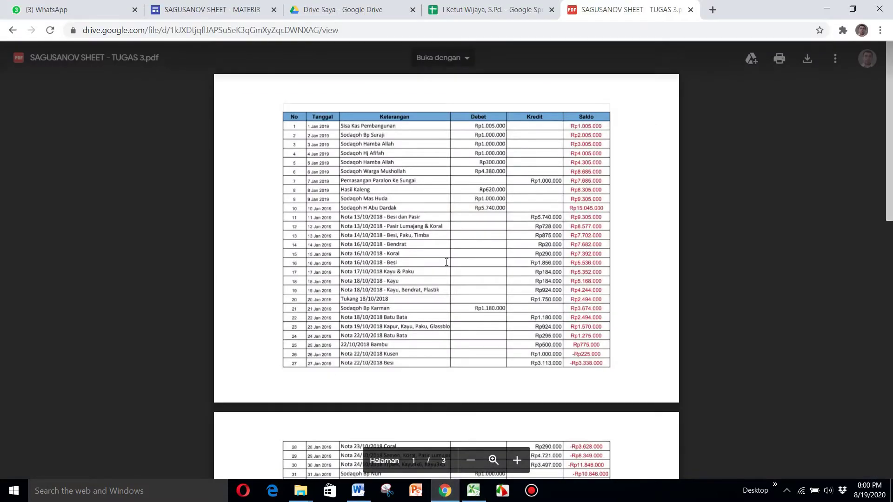
pyautogui.click(477, 10)
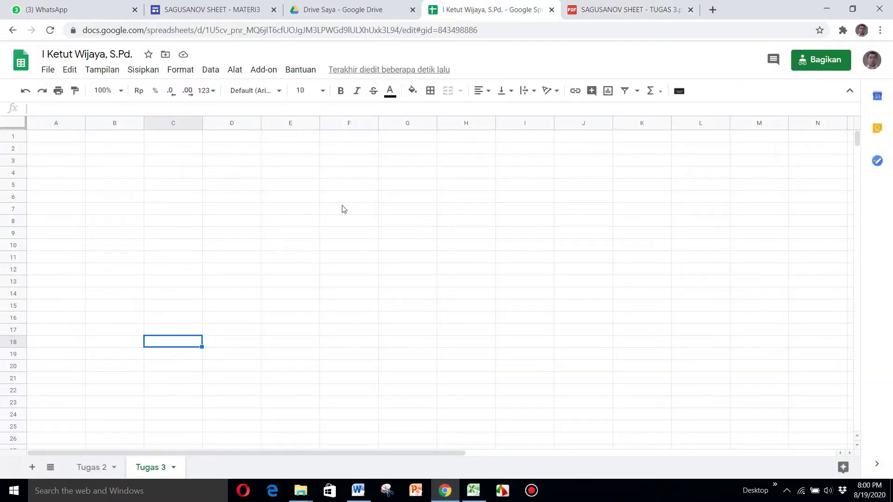
pyautogui.click(473, 494)
pyautogui.moveTo(299, 120); pyautogui.dragTo(296, 163)
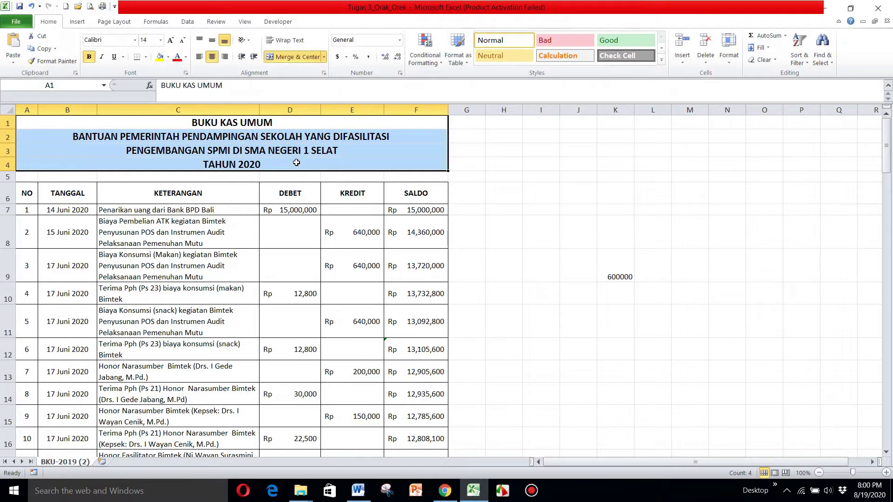
pyautogui.hotkey('ctrl', 'c')
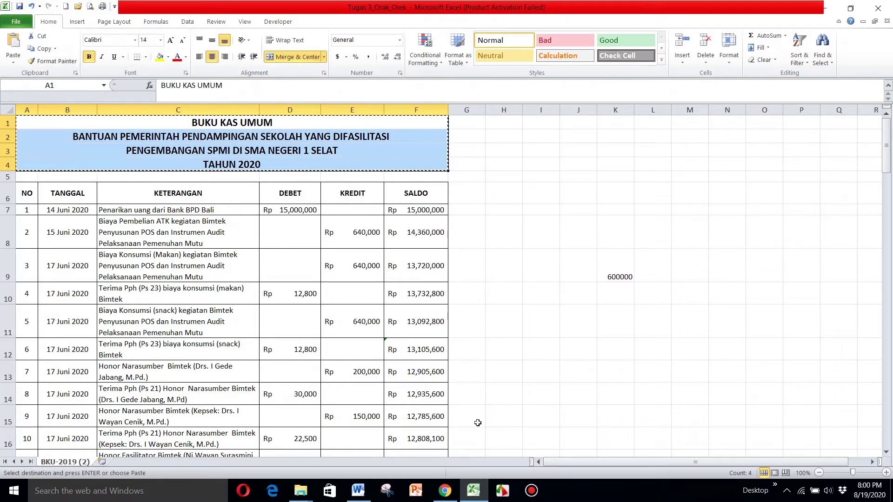
pyautogui.click(473, 493)
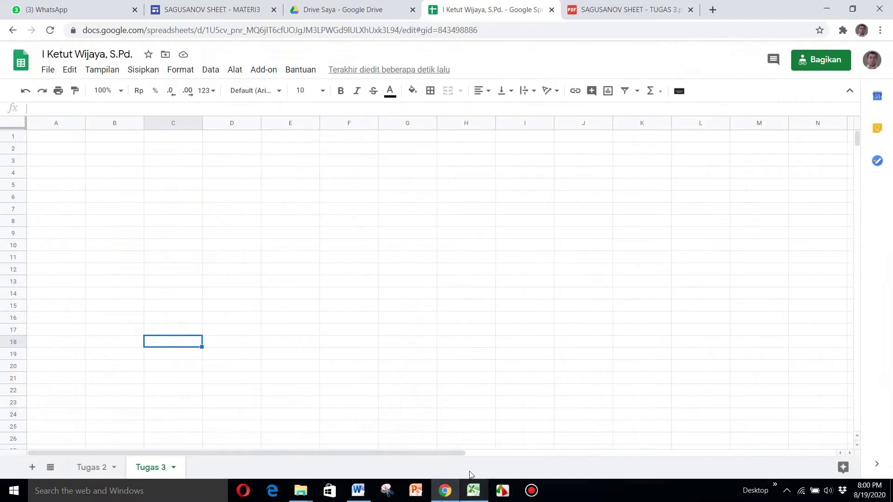
pyautogui.click(72, 139)
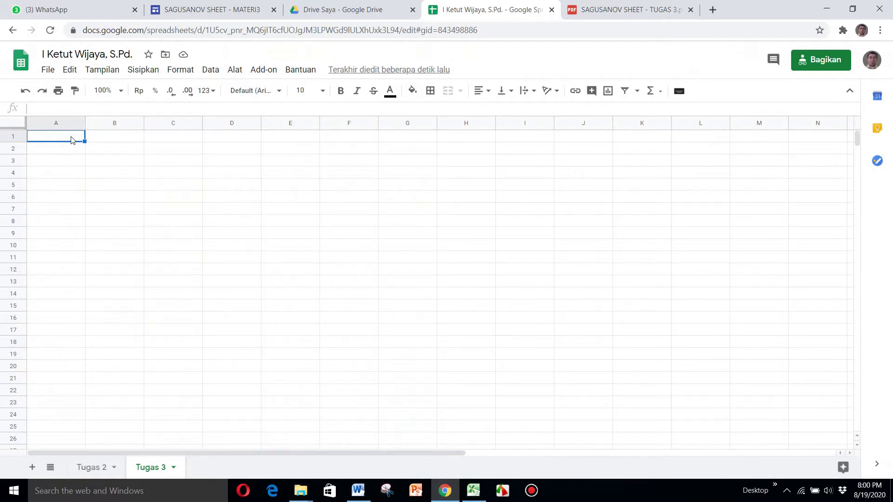
pyautogui.hotkey('ctrl', 'v')
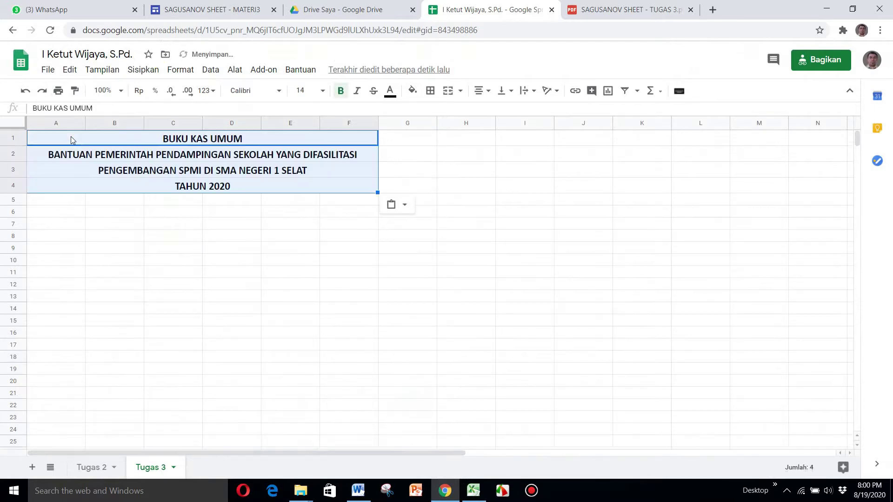
pyautogui.click(180, 243)
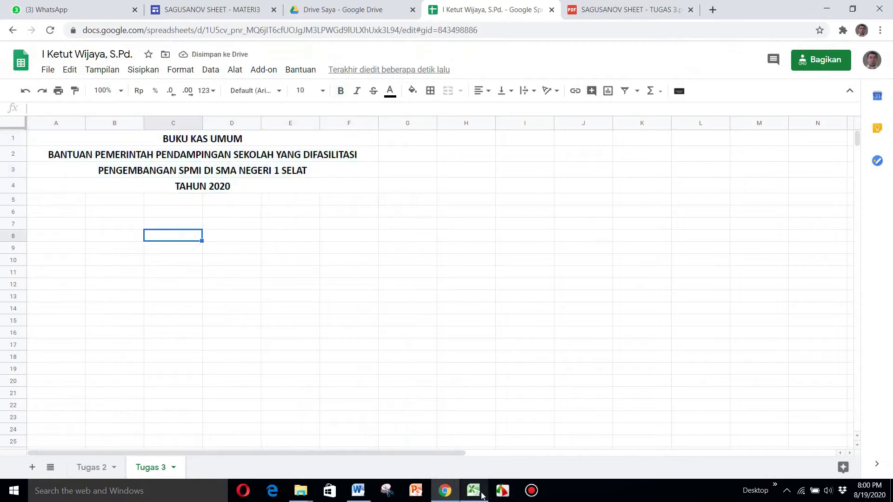
# Step: Copy the table header row from NO to SALDO in the Excel workbook and paste it at cell A6 of the Tugas 3 sheet
pyautogui.click(481, 493)
pyautogui.moveTo(27, 193); pyautogui.dragTo(407, 197)
pyautogui.hotkey('ctrl', 'c')
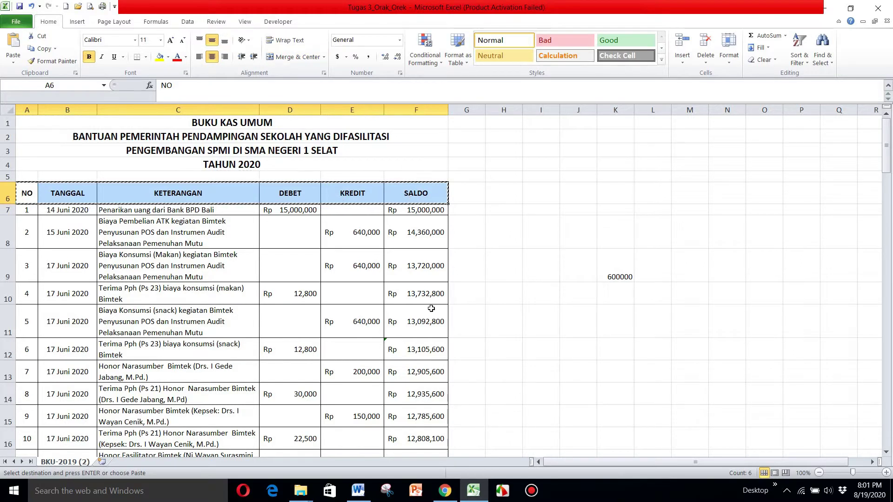
pyautogui.click(445, 492)
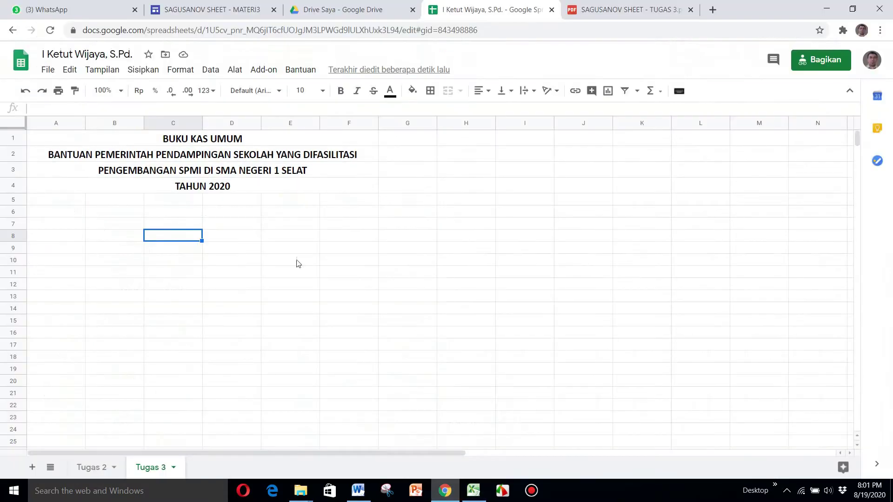
pyautogui.click(45, 214)
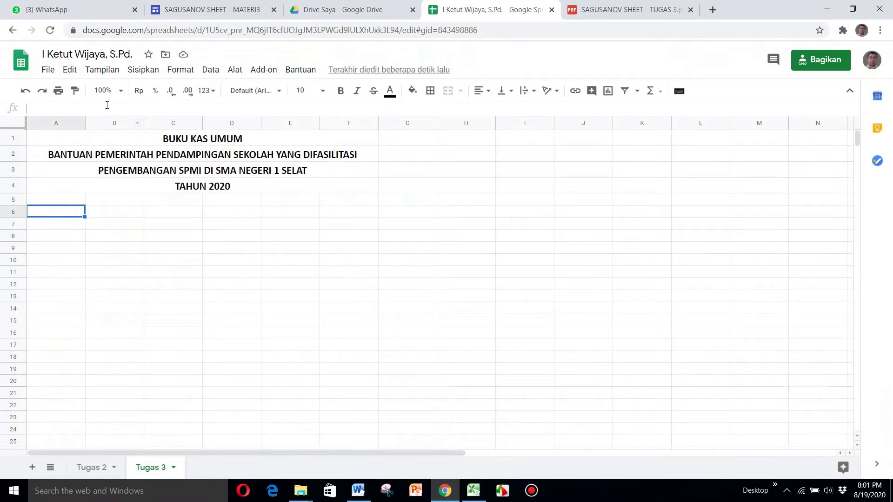
pyautogui.click(143, 70)
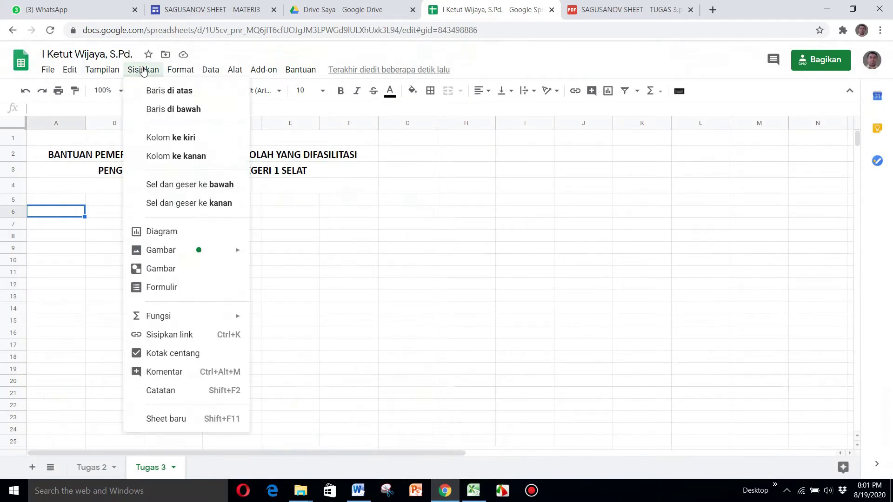
pyautogui.click(113, 71)
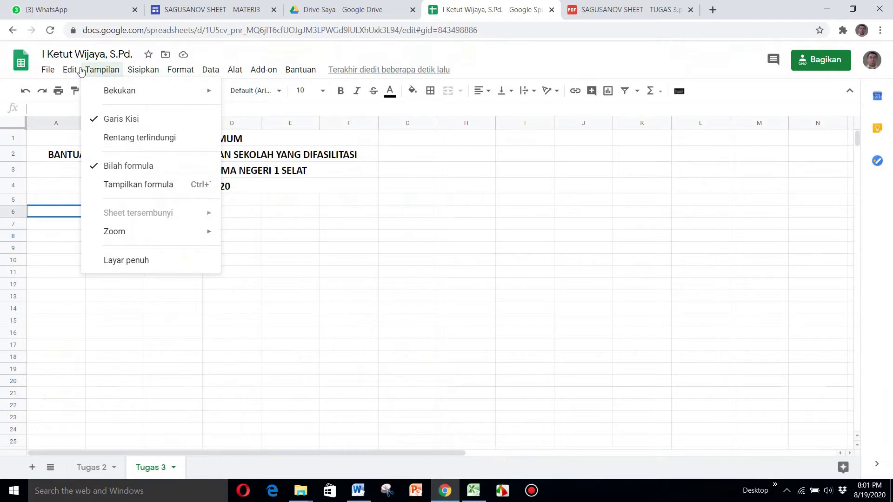
pyautogui.moveTo(69, 70)
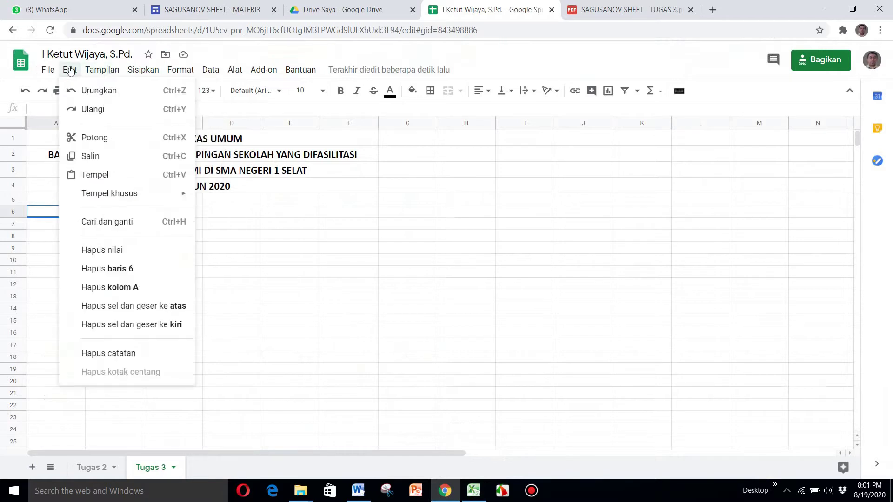
pyautogui.click(113, 179)
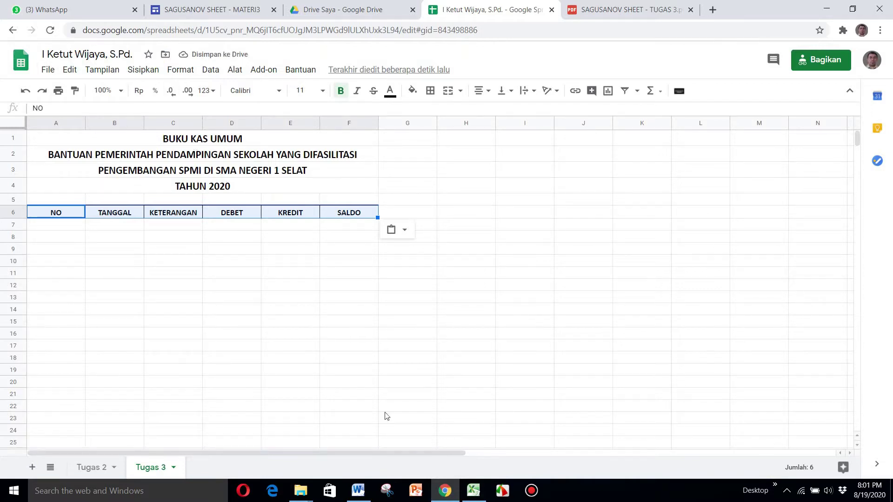
# Step: Copy the NO, TANGGAL and KETERANGAN entries in A7 through the JUMLAH row of the Excel workbook into Tugas 3 at cell A7
pyautogui.click(473, 490)
pyautogui.moveTo(45, 210); pyautogui.dragTo(225, 421)
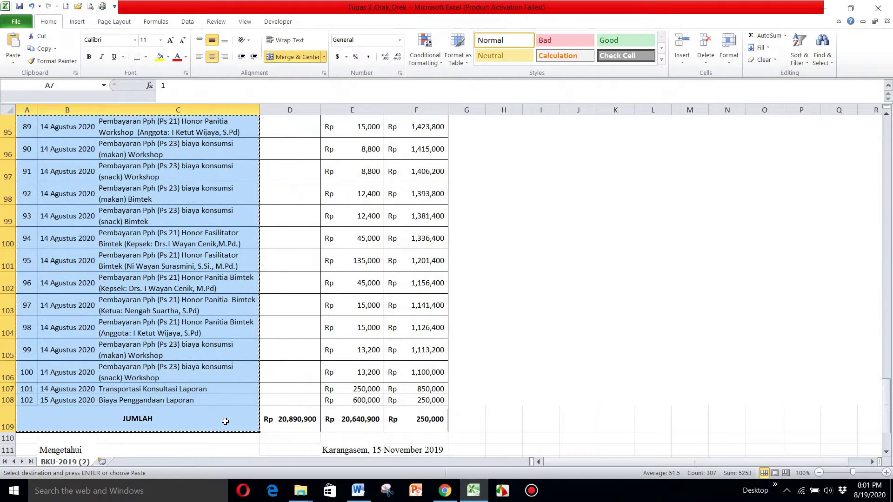
pyautogui.hotkey('ctrl', 'c')
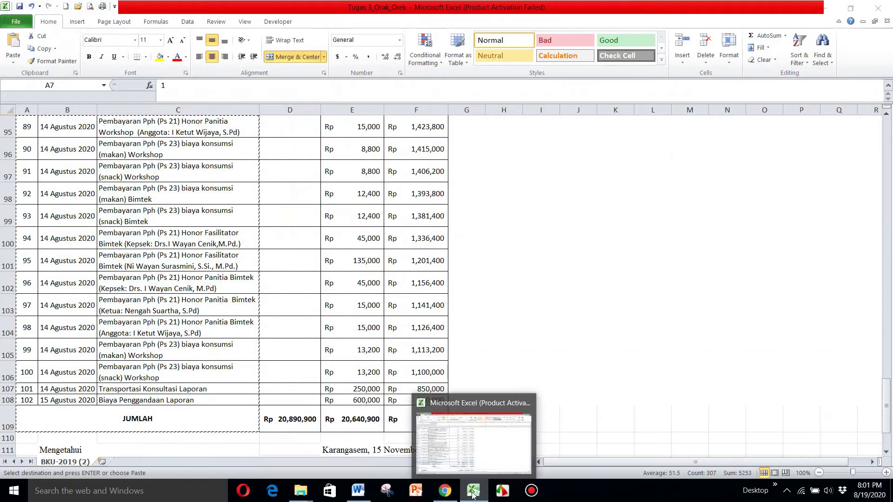
pyautogui.click(445, 490)
pyautogui.click(73, 225)
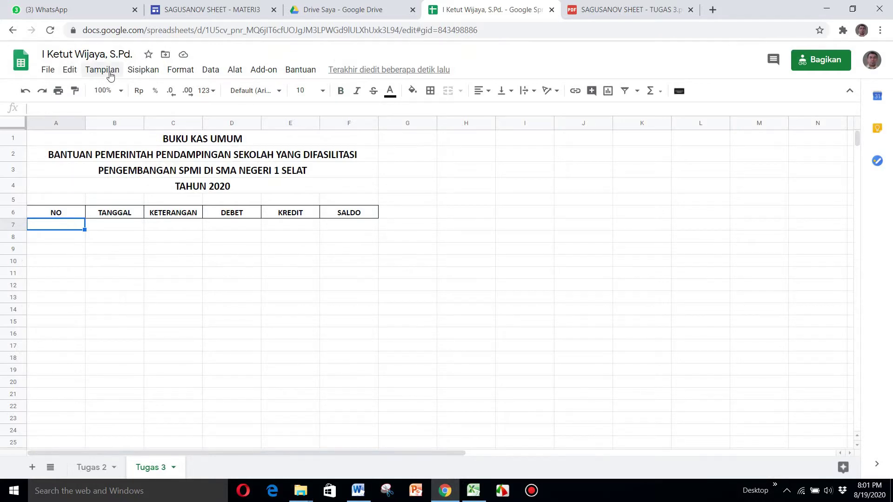
pyautogui.click(70, 69)
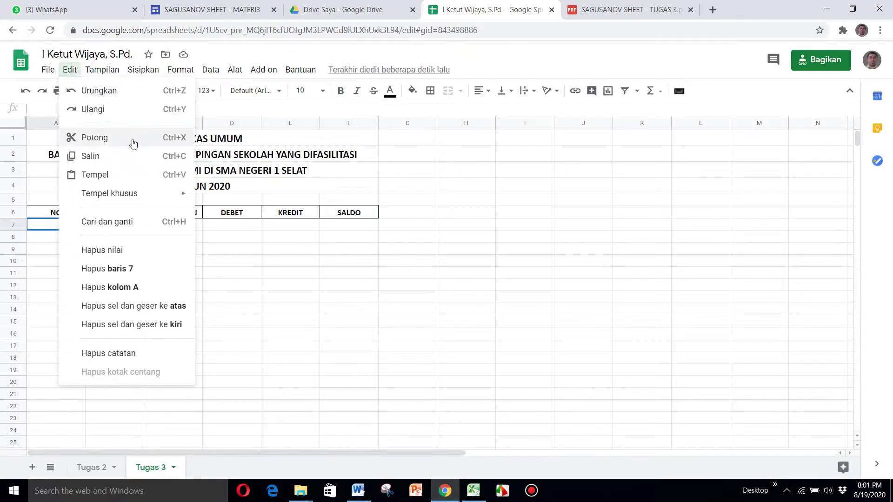
pyautogui.click(126, 177)
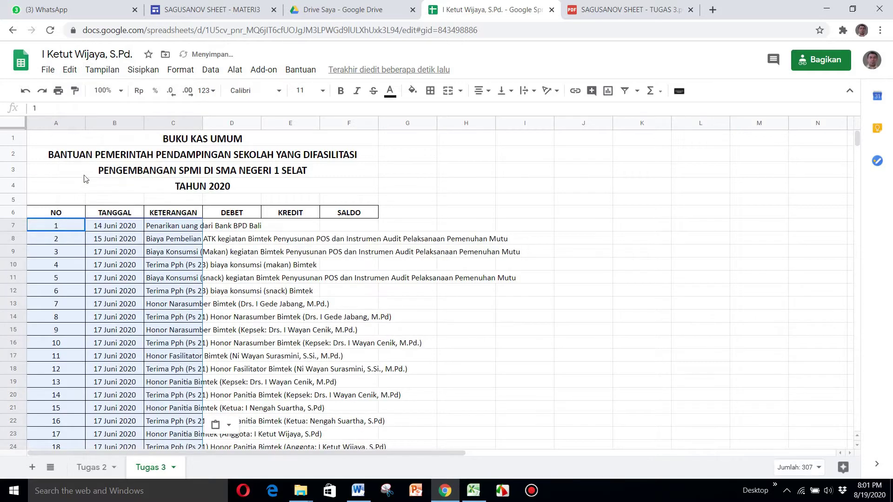
# Step: Narrow the NO and TANGGAL columns and fit the width of the KETERANGAN column to its contents
pyautogui.moveTo(85, 122); pyautogui.dragTo(49, 122)
pyautogui.moveTo(108, 122); pyautogui.dragTo(107, 123)
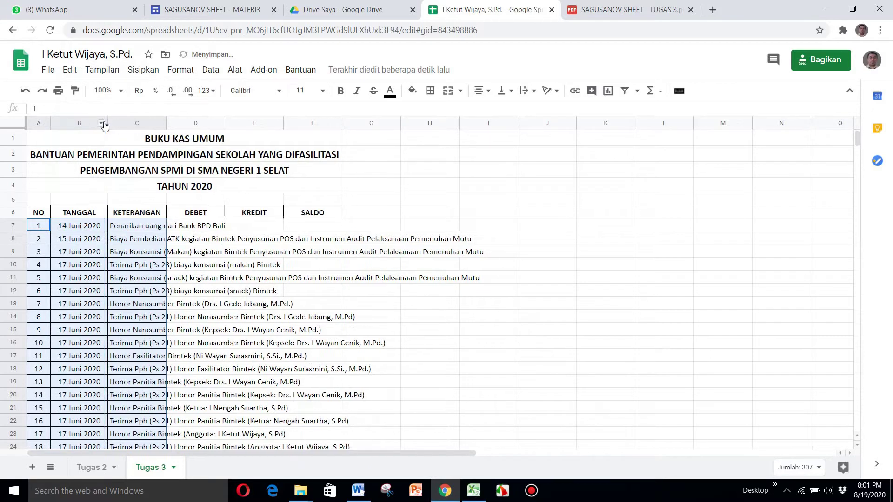
pyautogui.doubleClick(166, 122)
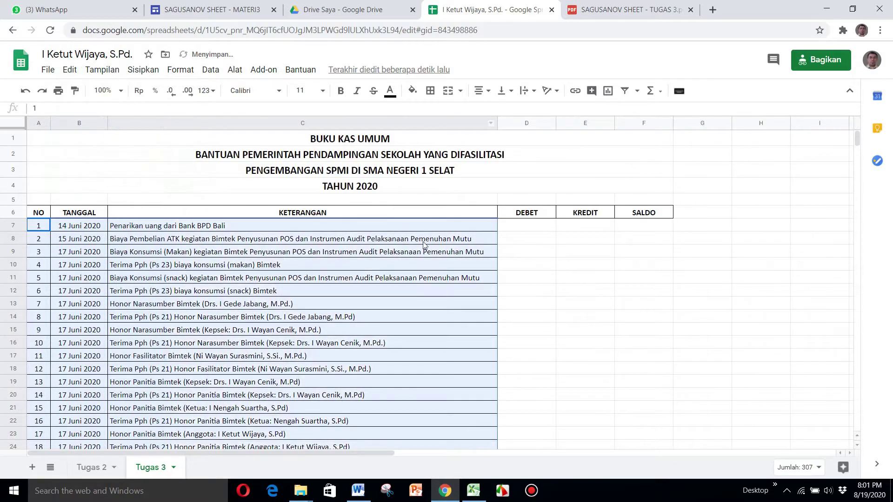
pyautogui.click(516, 214)
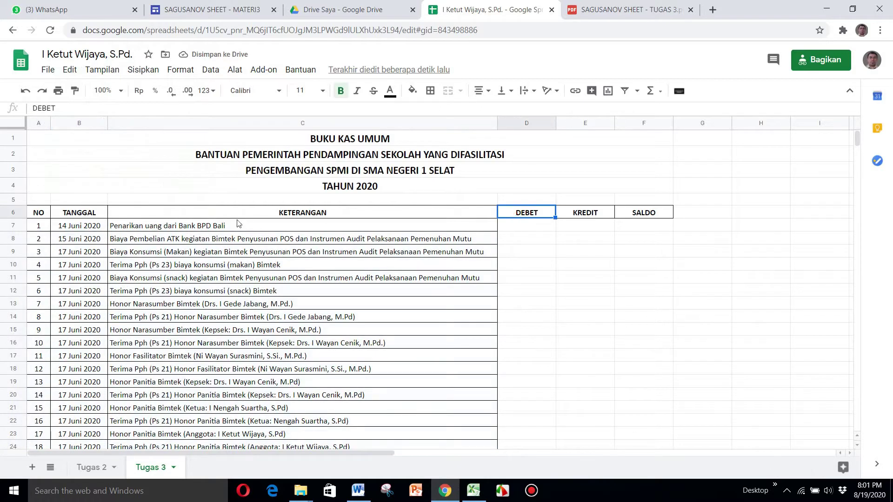
# Step: Apply all borders to the whole table in A6:F109, from the header row through the JUMLAH row
pyautogui.moveTo(36, 217); pyautogui.dragTo(651, 258)
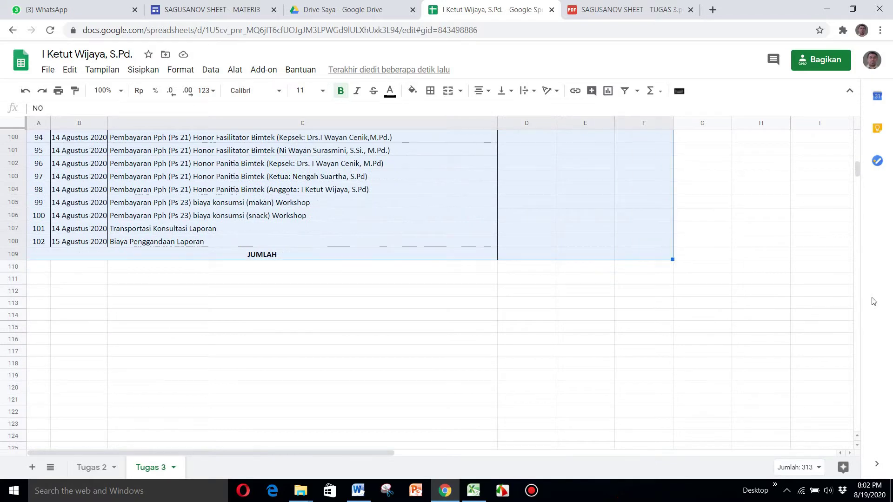
pyautogui.moveTo(856, 170); pyautogui.dragTo(853, 132)
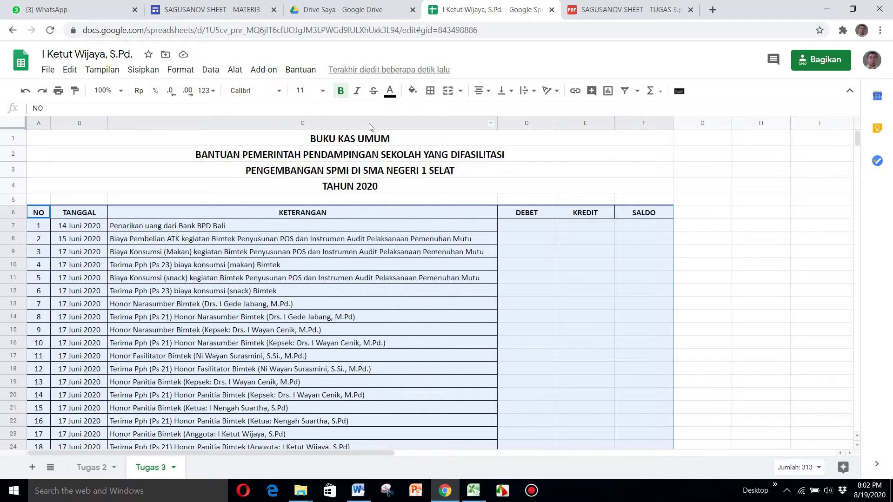
pyautogui.click(431, 95)
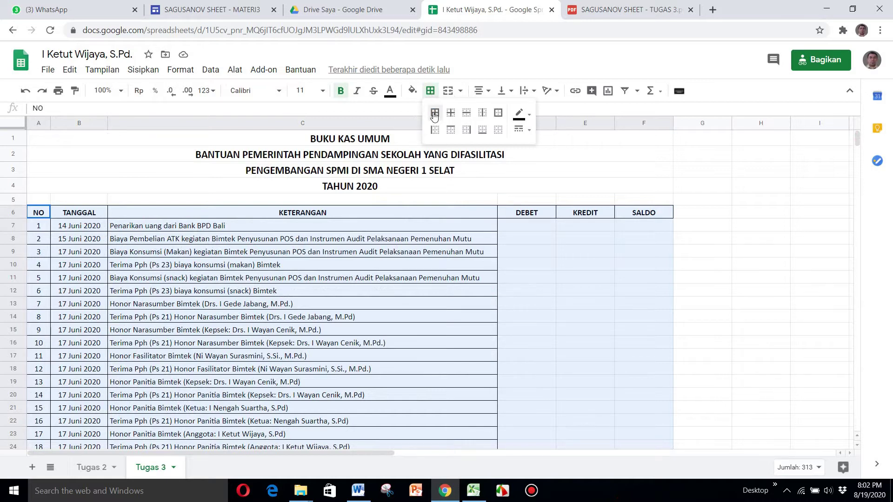
pyautogui.click(434, 112)
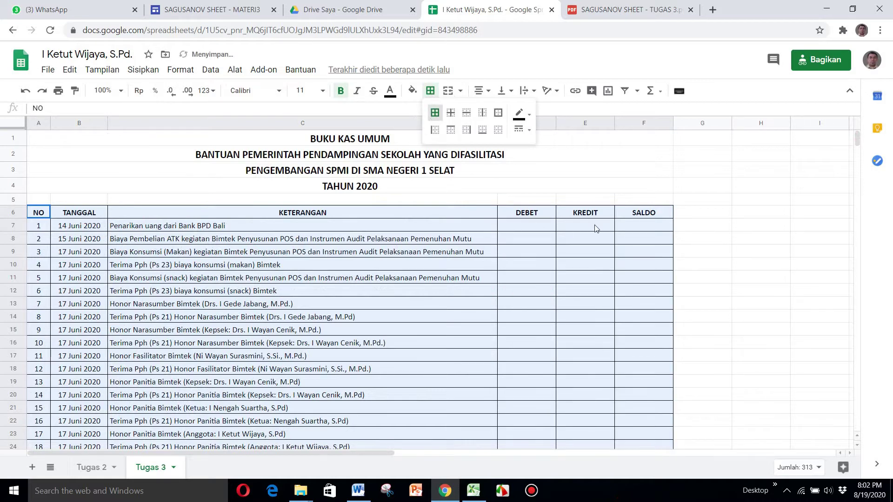
pyautogui.click(392, 268)
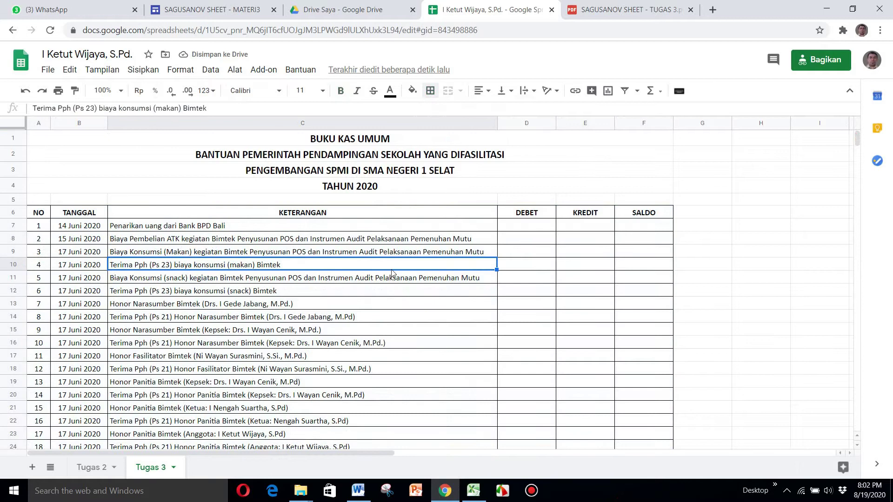
# Step: Check the example PDF, and format the DEBET, KREDIT and SALDO cells D7:F109 as rounded currency, Mata uang (dibulatkan)
pyautogui.click(600, 9)
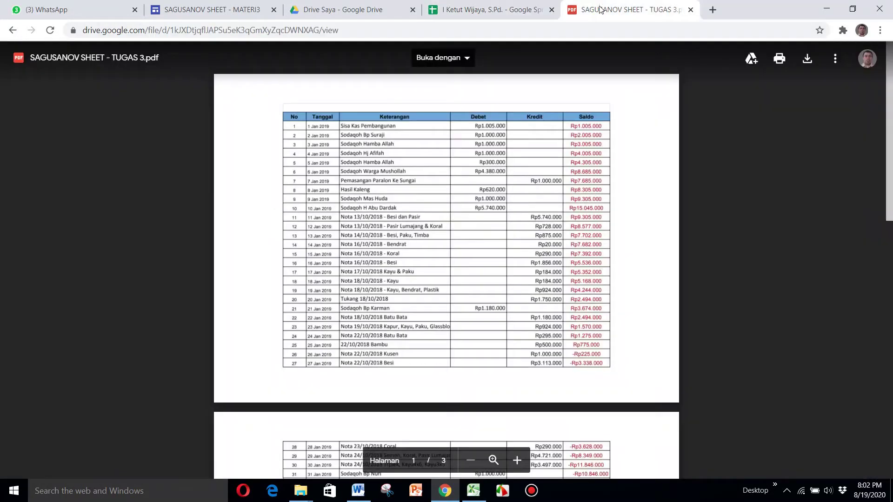
pyautogui.click(493, 13)
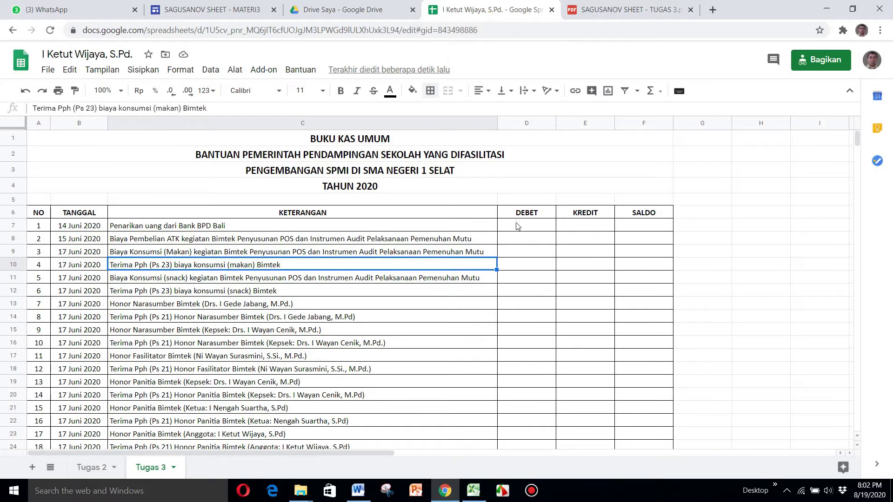
pyautogui.click(533, 232)
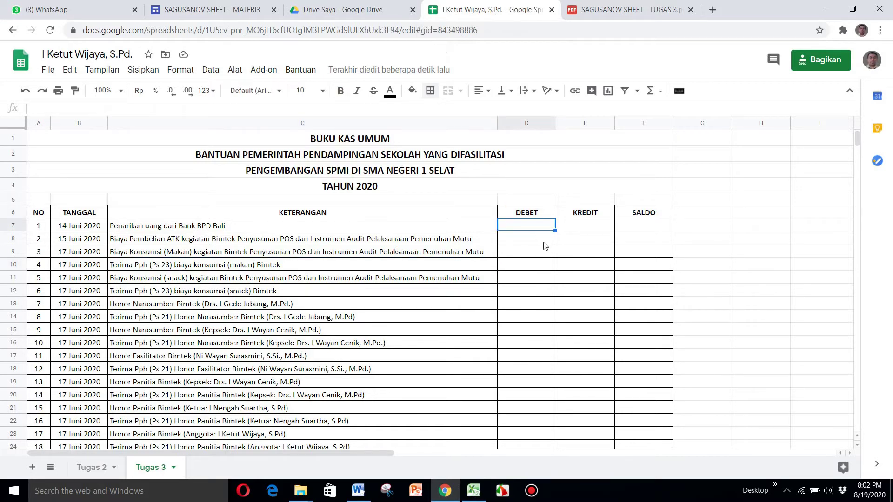
pyautogui.moveTo(538, 227)
pyautogui.mouseDown()
pyautogui.moveTo(628, 231)
pyautogui.moveTo(623, 475)
pyautogui.moveTo(636, 317)
pyautogui.mouseUp()
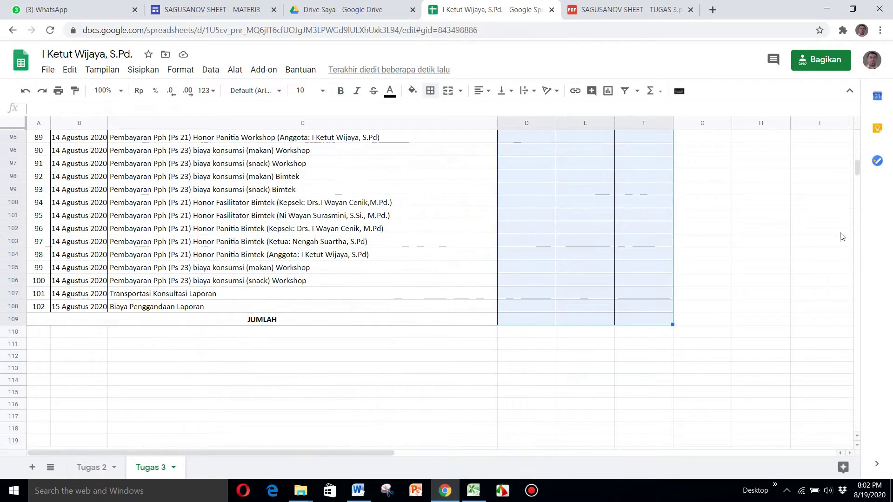
pyautogui.click(181, 70)
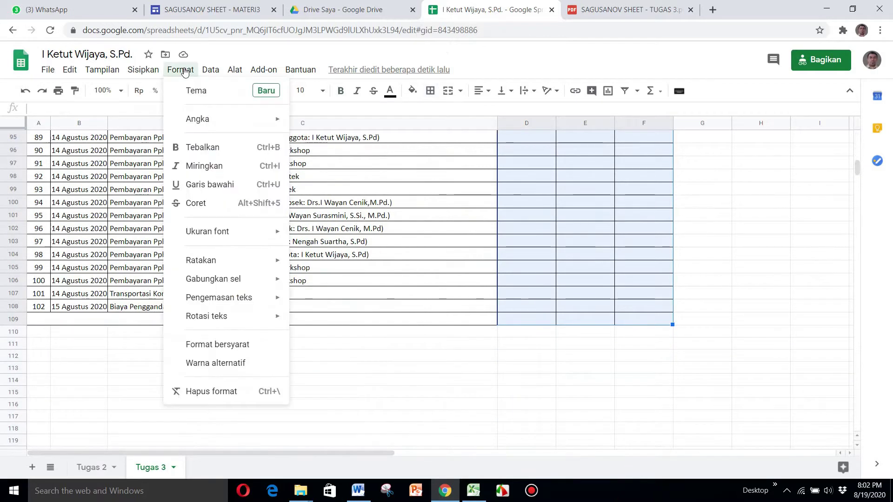
pyautogui.moveTo(223, 122)
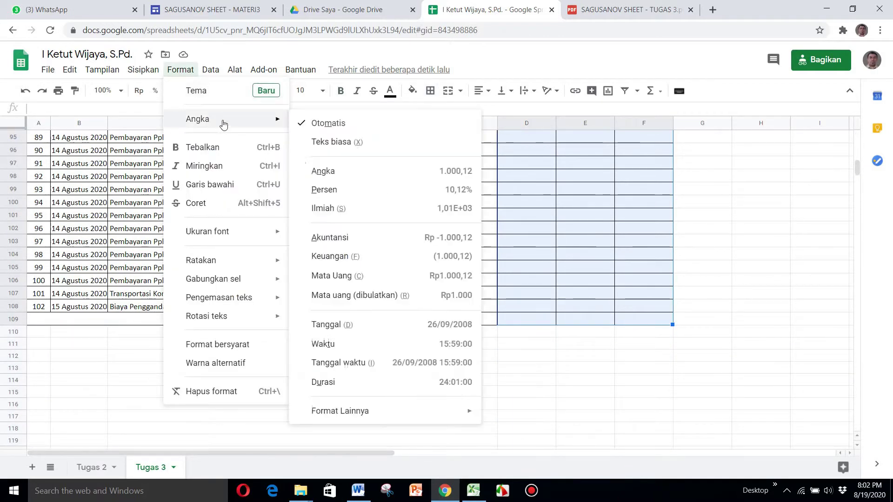
pyautogui.click(390, 301)
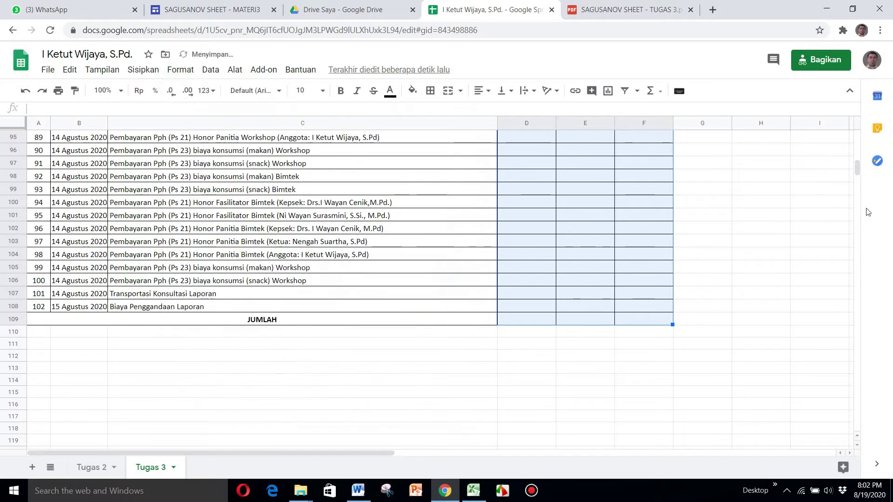
pyautogui.moveTo(857, 168); pyautogui.dragTo(855, 133)
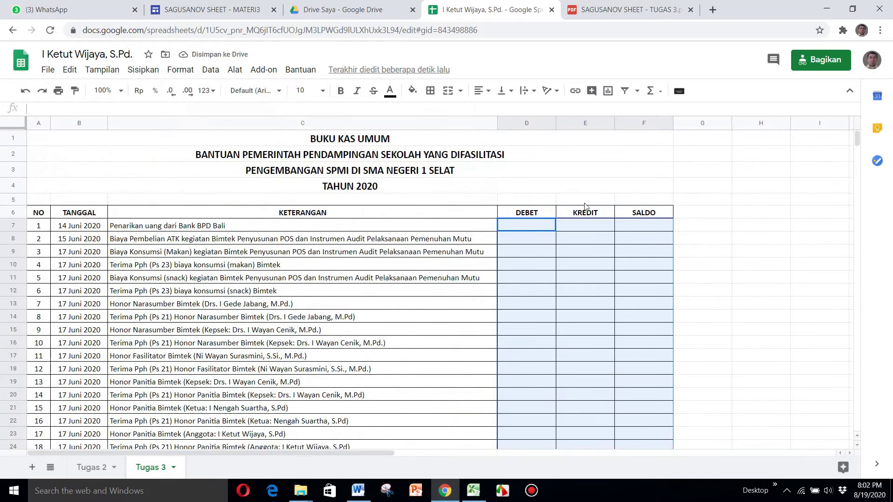
pyautogui.click(440, 199)
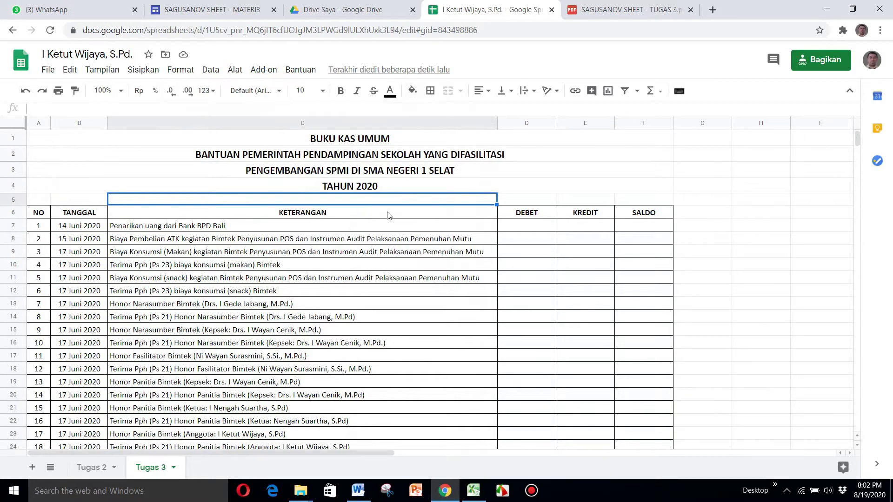
# Step: Look up the first entry's debit in the Excel workbook, enter 15000000 in DEBET cell D7, and widen column D slightly
pyautogui.click(541, 229)
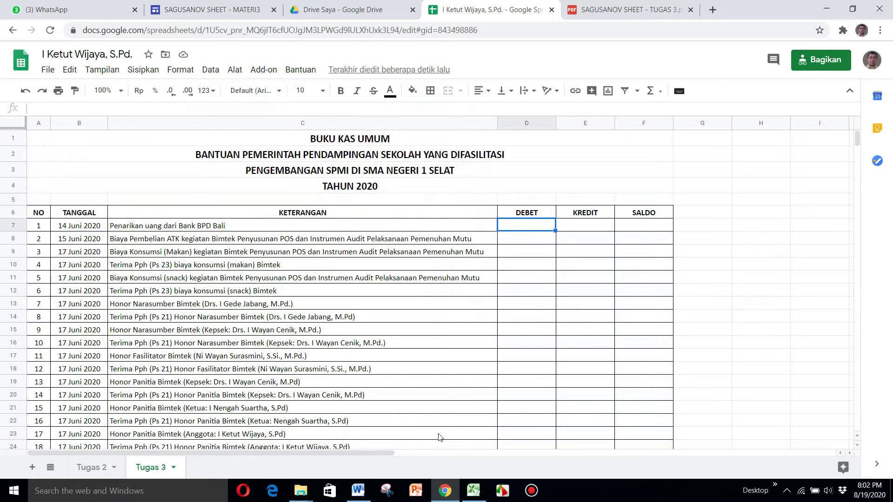
pyautogui.click(474, 491)
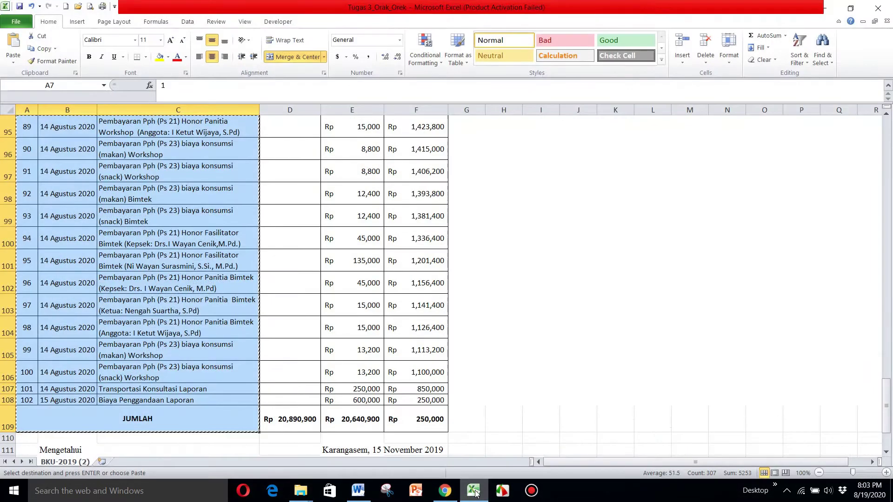
pyautogui.moveTo(885, 396); pyautogui.dragTo(855, 85)
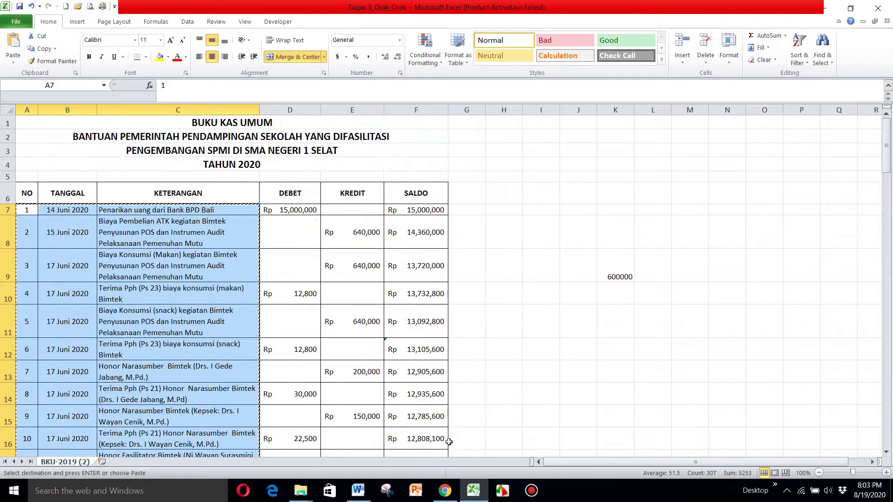
pyautogui.click(446, 492)
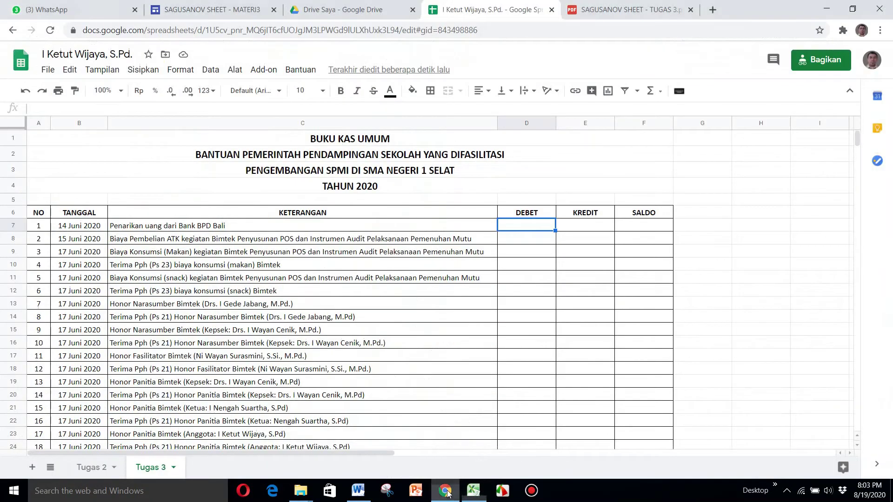
pyautogui.write('1')
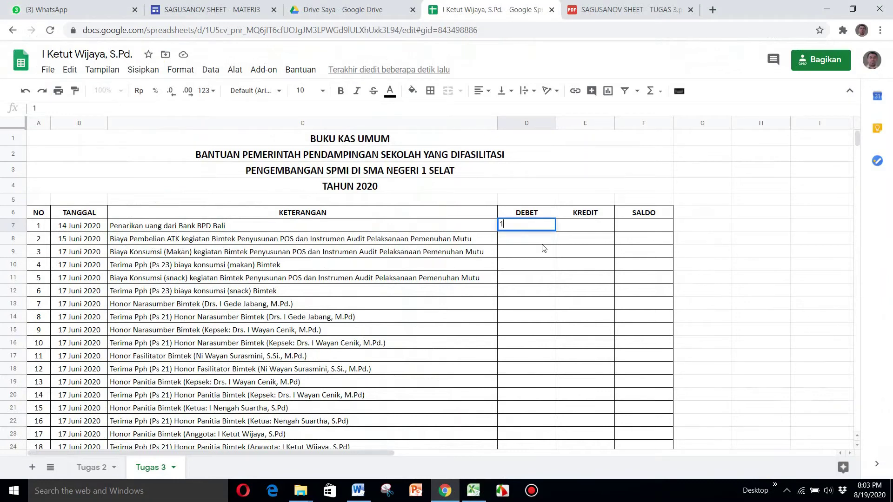
pyautogui.press('Escape')
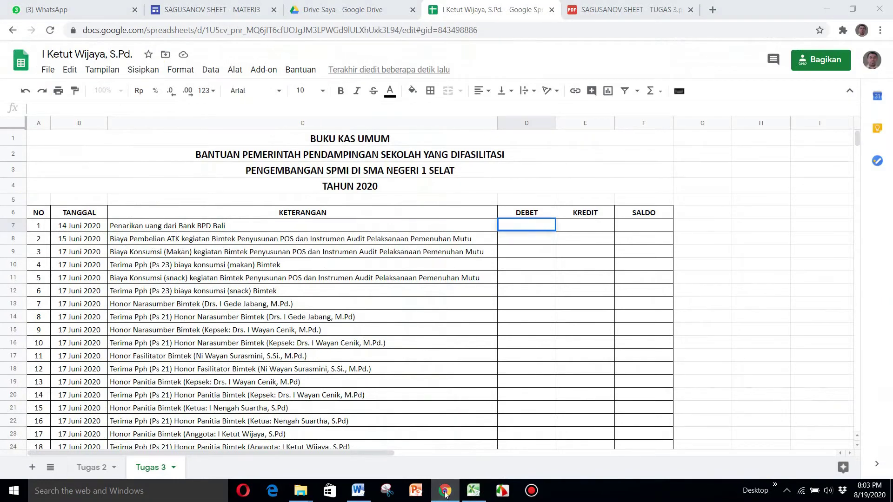
pyautogui.click(445, 495)
pyautogui.click(445, 494)
pyautogui.write('150000')
pyautogui.write('00')
pyautogui.press('Return')
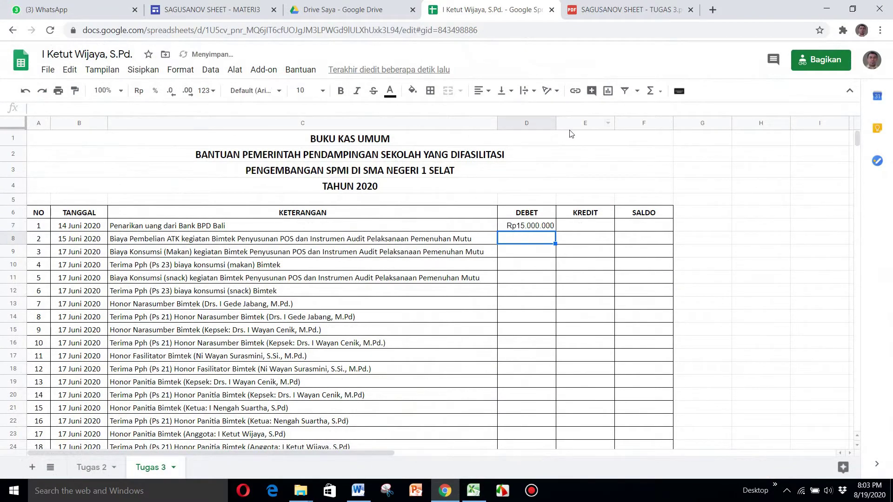
pyautogui.moveTo(556, 122); pyautogui.dragTo(570, 123)
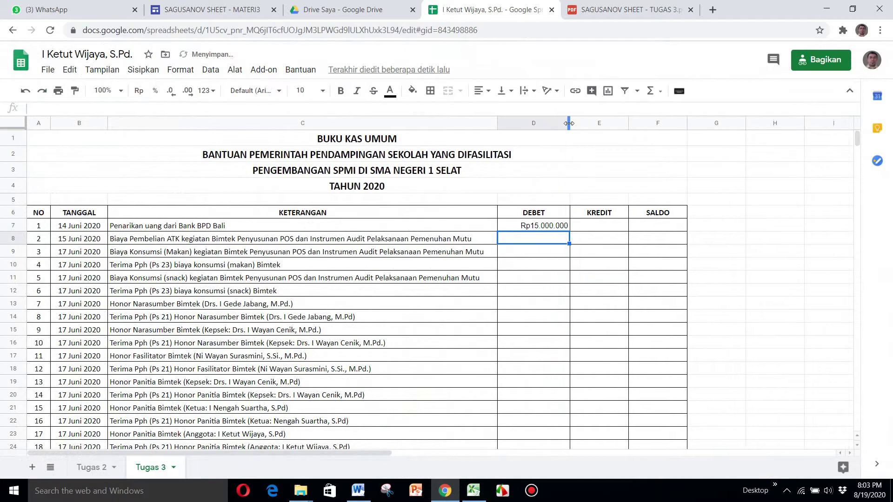
# Step: Enter the formula =D7 in SALDO cell F7 and widen column F slightly
pyautogui.click(601, 228)
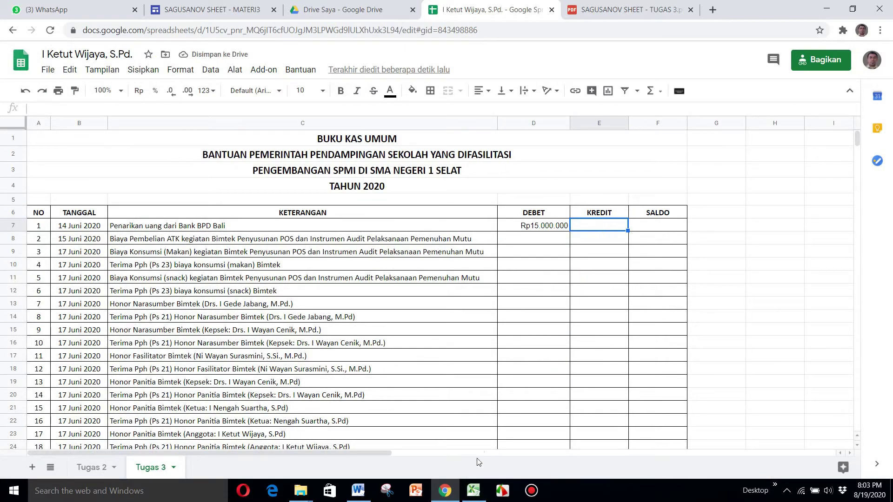
pyautogui.moveTo(471, 497)
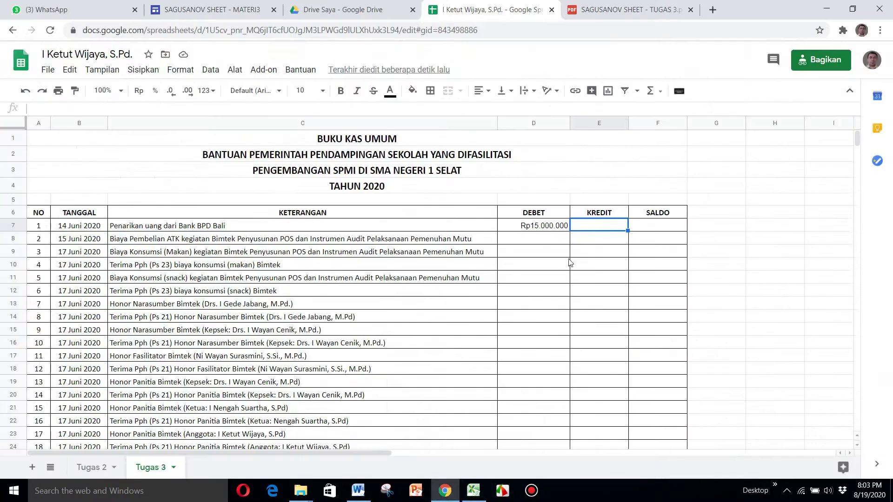
pyautogui.click(645, 225)
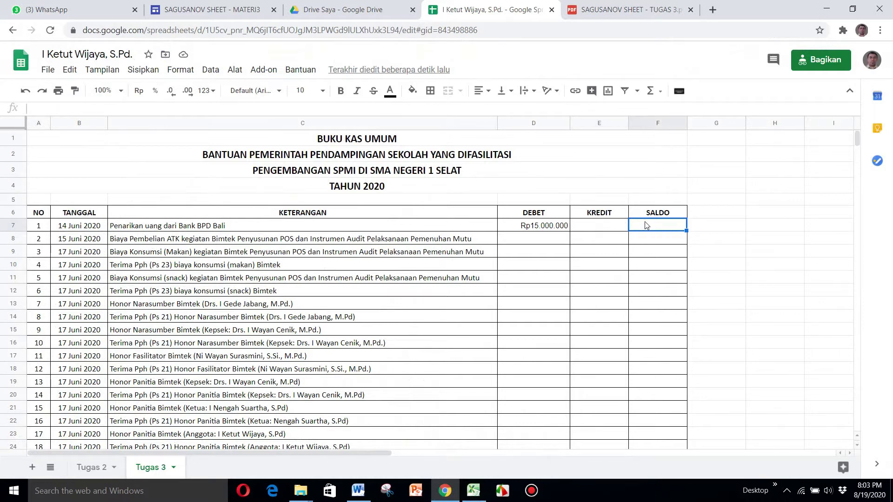
pyautogui.write('=')
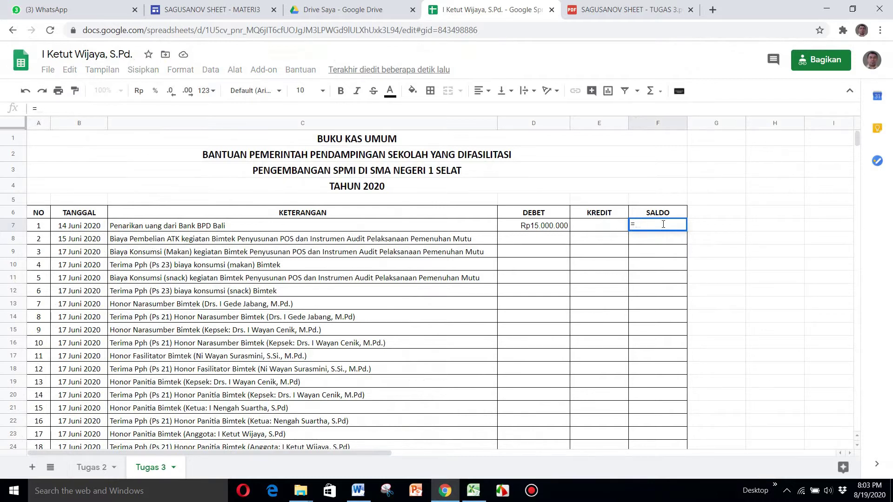
pyautogui.click(552, 229)
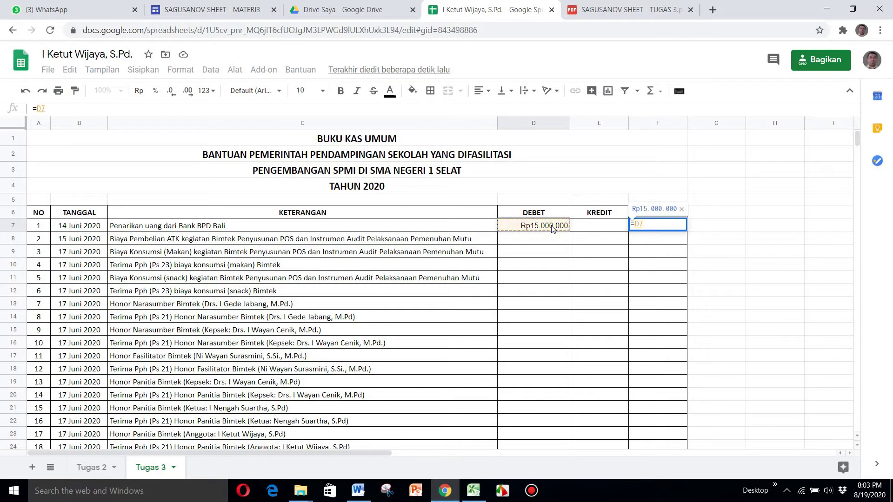
pyautogui.press('Return')
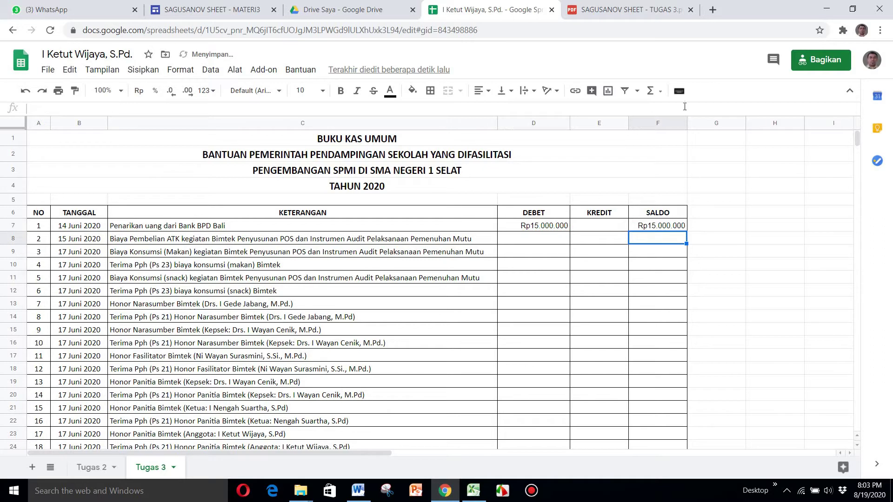
pyautogui.moveTo(687, 123); pyautogui.dragTo(699, 122)
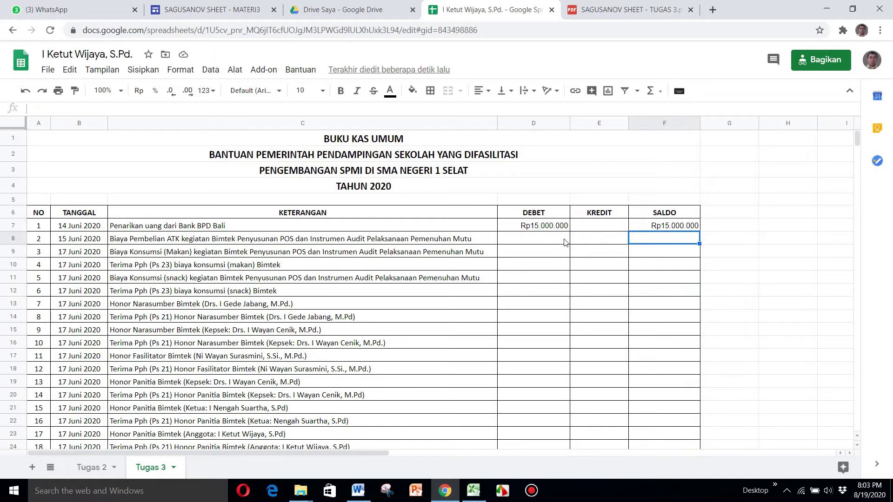
# Step: Look up the second entry's credit in the Excel workbook and enter 640000 in KREDIT cell E8
pyautogui.click(589, 241)
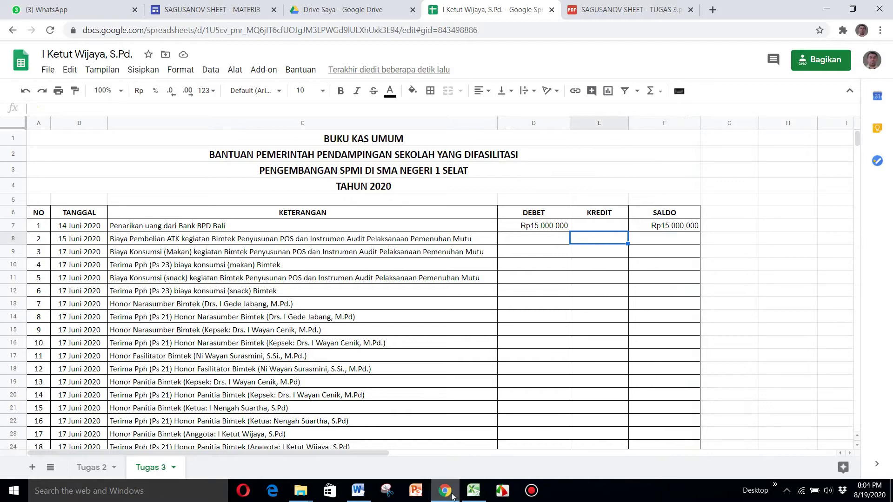
pyautogui.moveTo(450, 498)
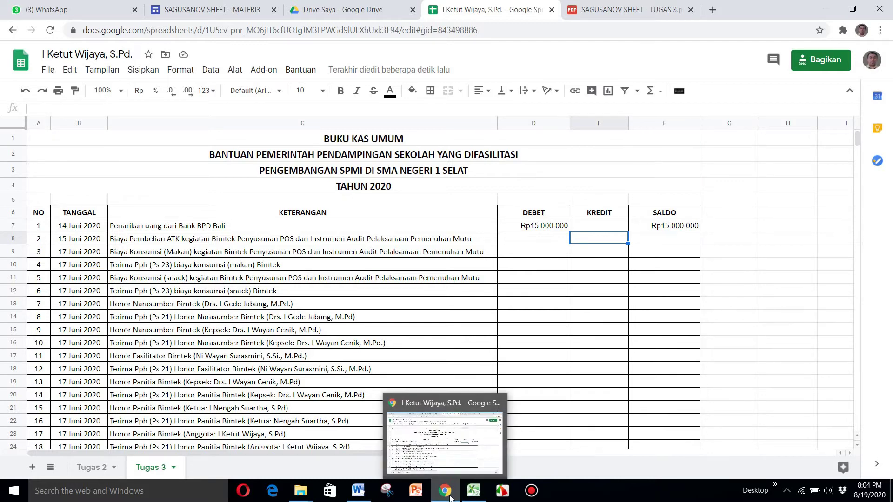
pyautogui.click(450, 497)
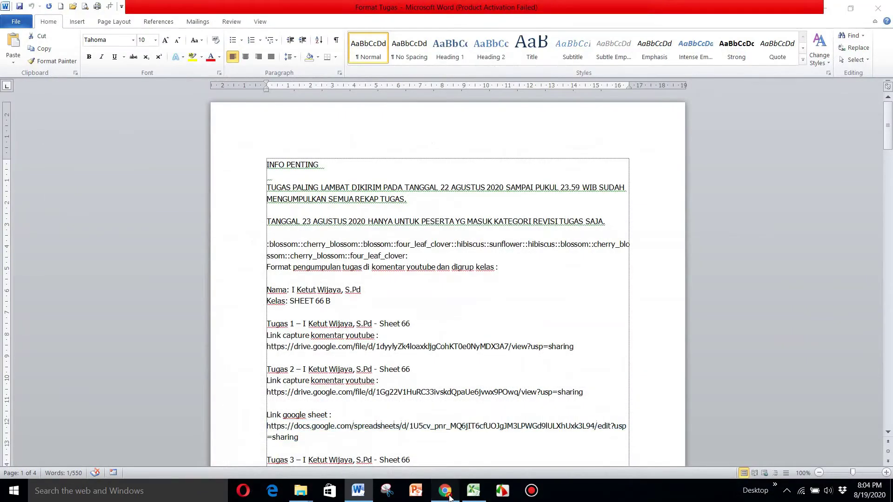
pyautogui.click(450, 497)
pyautogui.click(474, 492)
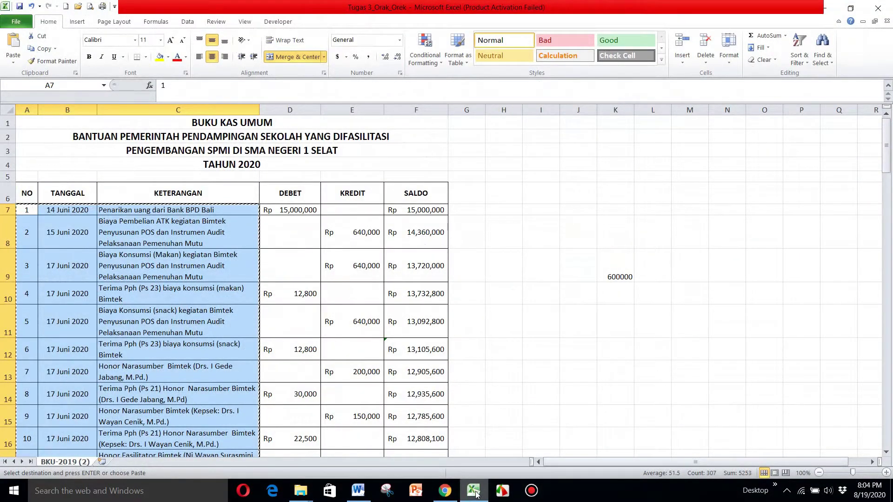
pyautogui.click(475, 493)
pyautogui.write('640000')
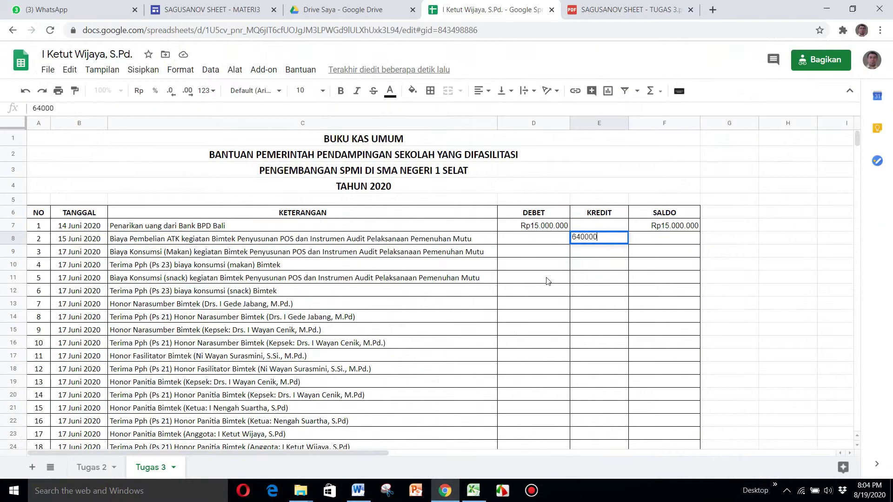
pyautogui.press('Return')
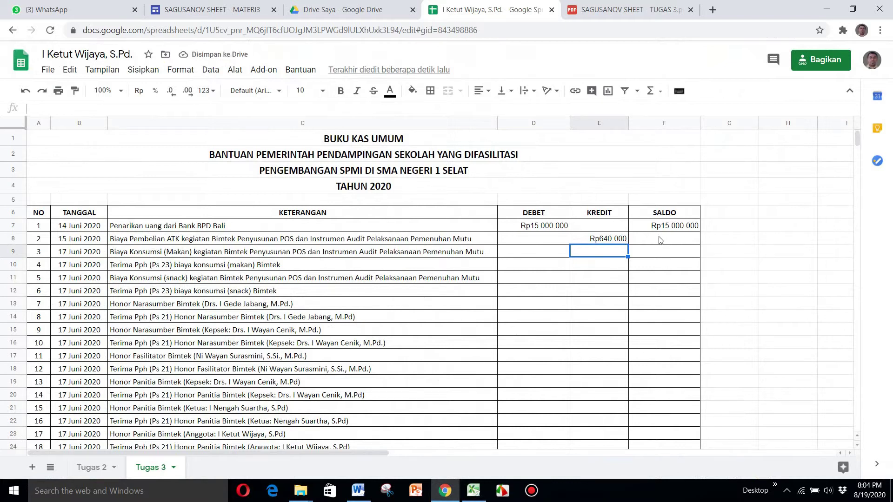
# Step: Enter the balance formula =F7-E8 in SALDO cell F8
pyautogui.click(660, 239)
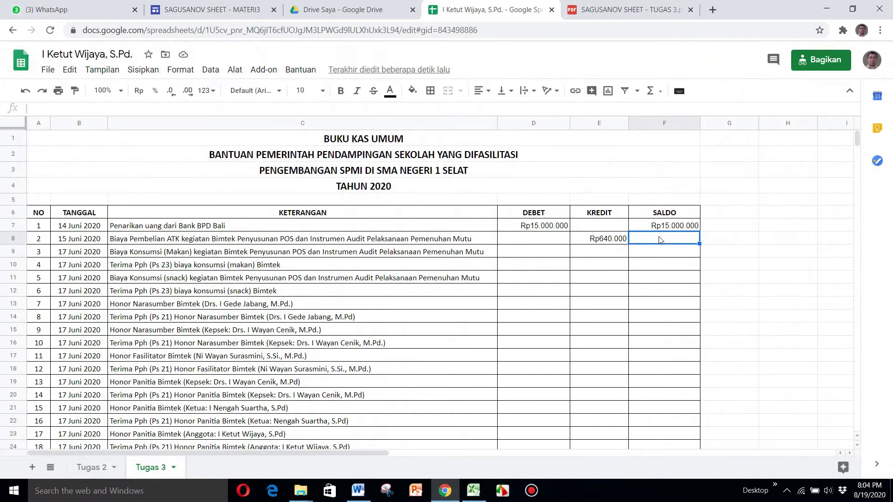
pyautogui.write('=')
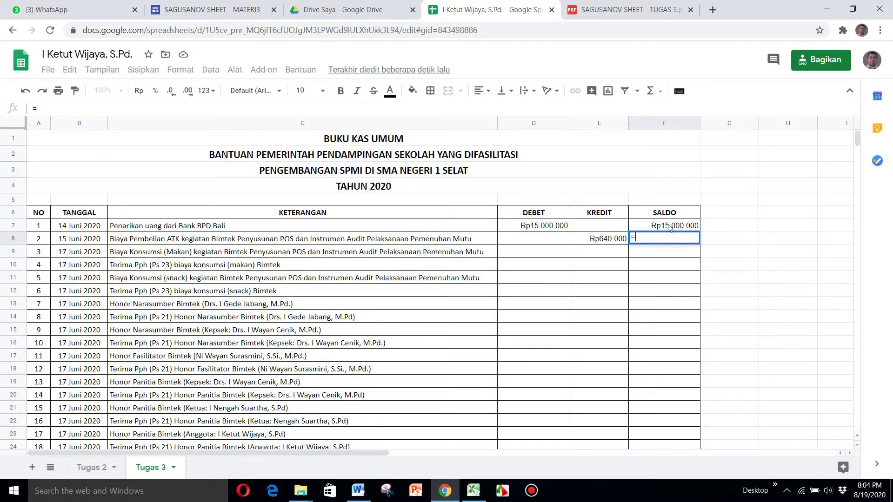
pyautogui.click(667, 227)
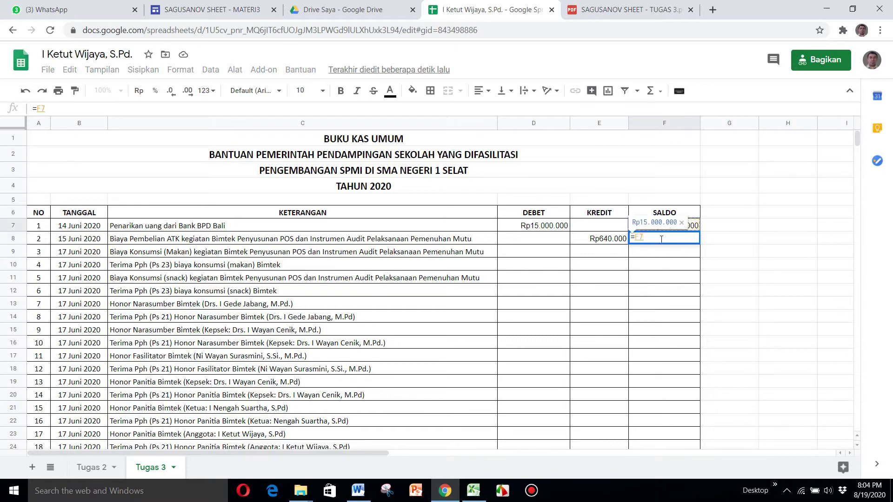
pyautogui.write('-')
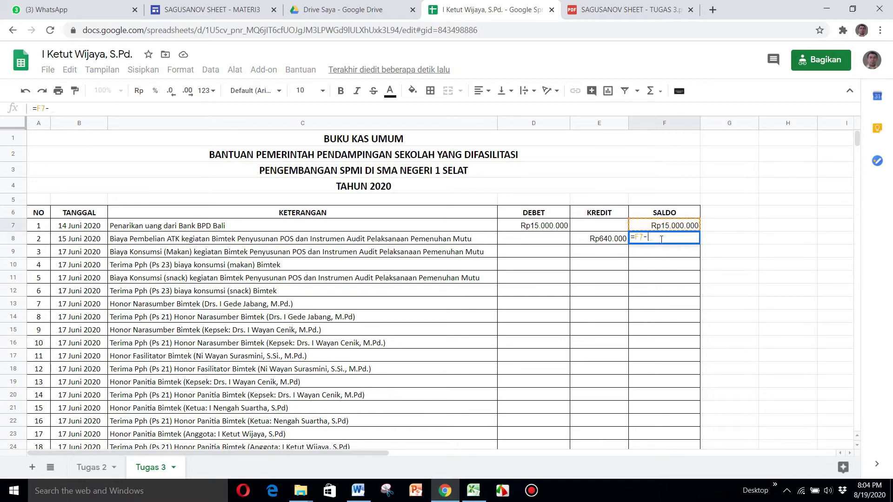
pyautogui.click(611, 239)
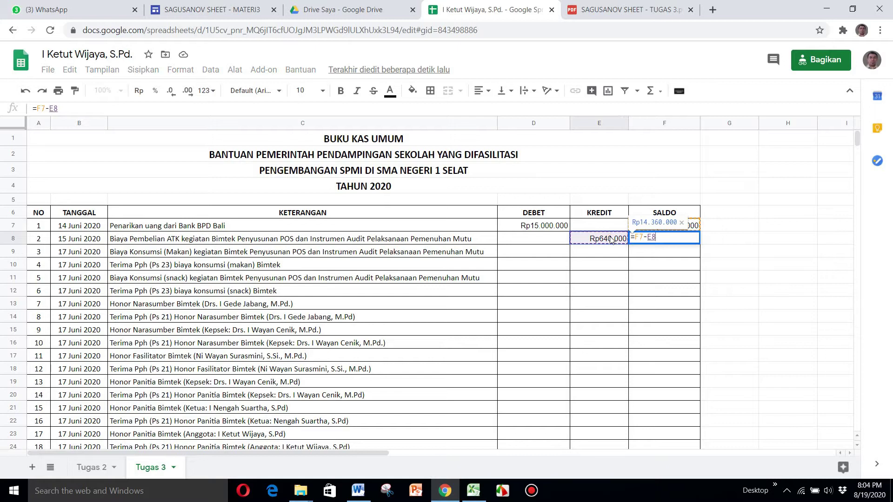
pyautogui.press('Return')
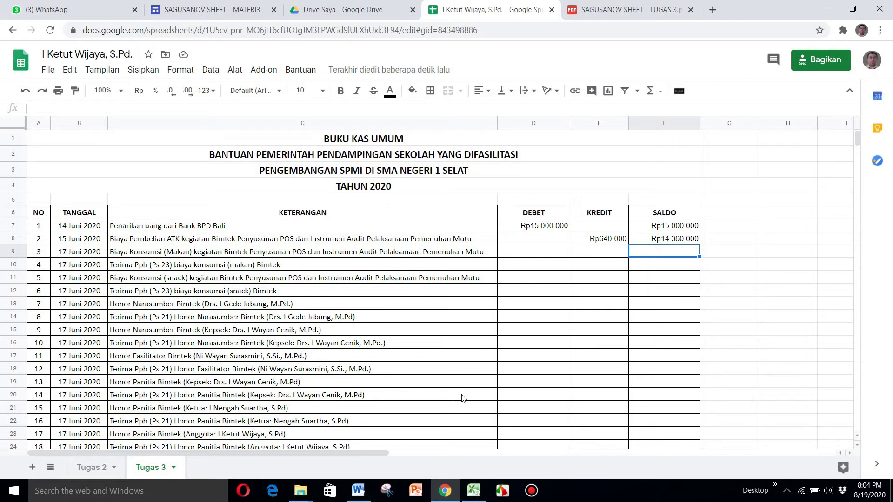
# Step: Look up the third entry's credit in the Excel workbook and enter 640000 in KREDIT cell E9
pyautogui.click(597, 255)
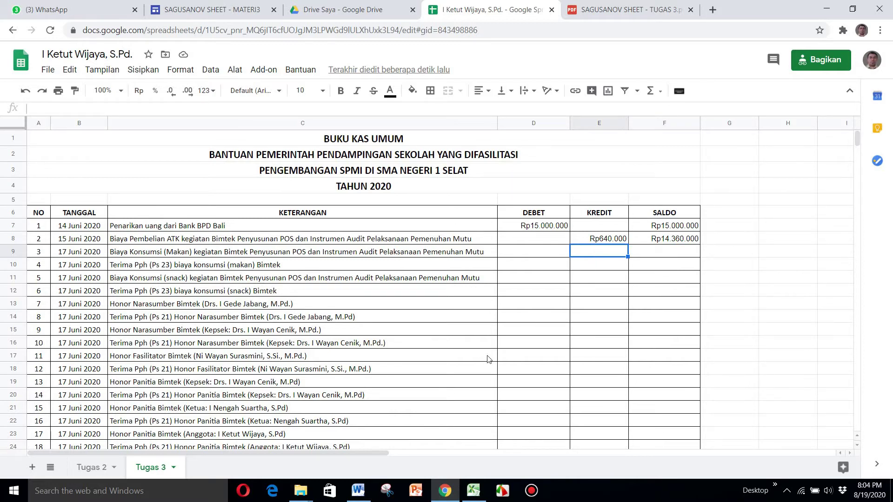
pyautogui.click(473, 490)
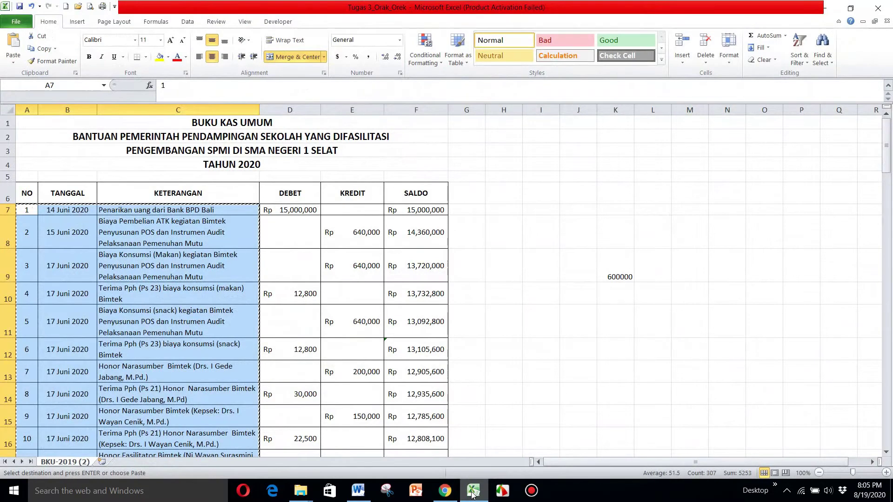
pyautogui.click(472, 492)
pyautogui.write('640000')
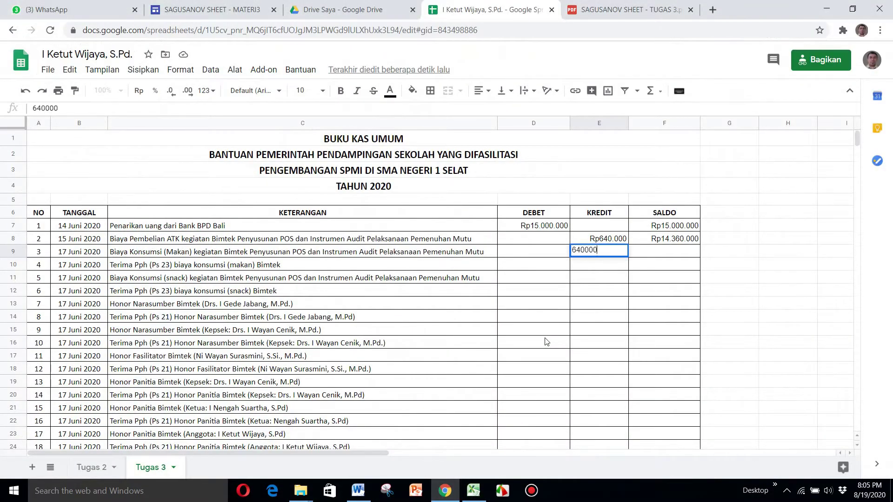
pyautogui.press('Return')
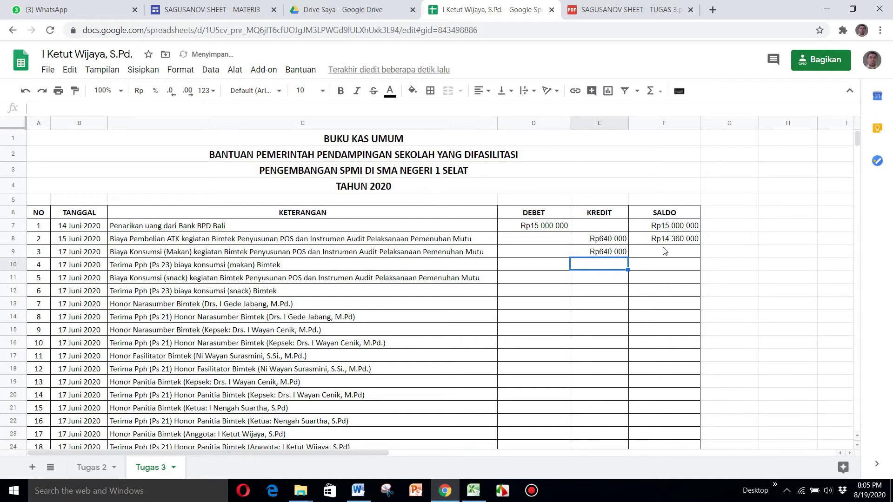
# Step: Enter the balance formula =F8-E9 in SALDO cell F9
pyautogui.click(664, 251)
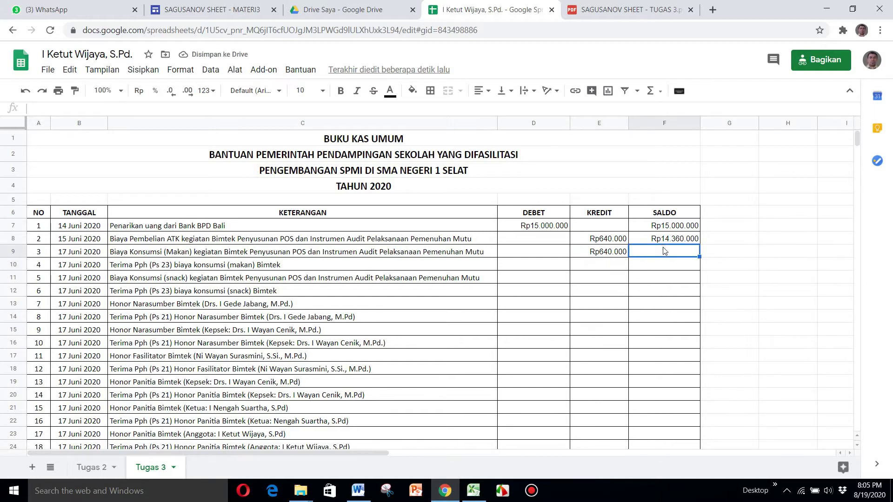
pyautogui.write('=')
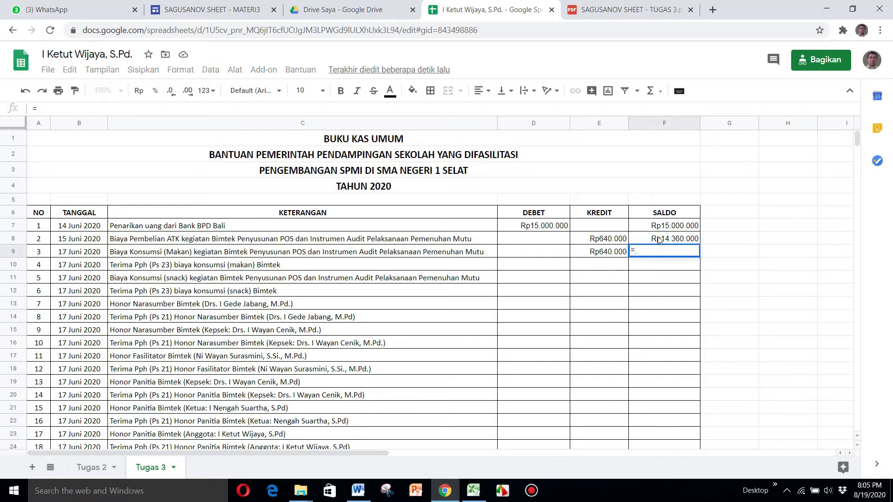
pyautogui.click(658, 239)
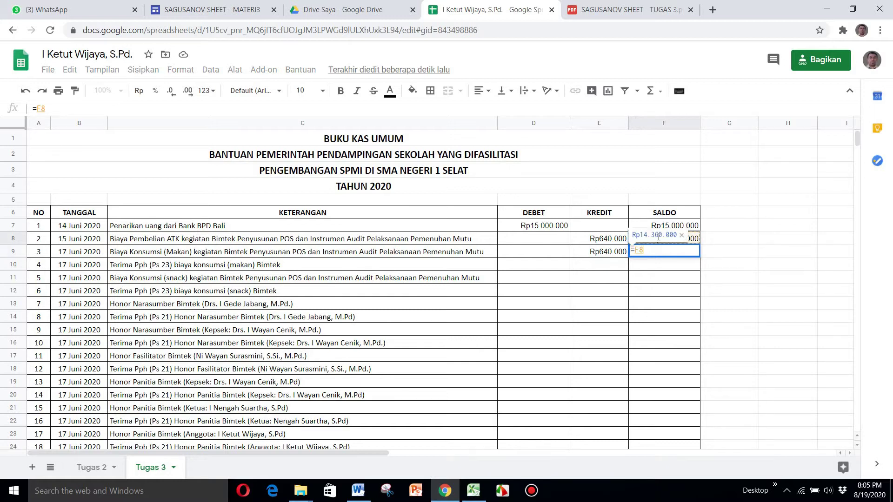
pyautogui.write('-')
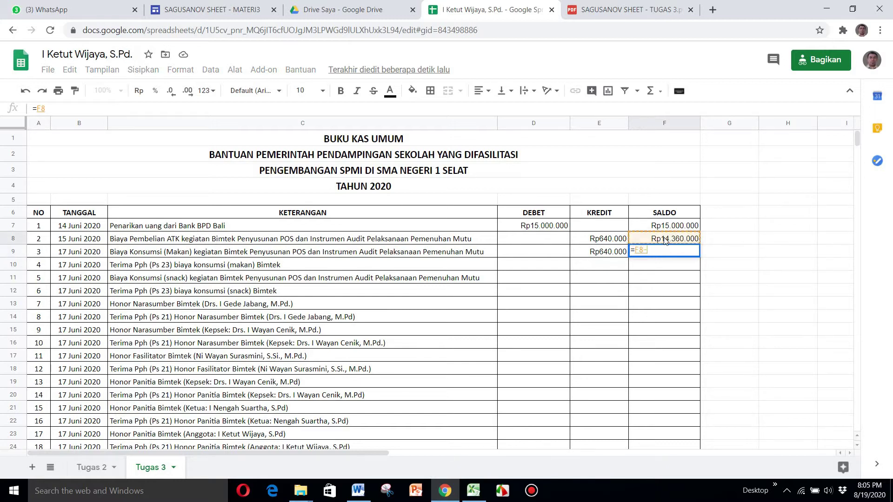
pyautogui.click(612, 252)
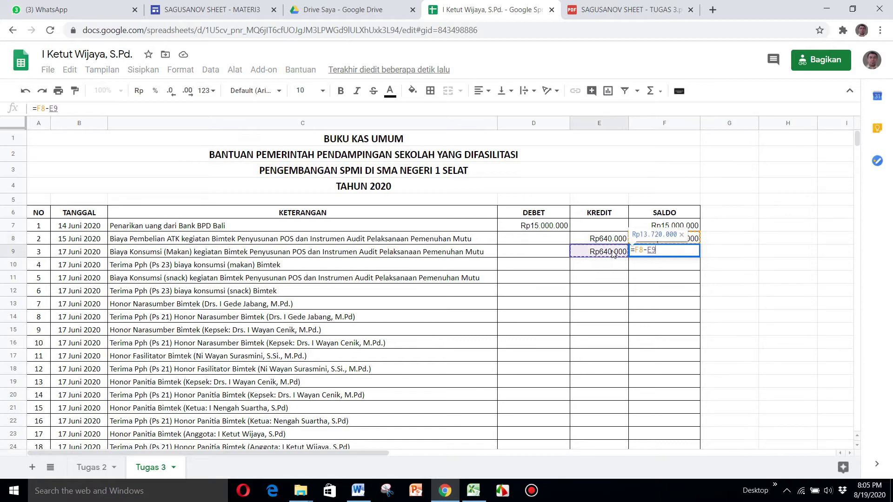
pyautogui.press('Return')
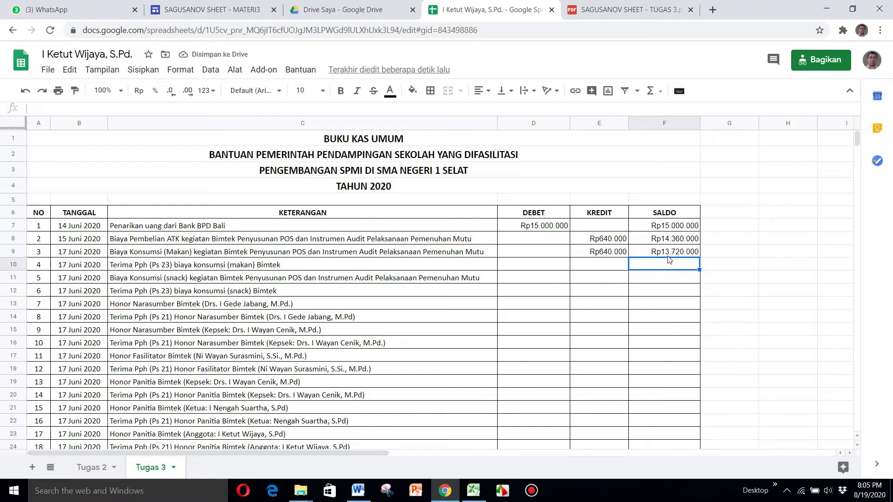
# Step: Look up the fourth entry's debit in the Excel workbook and enter 12800 in DEBET cell D10
pyautogui.moveTo(471, 496)
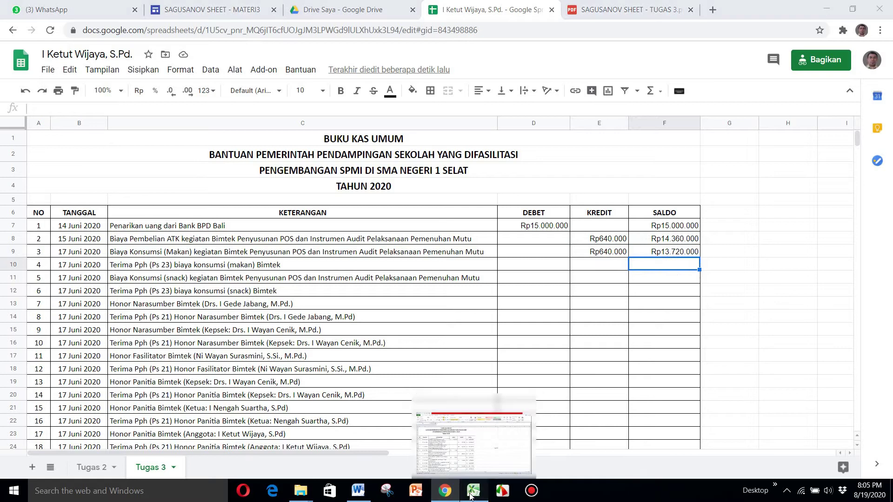
pyautogui.click(470, 496)
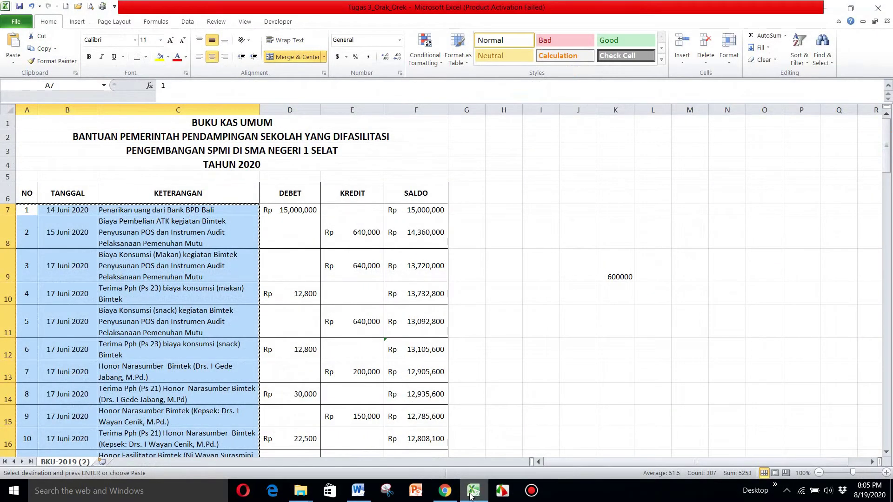
pyautogui.click(471, 496)
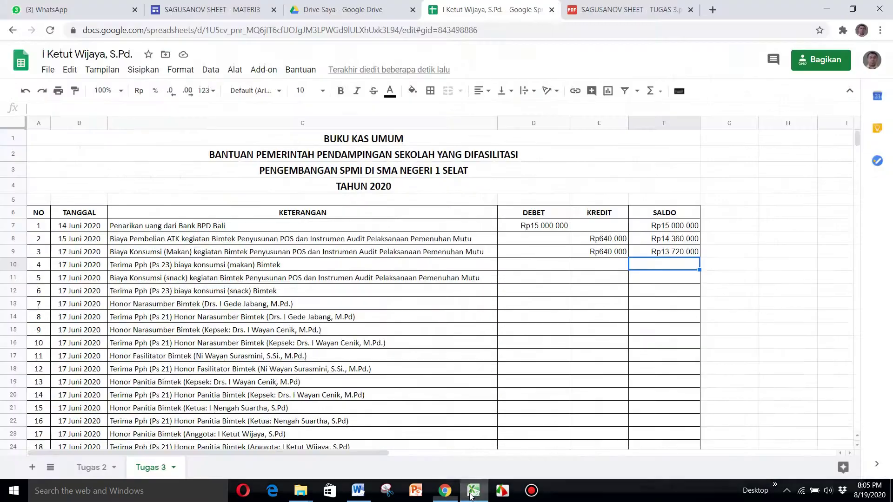
pyautogui.click(537, 265)
pyautogui.write('12800')
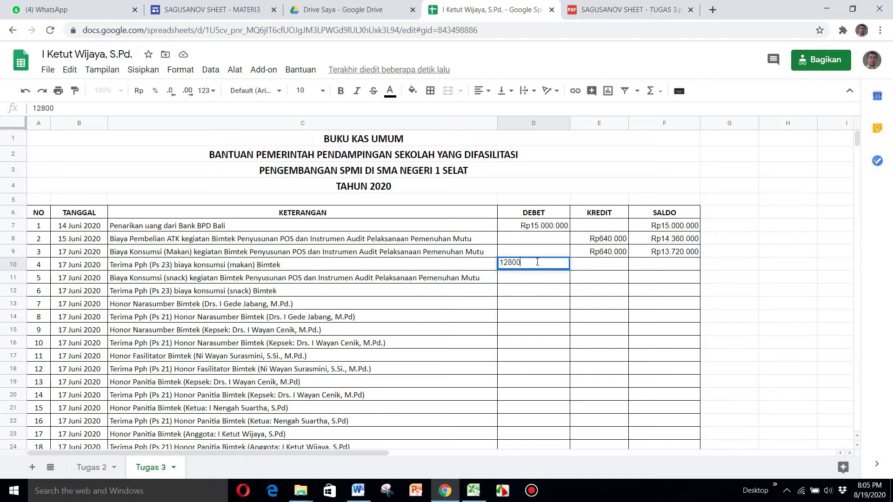
pyautogui.press('Return')
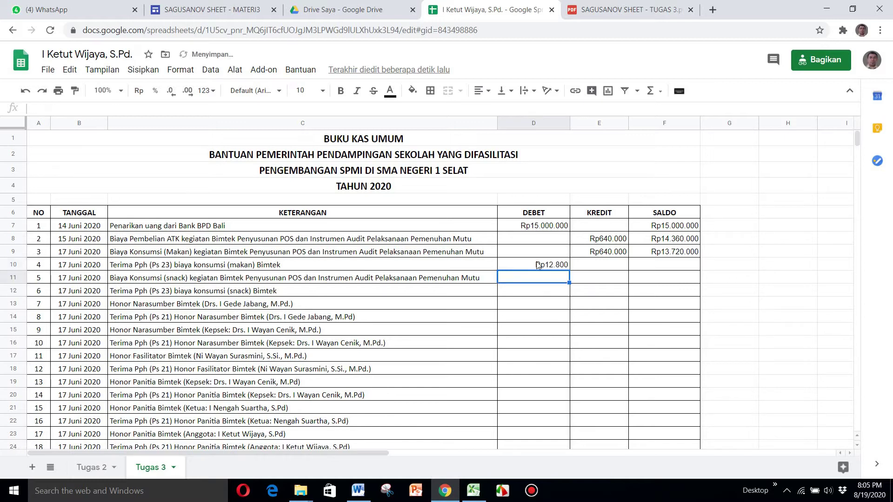
# Step: Enter the balance formula =F9+D10 in SALDO cell F10, adding the debit to the previous balance
pyautogui.click(657, 266)
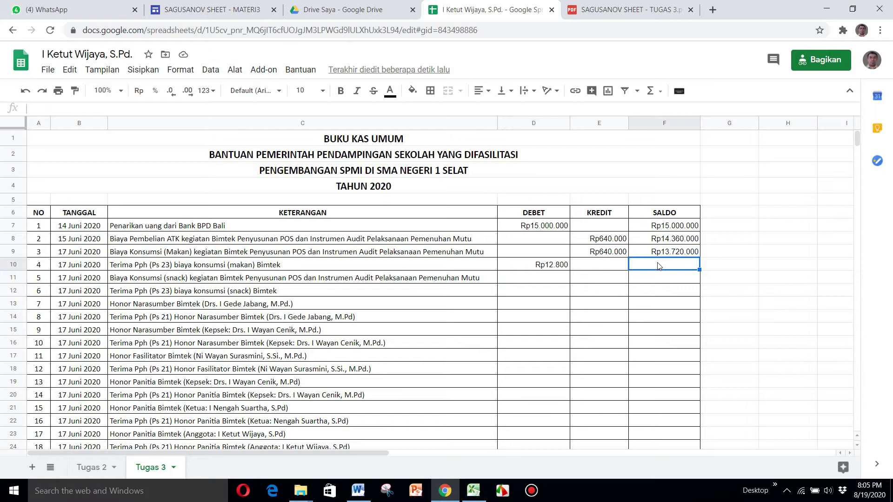
pyautogui.write('=')
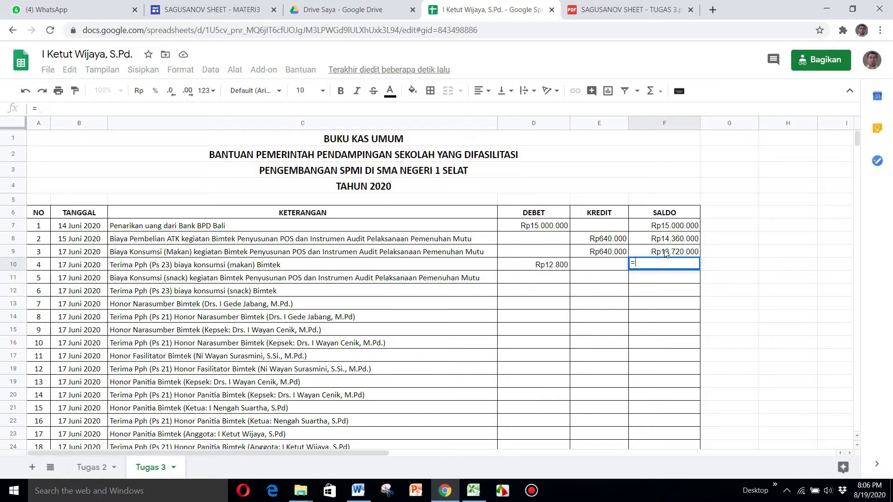
pyautogui.click(665, 253)
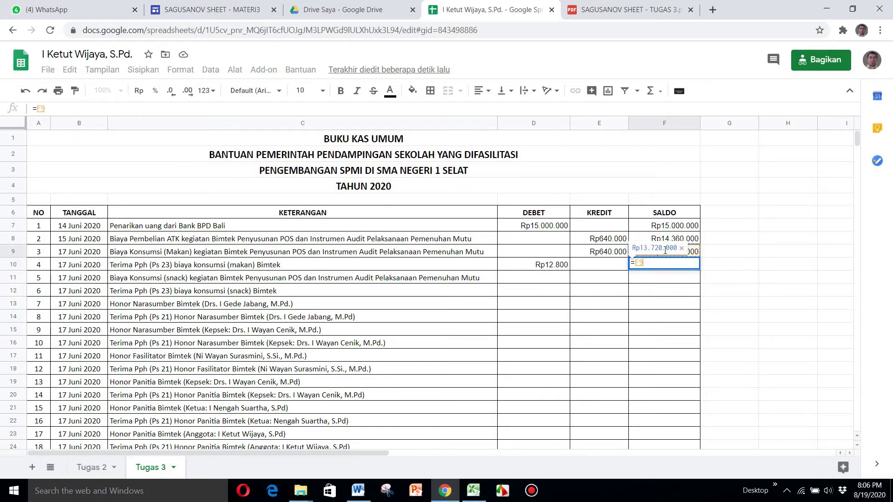
pyautogui.write('+')
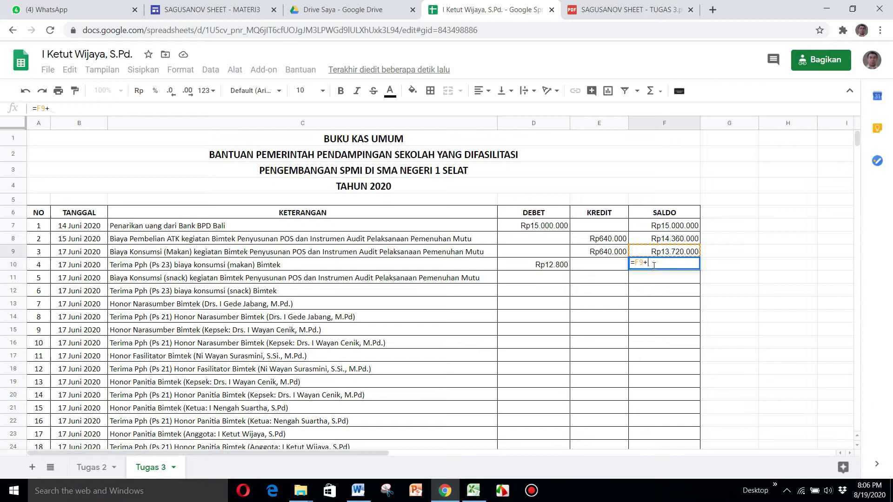
pyautogui.click(557, 267)
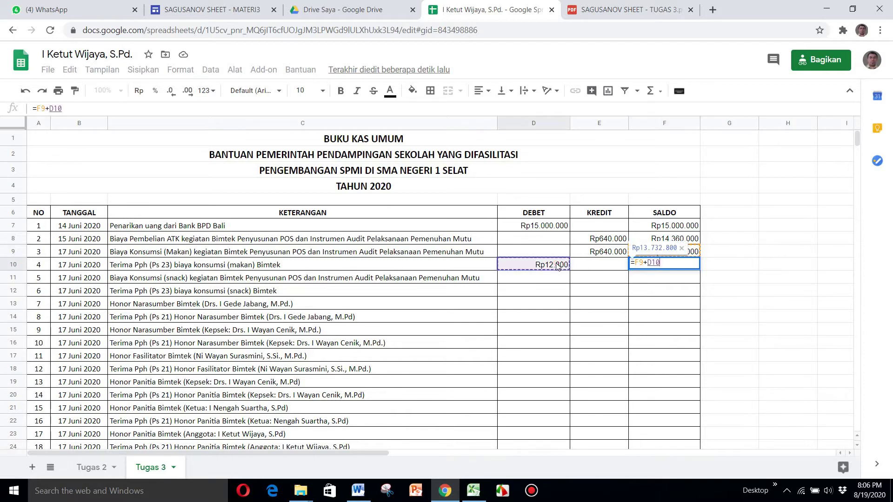
pyautogui.press('Return')
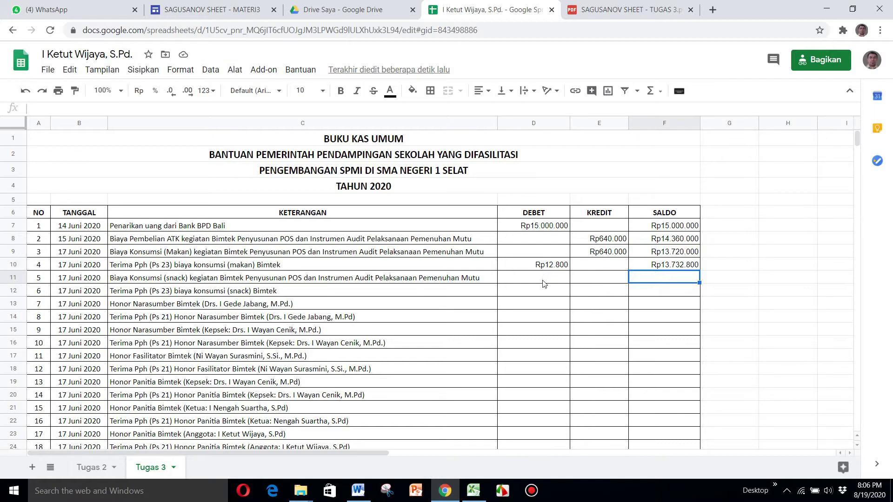
# Step: Look up the fifth entry's credit in the Excel workbook and enter 640000 in KREDIT cell E11
pyautogui.click(598, 278)
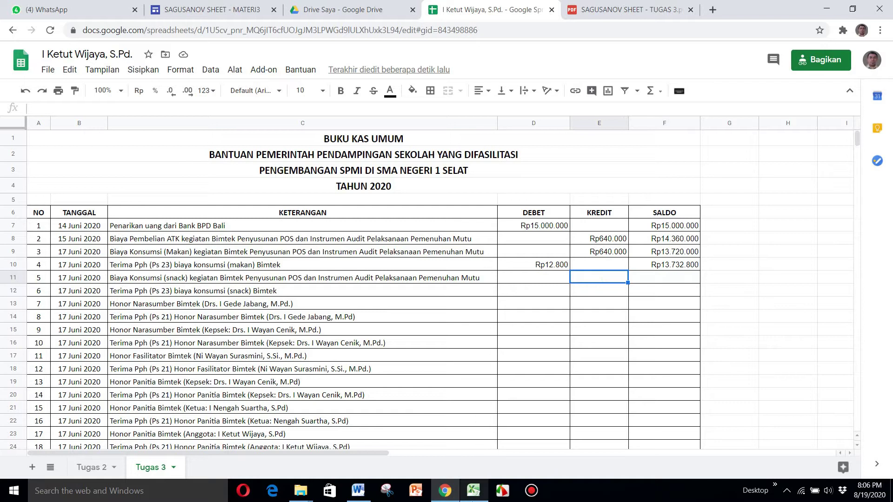
pyautogui.click(473, 490)
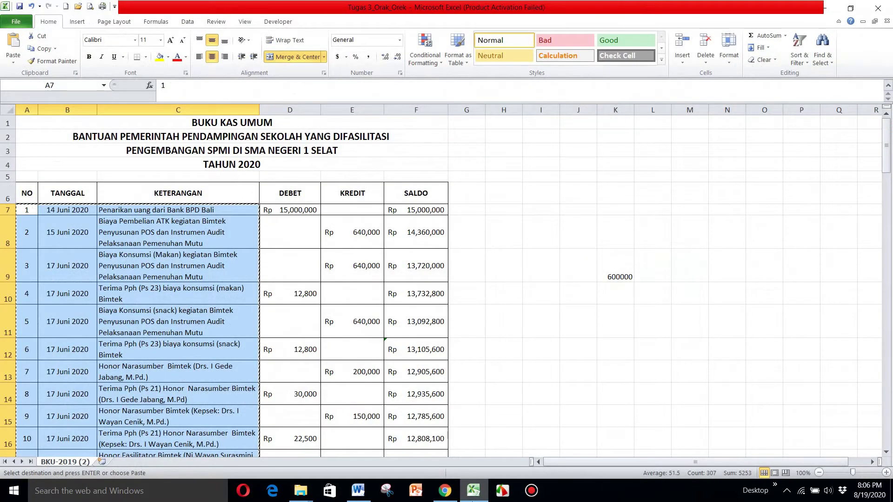
pyautogui.click(473, 493)
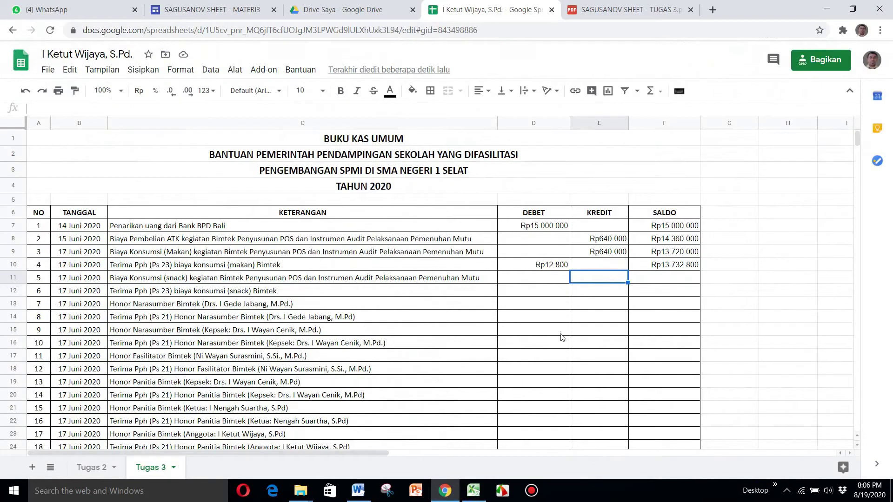
pyautogui.click(473, 492)
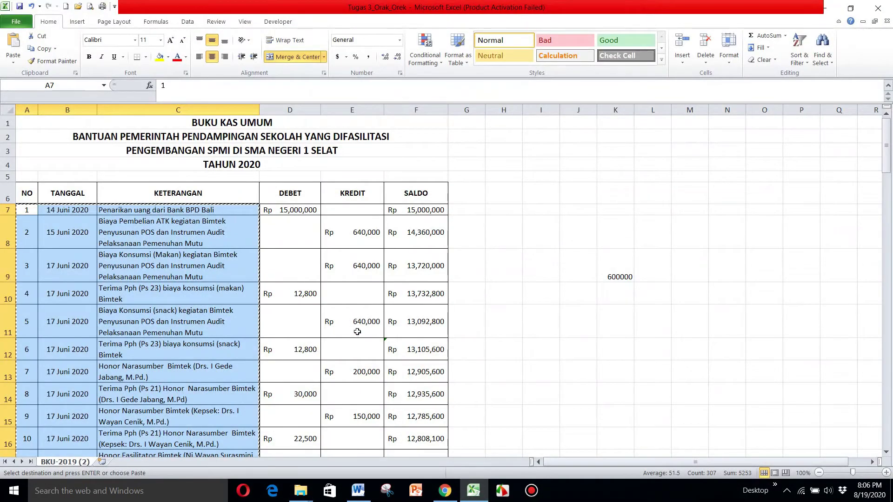
pyautogui.click(472, 492)
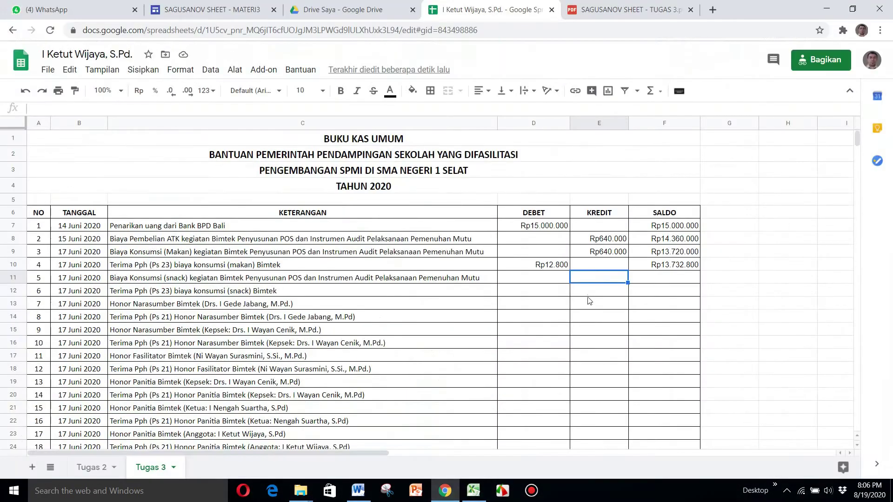
pyautogui.write('640.000')
pyautogui.press('Return')
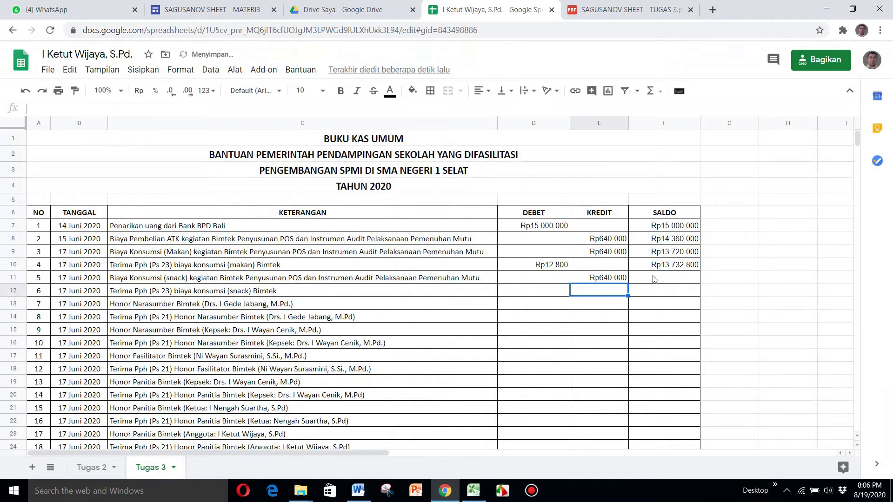
# Step: Enter the balance formula =F10-E11 in SALDO cell F11, subtracting the credit from the previous balance
pyautogui.click(659, 278)
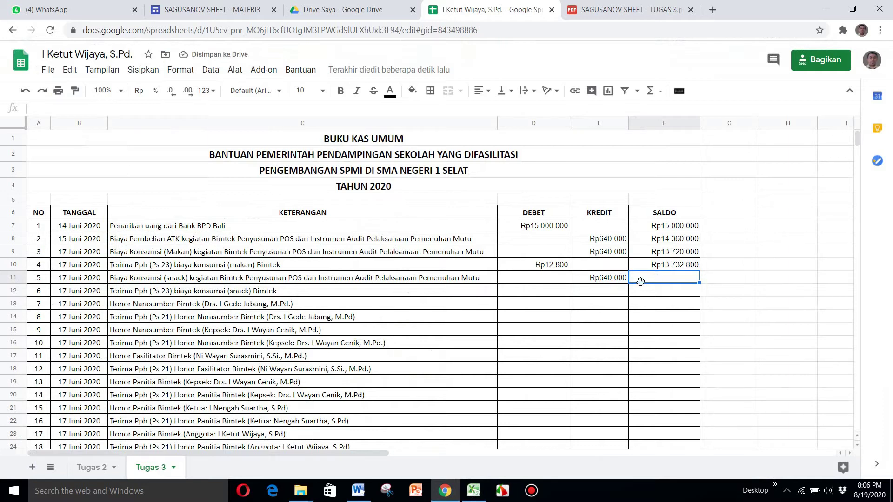
pyautogui.write('=')
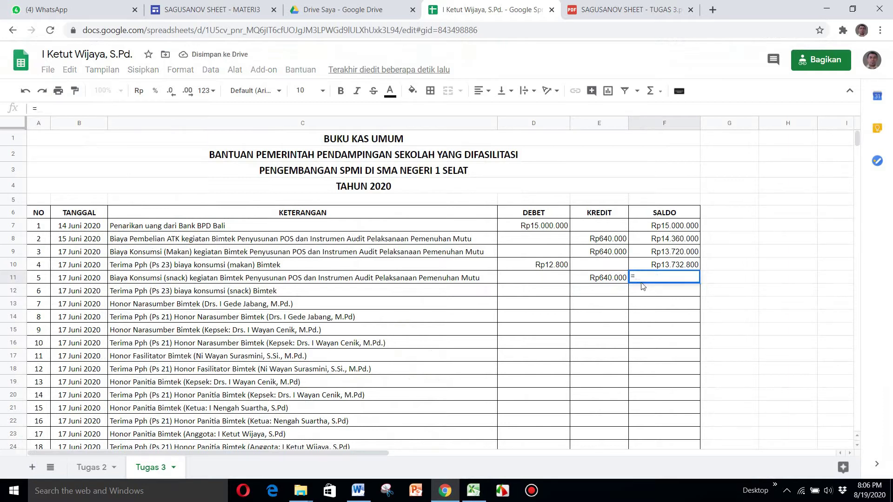
pyautogui.click(664, 265)
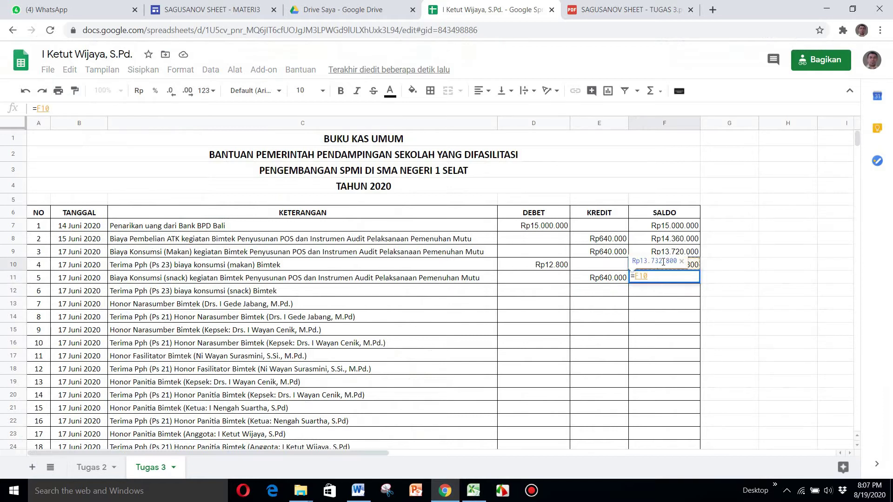
pyautogui.write('-')
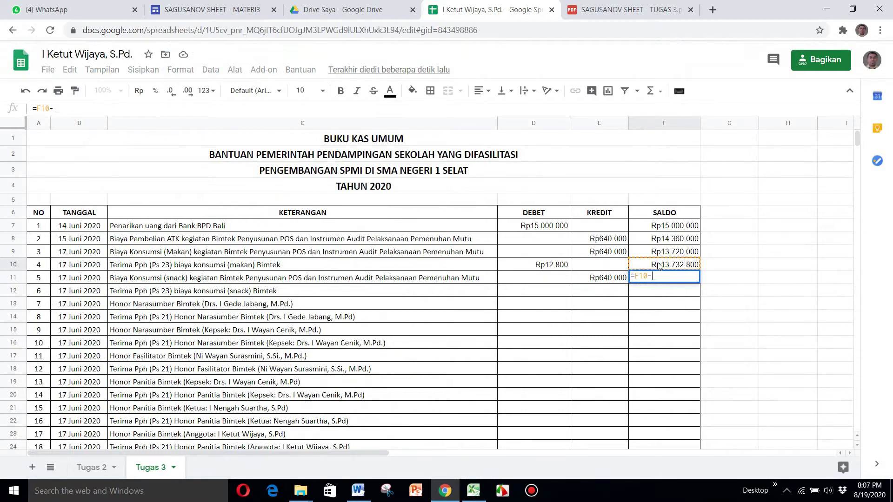
pyautogui.click(611, 282)
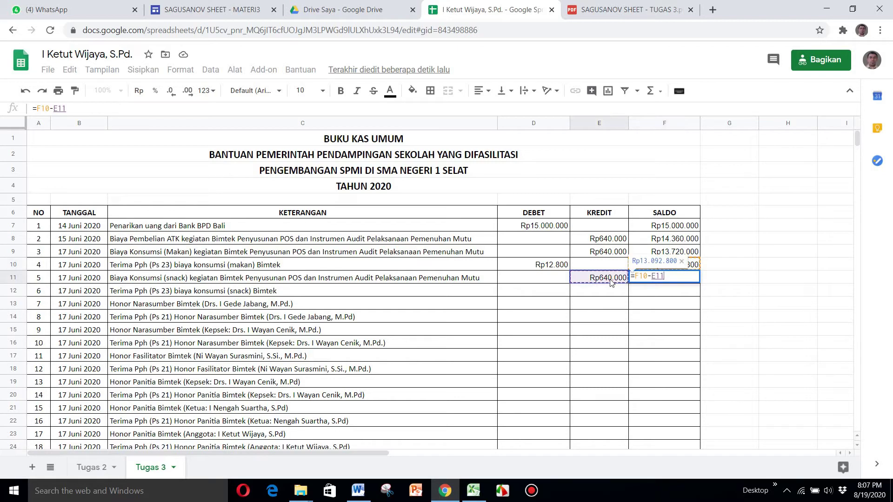
pyautogui.press('Return')
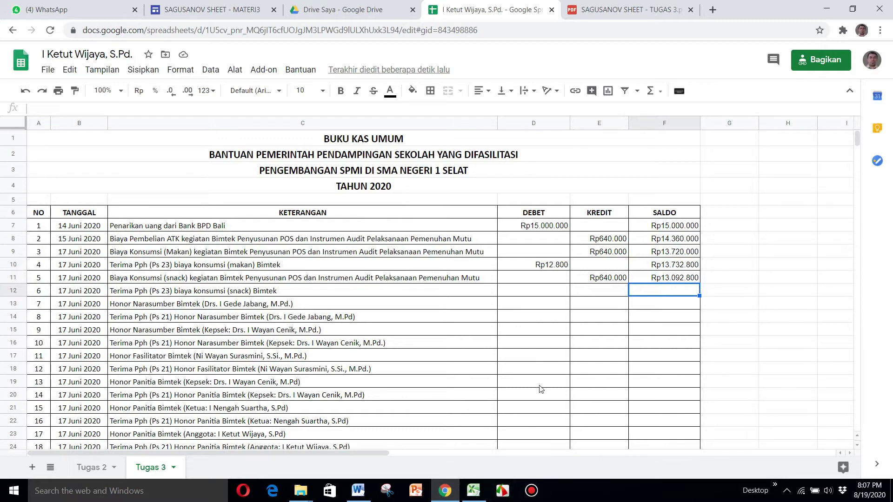
# Step: Look up the sixth entry's debit in the Excel workbook and enter 12800 in DEBET cell D12
pyautogui.moveTo(856, 141); pyautogui.dragTo(852, 160)
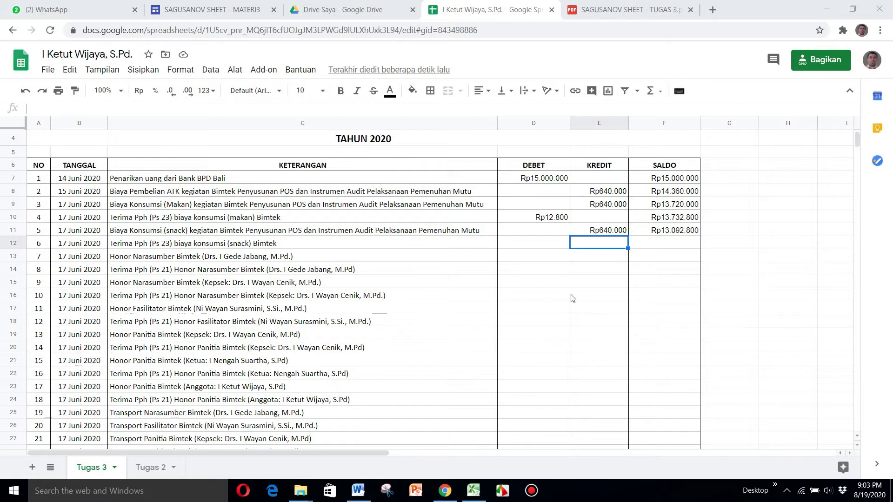
pyautogui.click(473, 490)
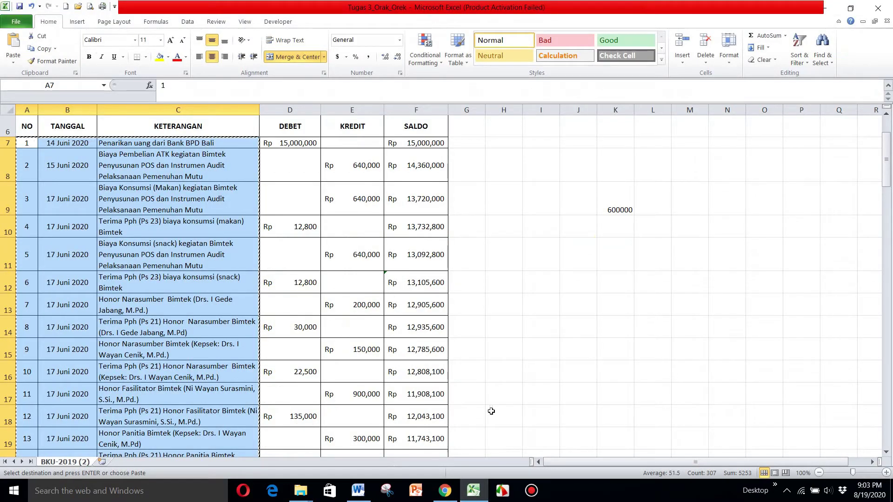
pyautogui.click(473, 490)
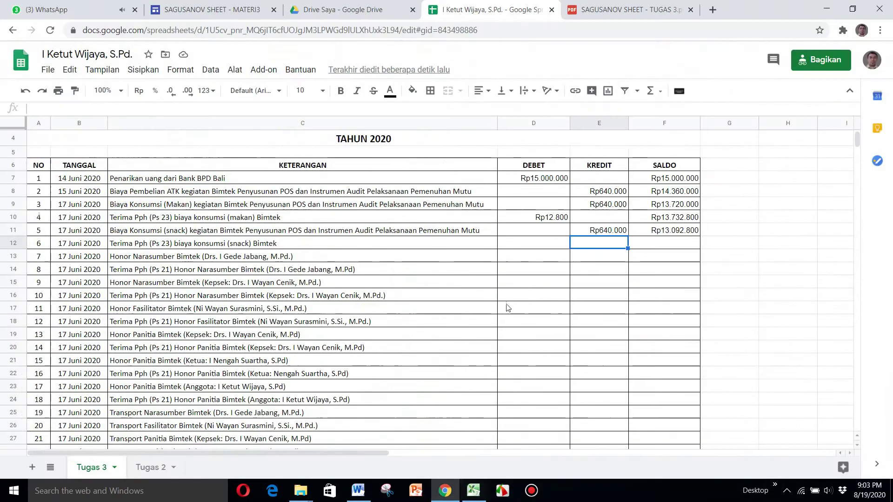
pyautogui.click(528, 248)
pyautogui.write('12800')
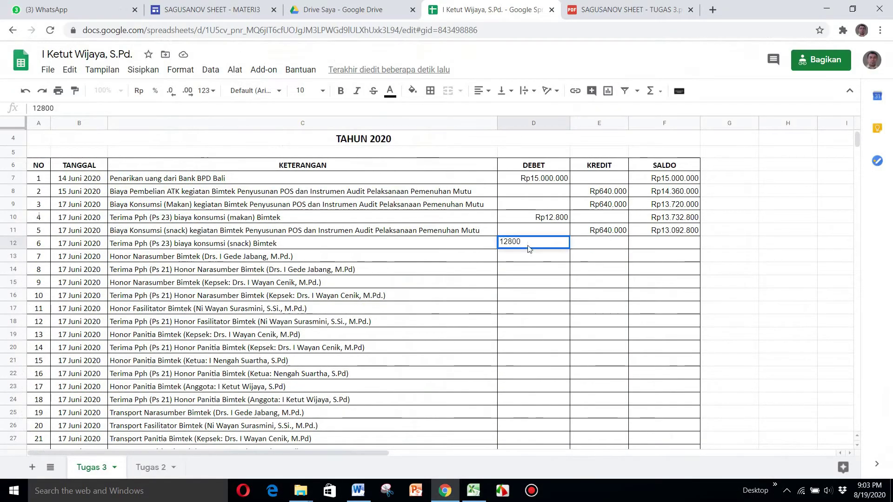
pyautogui.press('Tab')
pyautogui.click(657, 244)
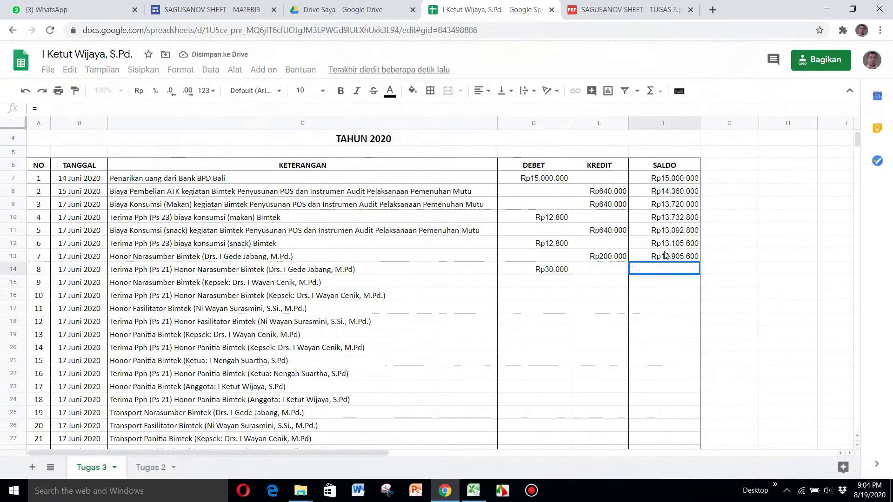
# Step: Enter the tenth entry's debit 22500 in D16 and the balance formula =F15+D16 in F16
pyautogui.click(479, 497)
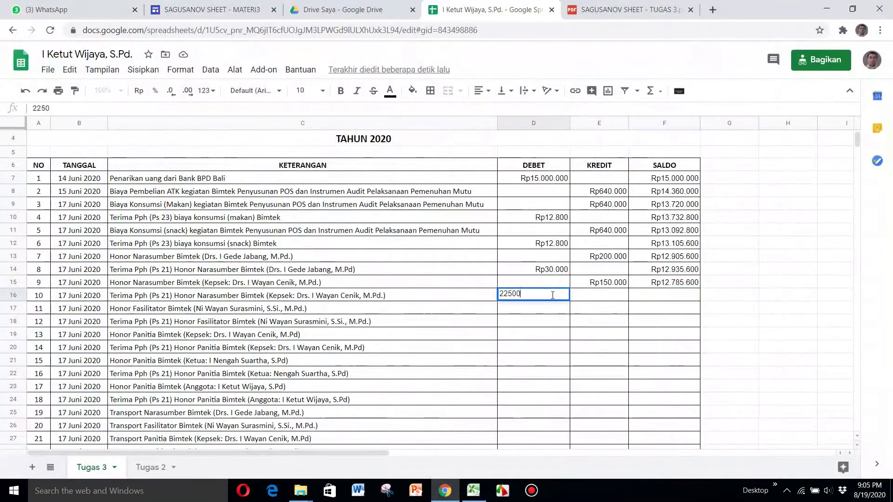
pyautogui.press('Tab')
pyautogui.press('Tab')
pyautogui.write('=F15+D16')
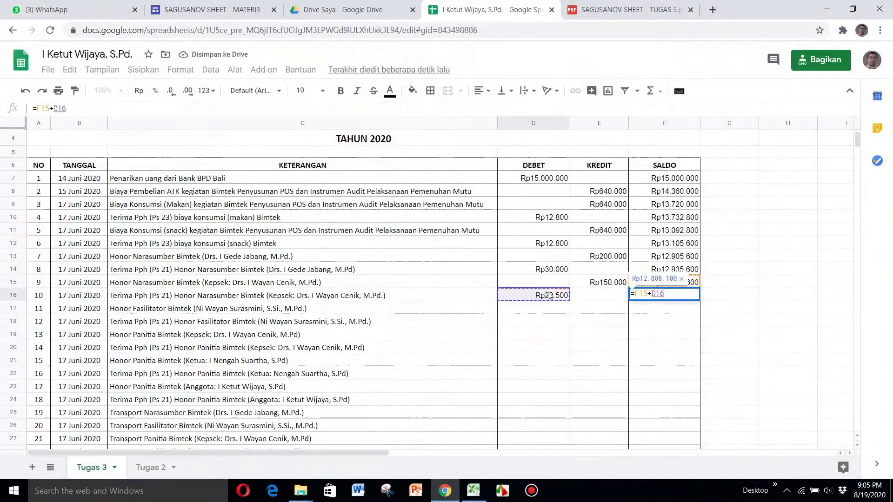
pyautogui.press('Return')
# Step: Enter the eleventh entry's credit 900000 in E17 and the balance formula =F16-E17 in F17
pyautogui.click(583, 307)
pyautogui.write('9')
pyautogui.click(474, 491)
pyautogui.click(663, 307)
pyautogui.write('=F16-E17')
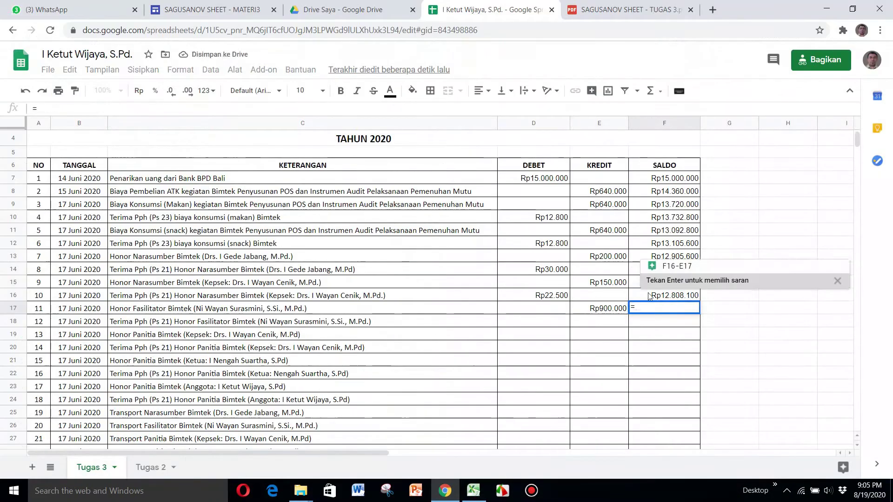
pyautogui.press('Return')
# Step: Look up the twelfth entry in the Excel workbook, then enter debit 135000 in D18 and the balance formula =F17+D18 in F18
pyautogui.click(532, 324)
pyautogui.click(473, 491)
pyautogui.click(473, 491)
pyautogui.write('135000')
pyautogui.press('Return')
pyautogui.click(664, 321)
pyautogui.write('=F17+D18')
pyautogui.press('Return')
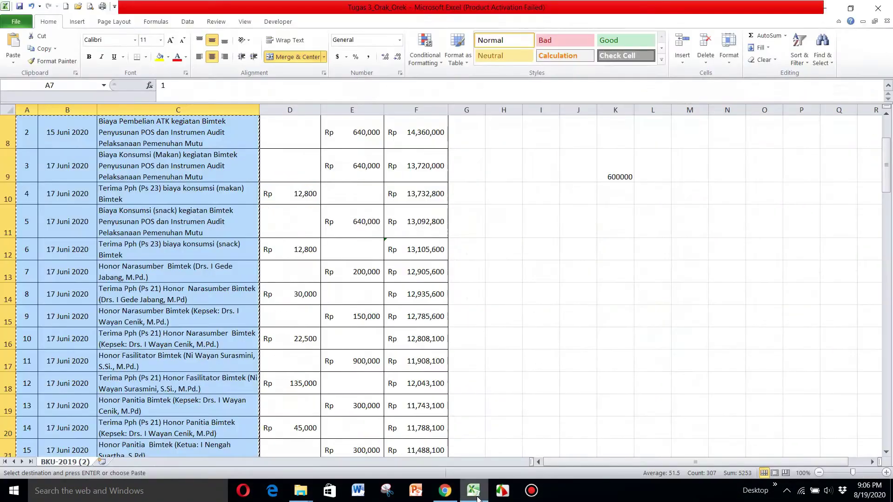
# Step: Enter the thirteenth entry's credit 300000 in E19 and the balance formula =F18-E19 in F19
pyautogui.click(598, 334)
pyautogui.write('300000')
pyautogui.press('Tab')
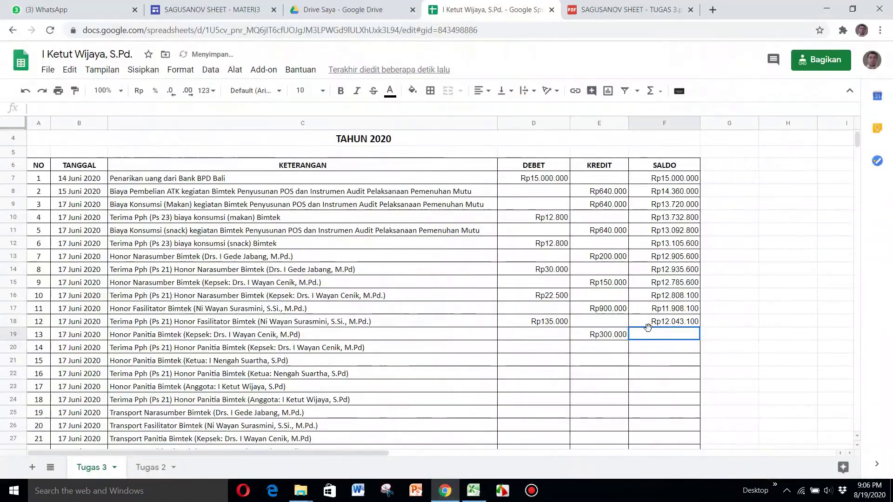
pyautogui.write('=F18-E19')
pyautogui.press('Return')
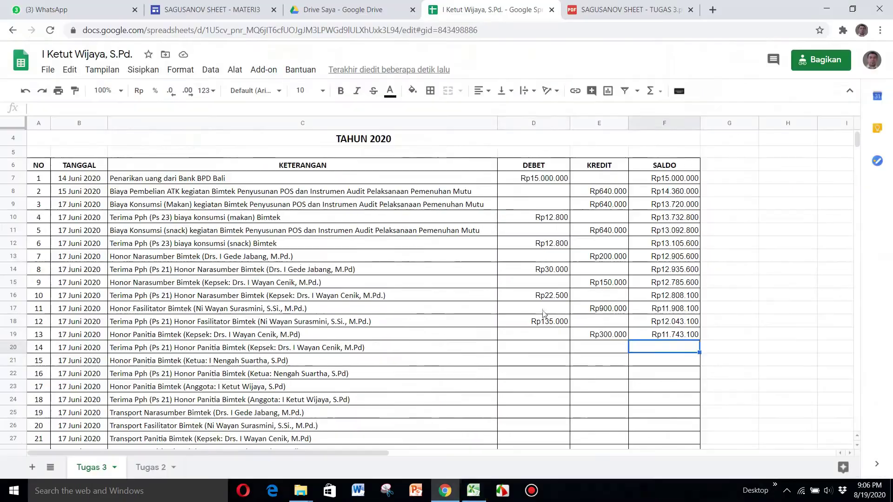
# Step: From the Excel workbook, enter debit 45000 in D20 and credit 300000 in E21, with the balance formula =F20-E21 in F21
pyautogui.click(473, 490)
pyautogui.scroll(-3, 465, 233)
pyautogui.click(445, 490)
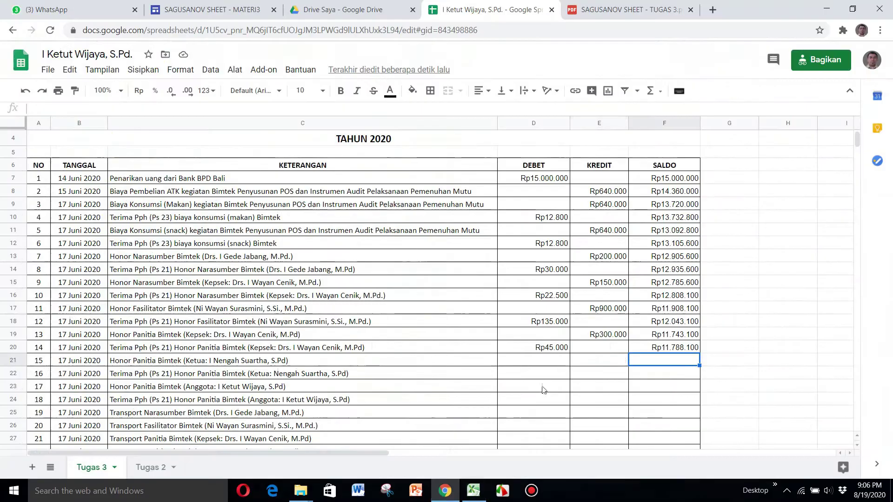
pyautogui.write('=F20-E21')
pyautogui.press('Return')
# Step: Enter the sixteenth entry's debit 15000 in D22 and the balance formula =F21+D22 in F22
pyautogui.click(533, 373)
pyautogui.write('15000')
pyautogui.click(664, 373)
pyautogui.write('=F21+D22')
# Step: Enter the seventeenth entry's credit 300000 in E23 and the balance formula =F22-E23 in F23
pyautogui.click(599, 386)
pyautogui.write('300000')
pyautogui.press('Tab')
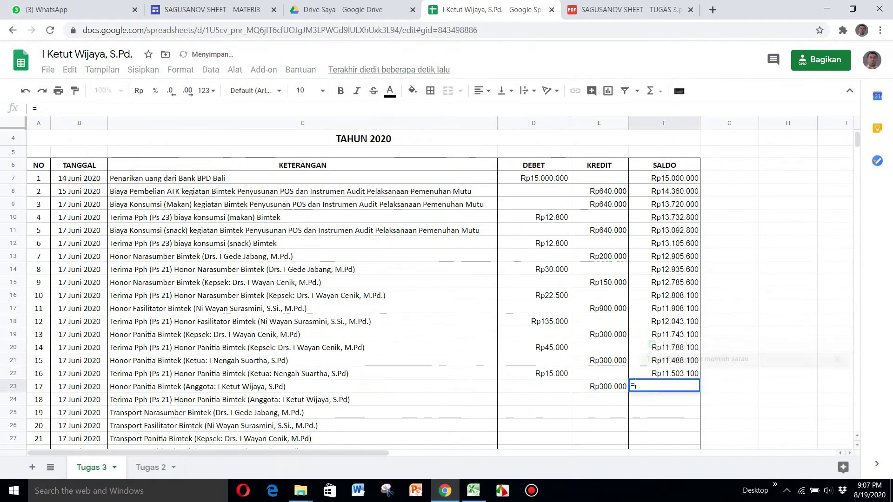
pyautogui.write('=F22-E23')
# Step: Enter the eighteenth entry's debit 15000 in D24 and the balance formula =F23+D24 in F24
pyautogui.click(533, 399)
pyautogui.write('15.0')
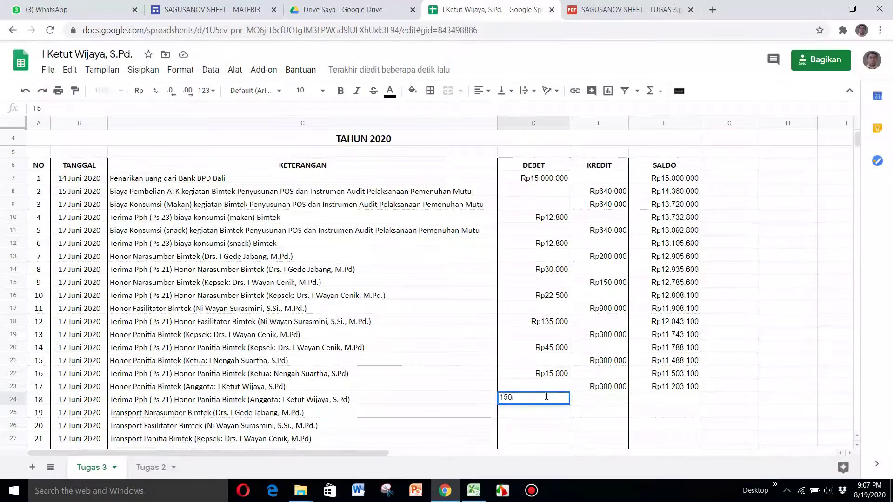
pyautogui.write('00')
pyautogui.click(648, 399)
pyautogui.write('=F23+D24')
pyautogui.press('Return')
# Step: Enter the nineteenth entry's credit 100000 in E25 and the balance formula =F24-E25 in F25
pyautogui.click(599, 412)
pyautogui.write('100000')
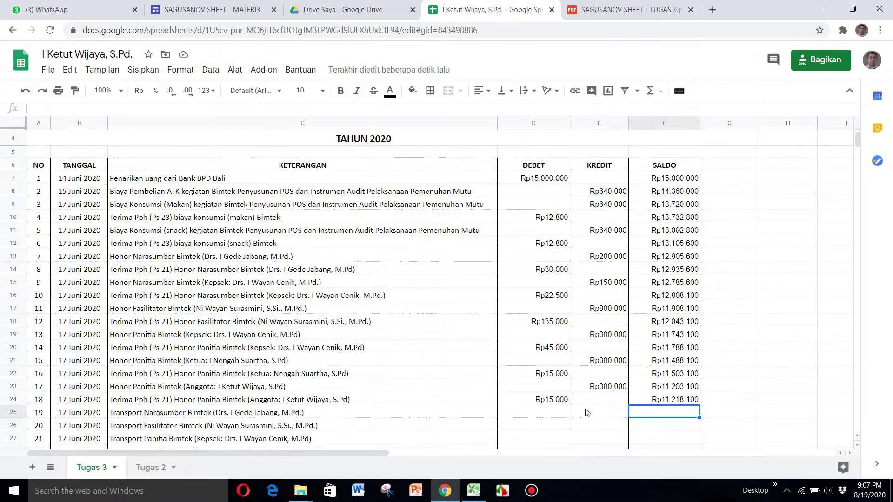
pyautogui.press('Tab')
pyautogui.write('=F24-')
pyautogui.click(599, 413)
pyautogui.press('Return')
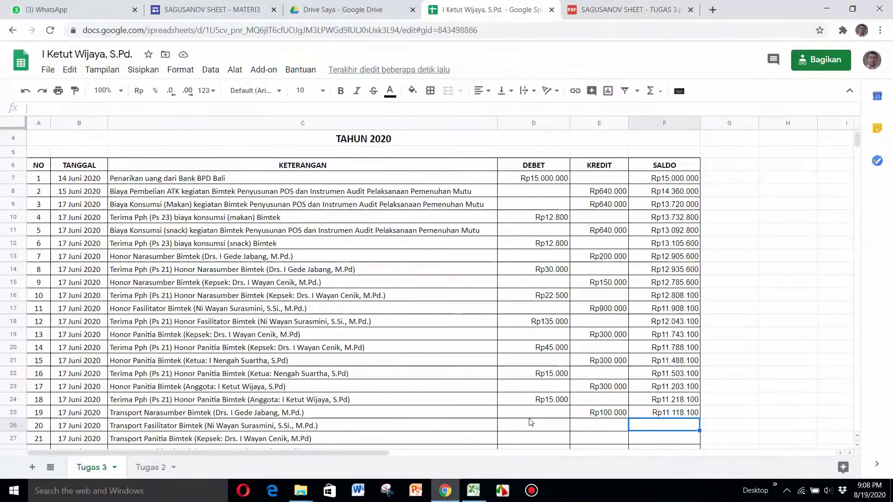
# Step: Enter the twentieth entry's credit 250000 in E26 and the balance formula =F25-E25 in F26
pyautogui.click(599, 425)
pyautogui.write('50000')
pyautogui.press('Tab')
pyautogui.write('=F25-')
pyautogui.click(600, 413)
pyautogui.press('Return')
# Step: Enter credits of 100000 in E27 to E29 and subtract each from the previous balance in F27 to F29, starting with =F26-E27
pyautogui.scroll(-5, 601, 421)
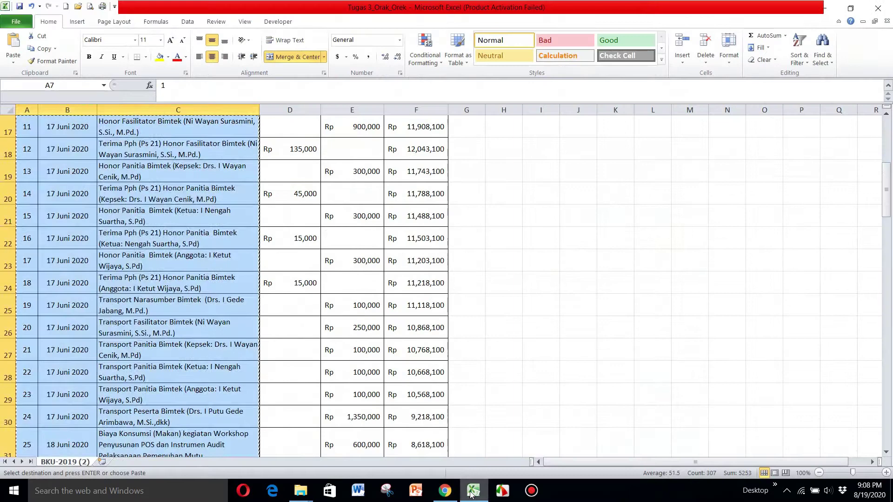
pyautogui.write('100000')
pyautogui.press('Tab')
pyautogui.write('=')
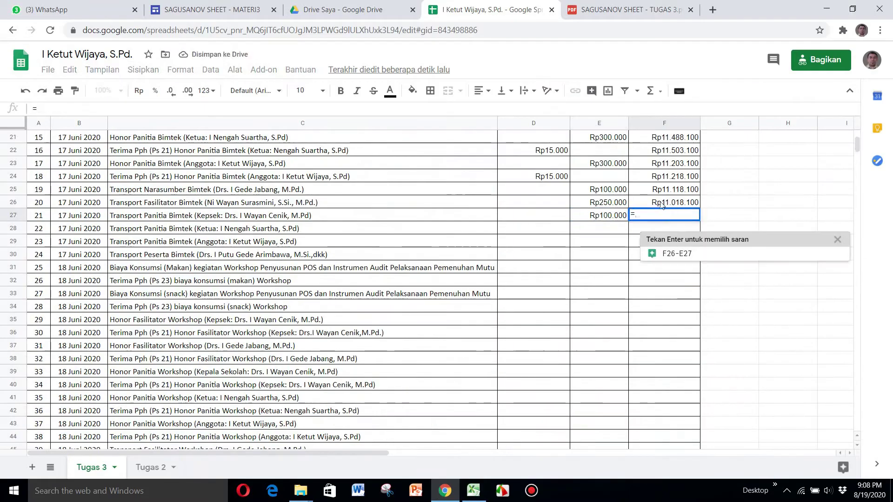
pyautogui.press('Return')
pyautogui.write('100000')
pyautogui.press('Return')
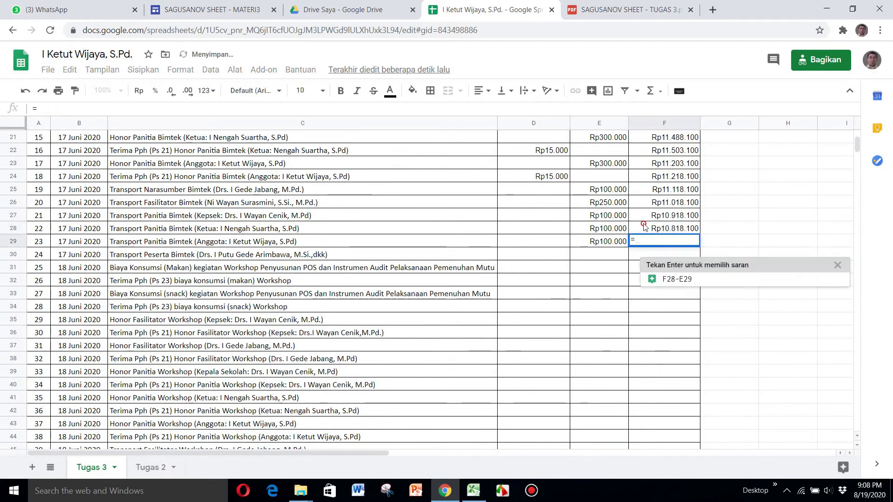
# Step: Check the twentieth entry's balance formula in the Excel workbook and correct SALDO cell F26 to =F25-E26
pyautogui.click(473, 492)
pyautogui.click(417, 328)
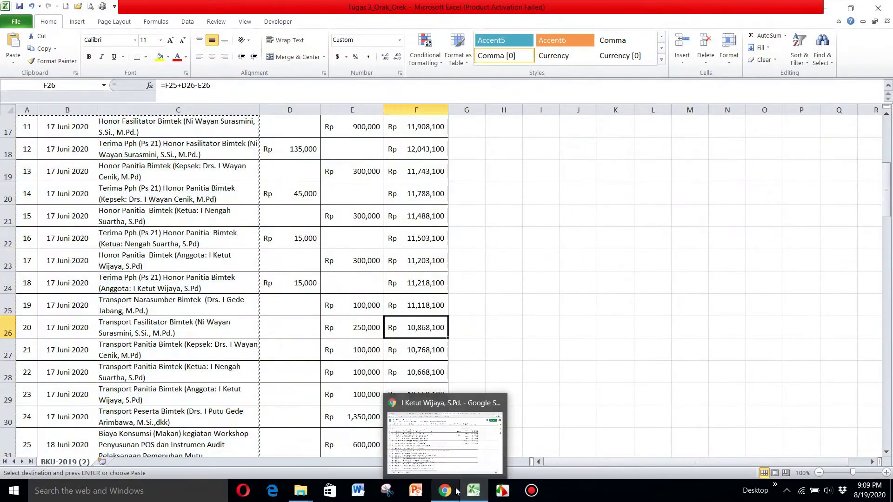
pyautogui.click(445, 491)
pyautogui.doubleClick(663, 203)
pyautogui.press('BackSpace')
pyautogui.write('6')
pyautogui.press('Return')
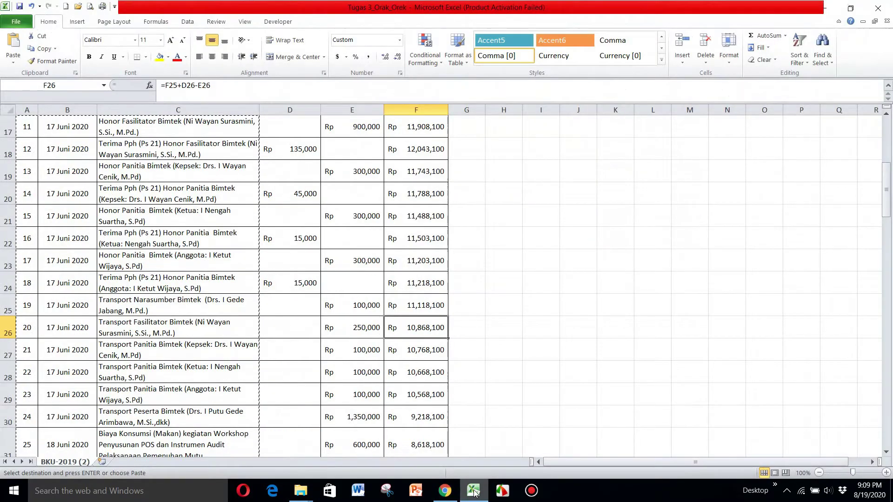
# Step: Enter the twenty-fourth entry's credit 1350000 in E30 and the balance formula =F29-E30 in F30
pyautogui.write('1350000')
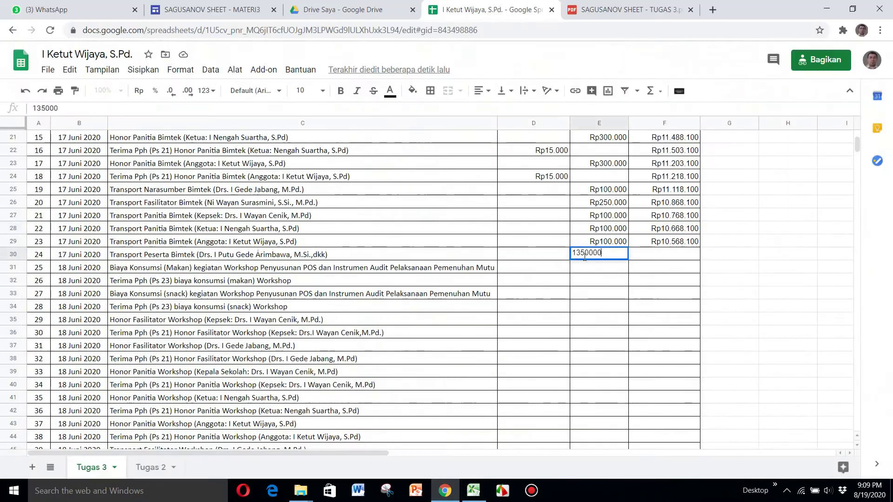
pyautogui.press('Tab')
pyautogui.write('=F29-')
pyautogui.click(599, 254)
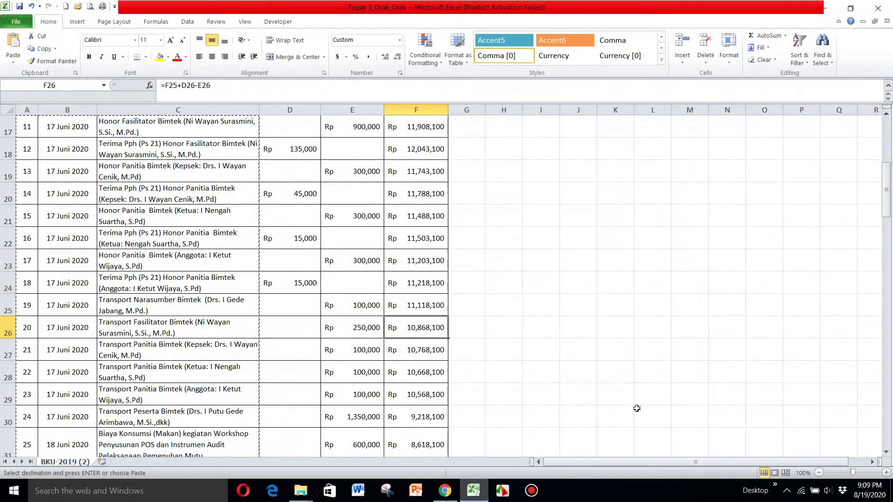
# Step: Check the twenty-fifth entry in the Excel workbook, then enter credit 600000 in E31 and the balance formula =F30-E31 in F31
pyautogui.scroll(-3, 634, 409)
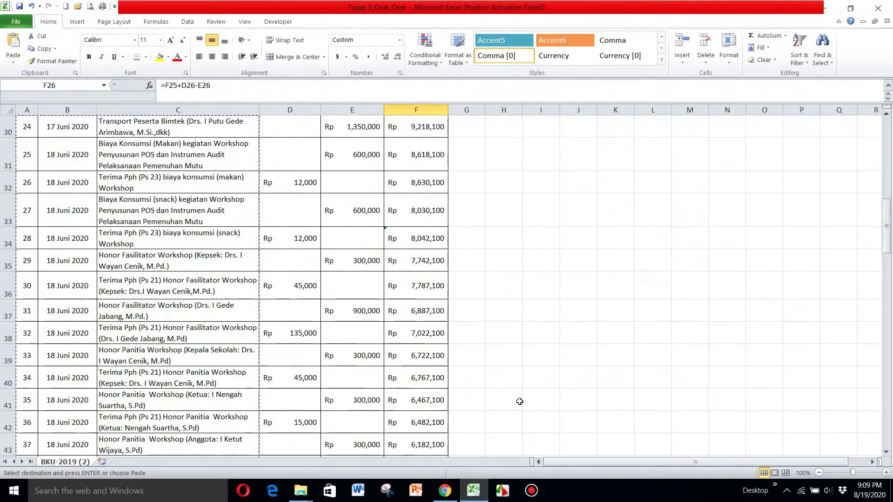
pyautogui.write('F30-E31')
pyautogui.press('Return')
# Step: Enter the twenty-sixth entry's debit 12000 in D32 and the balance formula =F31+D32 in F32
pyautogui.click(533, 280)
pyautogui.write('12000')
pyautogui.press('Tab')
pyautogui.press('Tab')
pyautogui.write('=F31+D32')
pyautogui.press('Return')
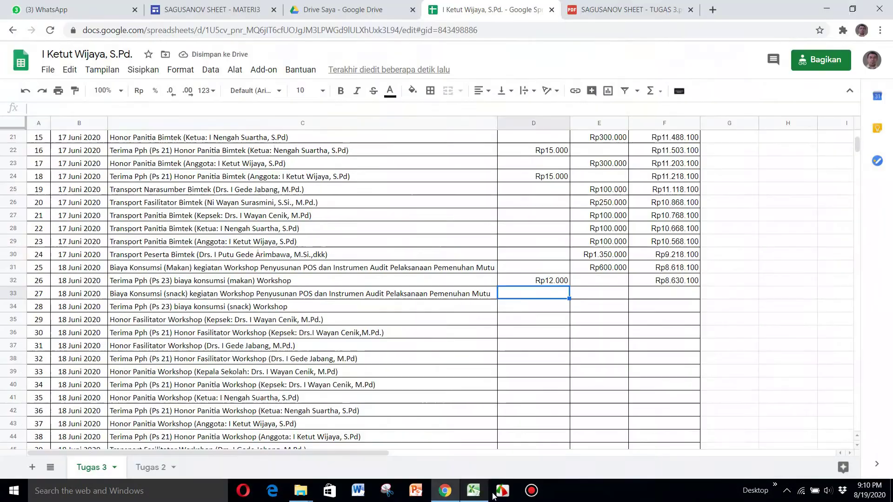
# Step: Enter the twenty-seventh entry's credit 600000 in E33 and the balance formula =F32-E33 in F33
pyautogui.press('Tab')
pyautogui.write('600000')
pyautogui.press('Tab')
pyautogui.write('=F32-E33')
pyautogui.press('Return')
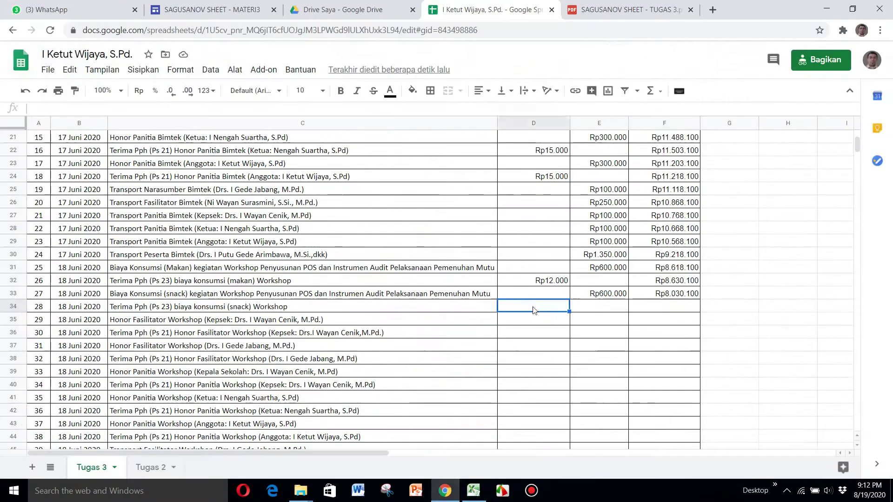
# Step: Enter the twenty-eighth entry's debit 12000 in D34 and the balance formula =F33+D34 in F34
pyautogui.write('12000')
pyautogui.press('Tab')
pyautogui.press('Tab')
pyautogui.write('=F33+')
pyautogui.write('D34')
pyautogui.press('Return')
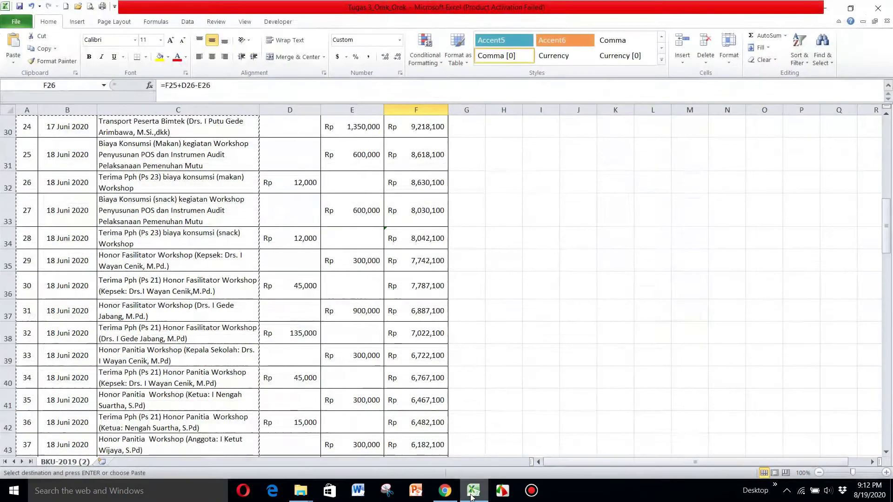
# Step: Enter the twenty-ninth entry's credit 300000 in E35 and the balance formula =F34-E35 in F35
pyautogui.click(598, 319)
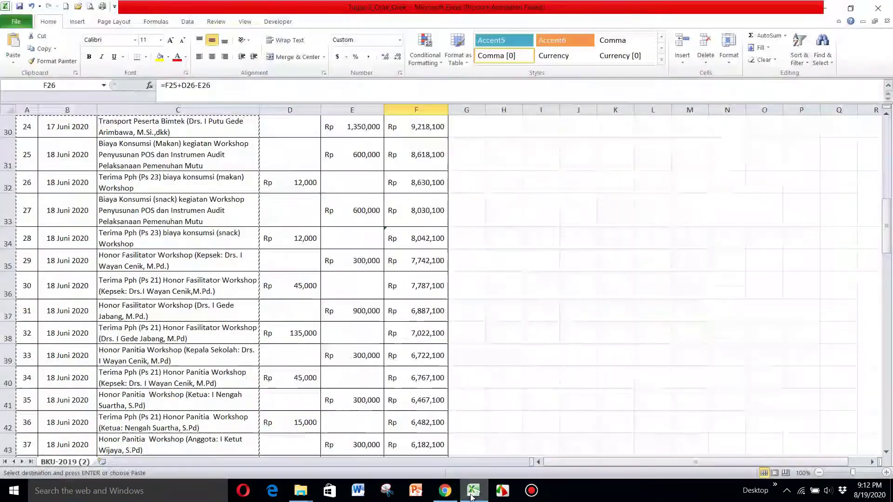
pyautogui.write('300000')
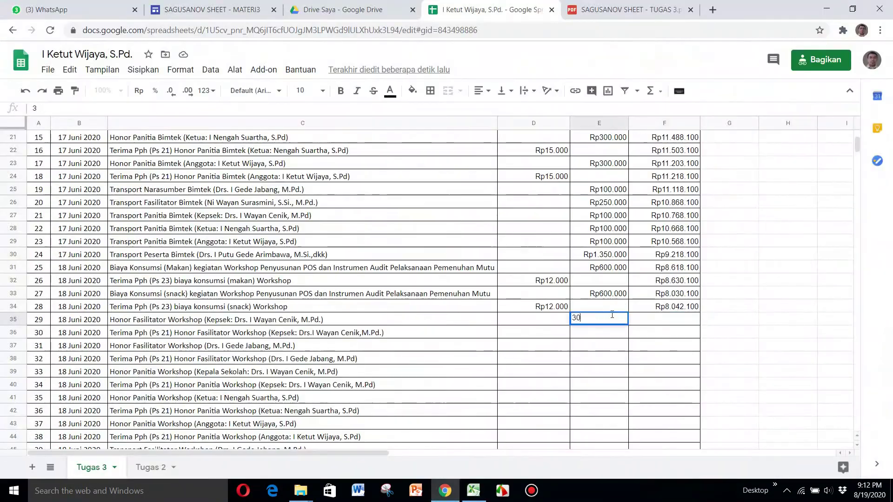
pyautogui.press('Tab')
pyautogui.write('=F34-E35')
pyautogui.press('Return')
# Step: Enter the thirtieth entry's debit 45000 in D36 and the balance formula =F35+D36 in F36
pyautogui.click(556, 336)
pyautogui.write('45000')
pyautogui.press('Tab')
pyautogui.press('Tab')
pyautogui.write('=F35+D36')
pyautogui.press('Return')
# Step: Enter the thirty-first entry's credit 900000 in E37 and subtract it from the previous balance F36 in F37
pyautogui.press('Tab')
pyautogui.write('900000')
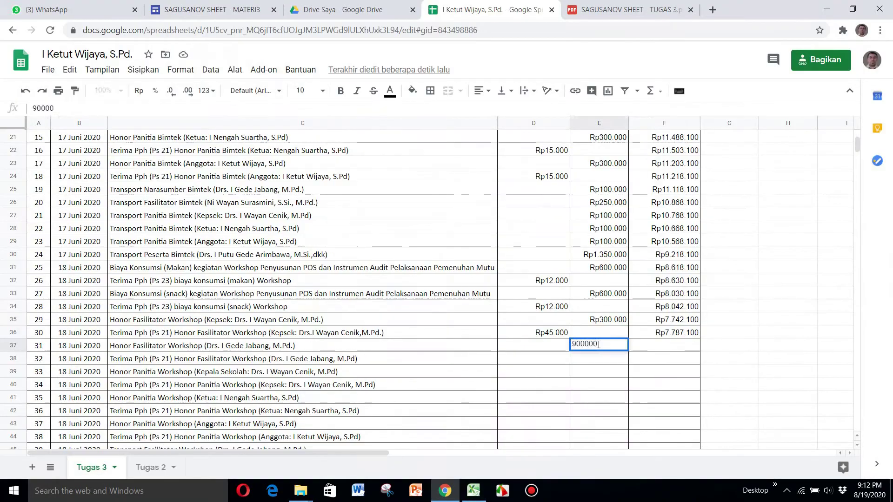
pyautogui.press('Tab')
pyautogui.write('=F36')
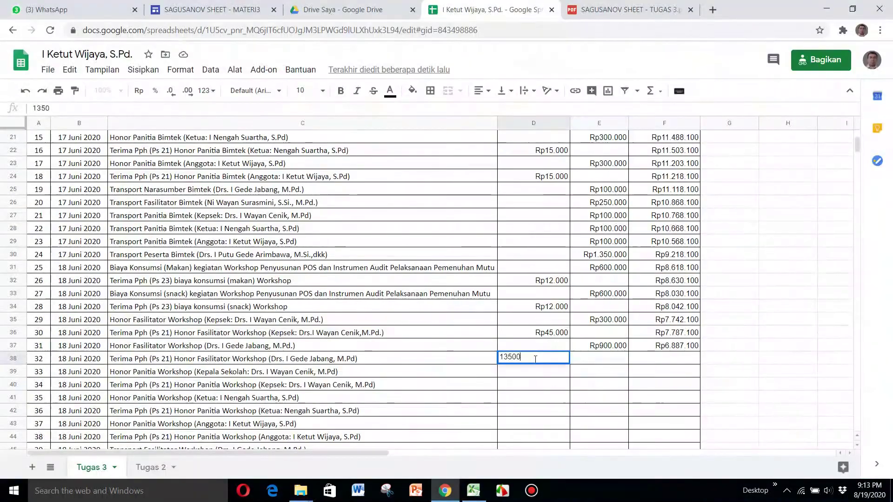
# Step: Consult the Excel workbook and enter the thirty-third entry's credit 300000 in E39 and the balance formula =F38-E39 in F39
pyautogui.click(473, 490)
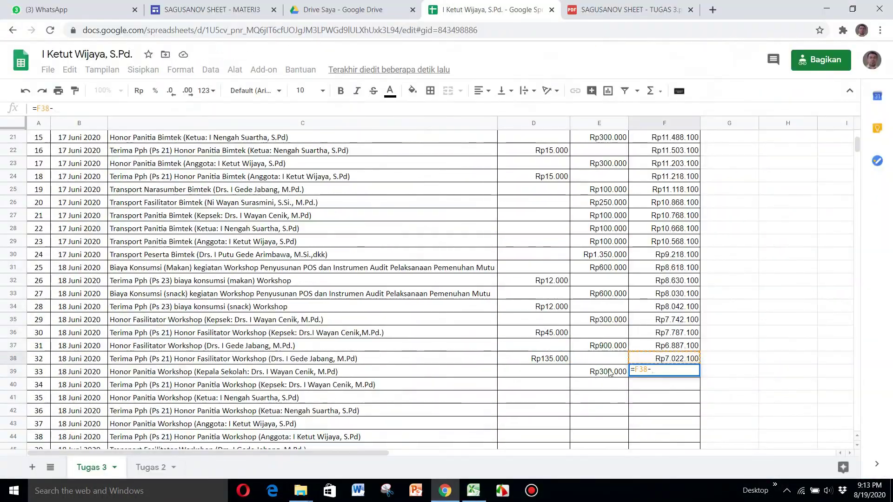
pyautogui.click(599, 372)
pyautogui.write('300000')
pyautogui.press('Tab')
pyautogui.write('=F38-E39')
# Step: Enter the thirty-fourth entry's debit 45000 in D40 and the balance formula =F39+D40 in F40
pyautogui.click(556, 385)
pyautogui.write('45000')
pyautogui.press('Tab')
pyautogui.press('Tab')
pyautogui.write('=F39+D40')
pyautogui.press('Return')
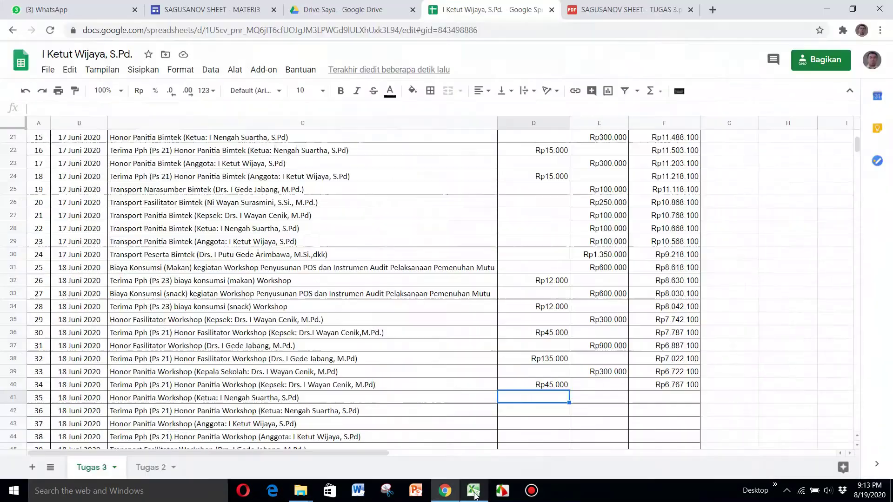
# Step: Enter the thirty-fifth entry's credit 300000 in E41 and subtract it from the previous balance in F41
pyautogui.click(598, 397)
pyautogui.write('300000')
pyautogui.press('Tab')
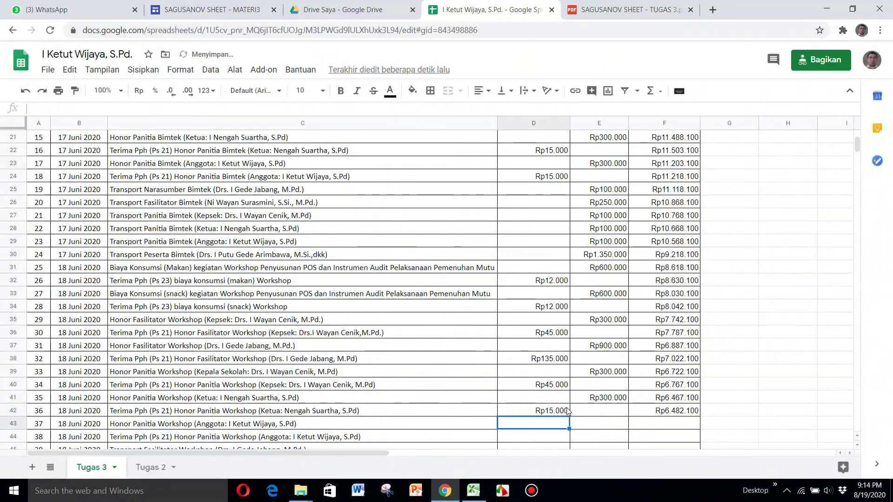
# Step: Enter the thirty-seventh entry's credit 300000 in E43 and the balance formula =F42-E43 in F43
pyautogui.write('300000')
pyautogui.press('Tab')
pyautogui.write('=F42-E43')
pyautogui.press('Return')
# Step: Enter the thirty-eighth entry's debit 15000 in D44 and the balance formula =F43+D44 in F44
pyautogui.write('=')
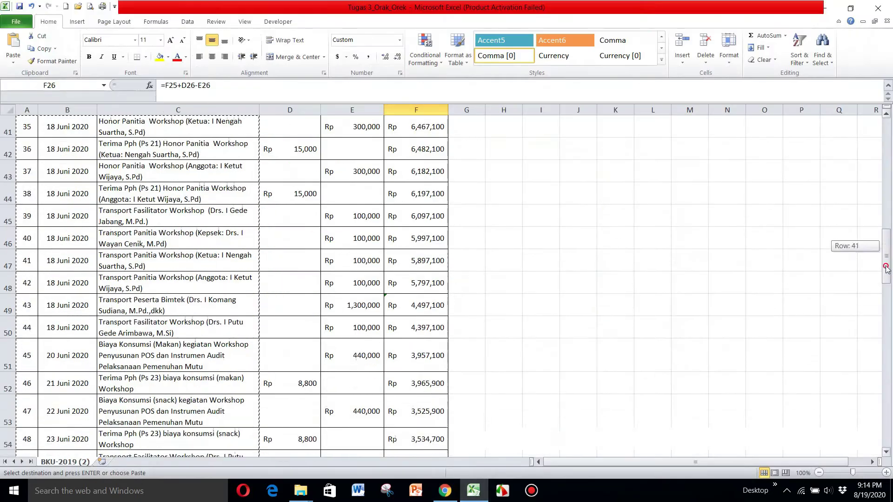
pyautogui.write('F43+D44')
pyautogui.press('Return')
# Step: Enter the thirty-ninth entry's credit 100000 in E45
pyautogui.click(605, 435)
pyautogui.write('100000')
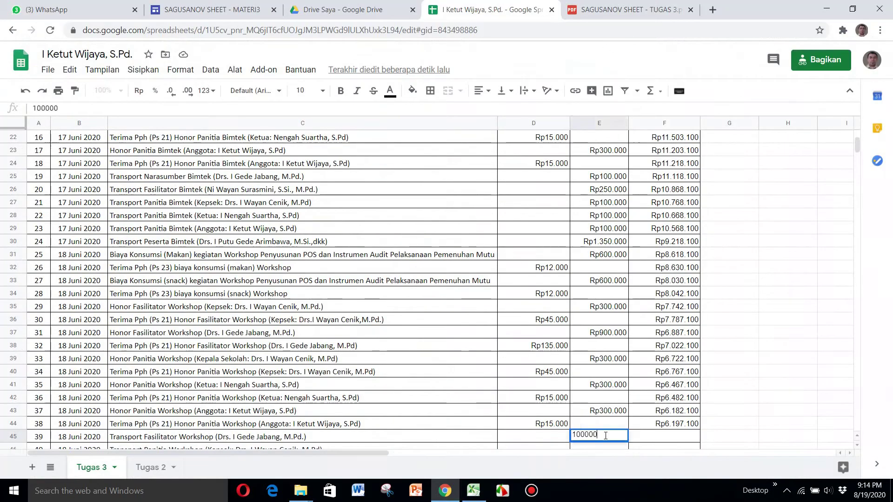
pyautogui.press('Return')
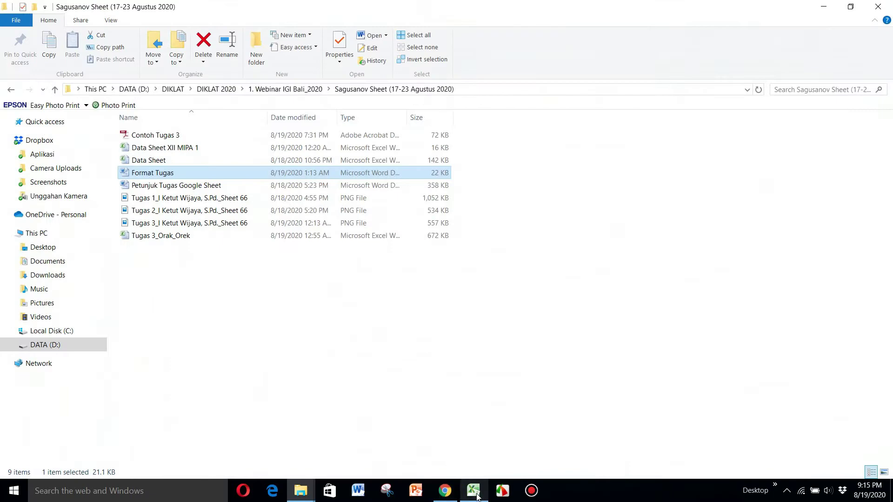
# Step: Consult the Excel workbook and enter the forty-fourth entry's credit 100000 in E50
pyautogui.click(472, 490)
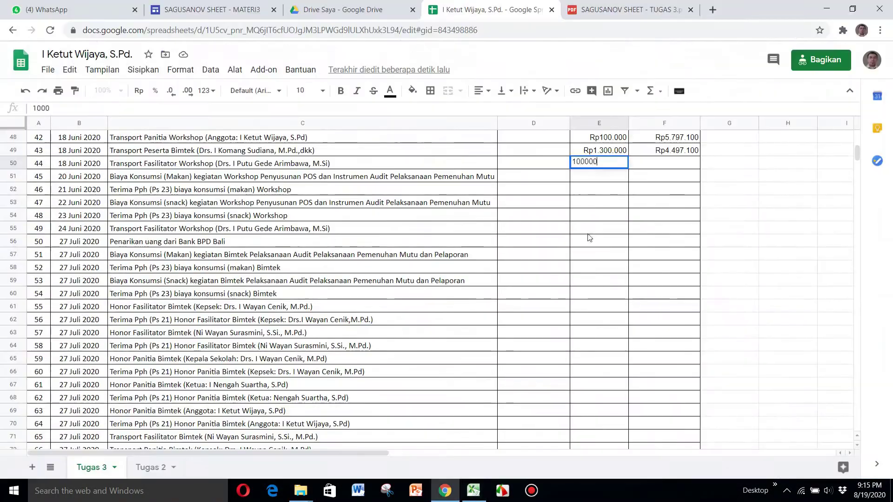
pyautogui.press('Return')
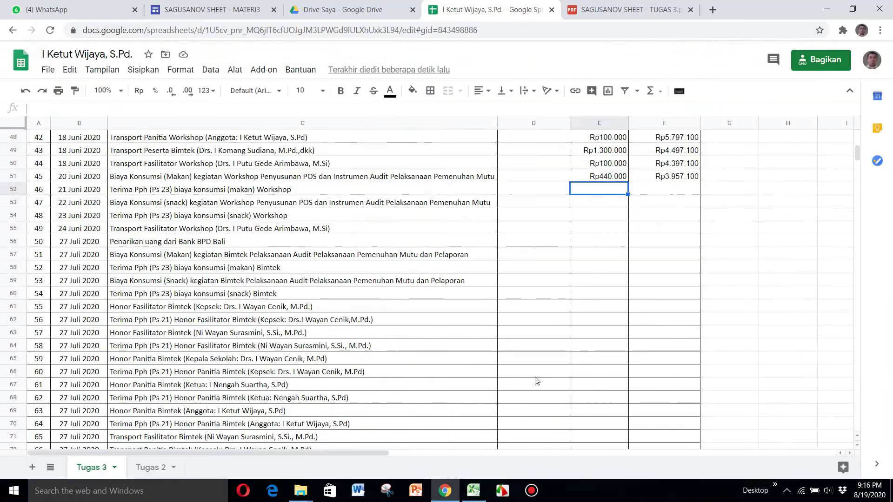
# Step: Build the forty-sixth entry's balance formula in F52 from the previous balance in F51
pyautogui.write('=')
pyautogui.click(647, 175)
pyautogui.press('Tab')
pyautogui.press('Return')
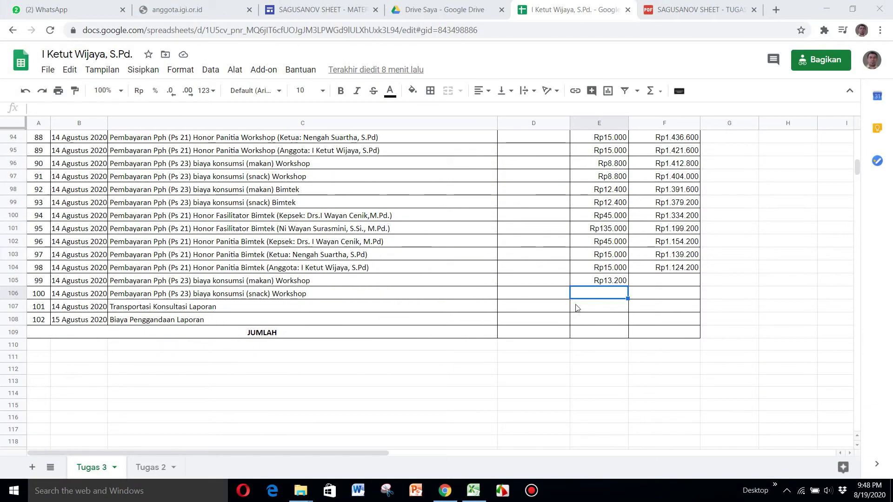
# Step: Enter the balance formula =F104-E105 for the ninety-ninth entry in F105
pyautogui.click(654, 278)
pyautogui.write('=')
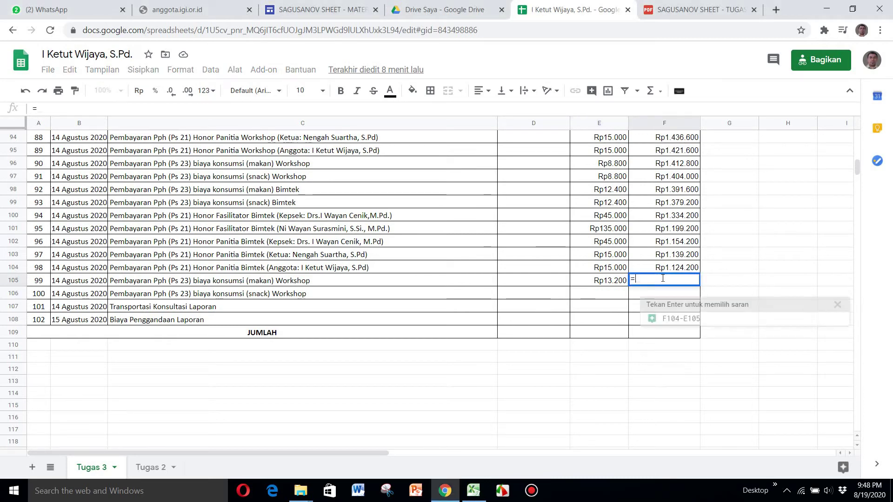
pyautogui.click(659, 272)
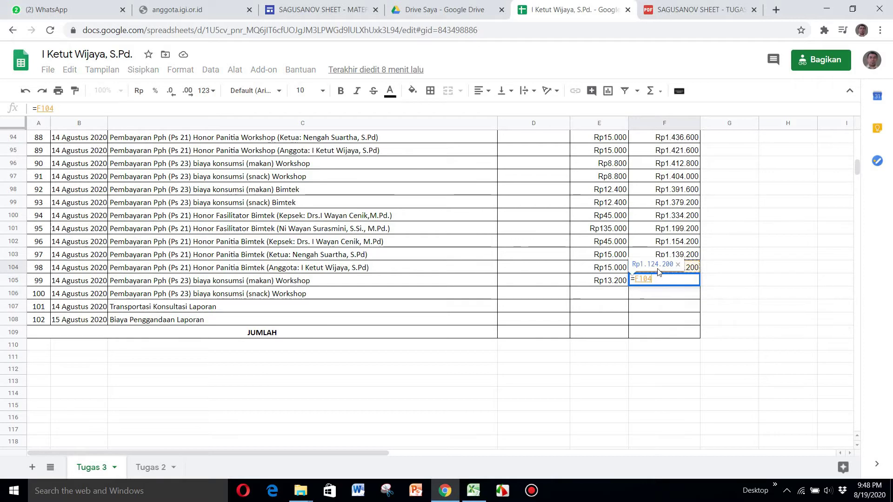
pyautogui.write('-')
pyautogui.click(602, 279)
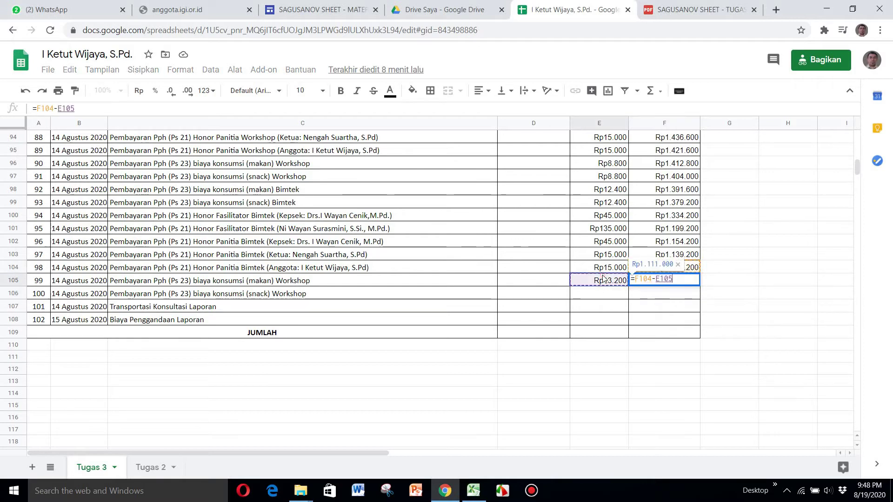
pyautogui.press('Return')
# Step: Enter the hundredth entry's credit 11000 in E106 and the balance formula =F105-E106 in F106
pyautogui.click(611, 291)
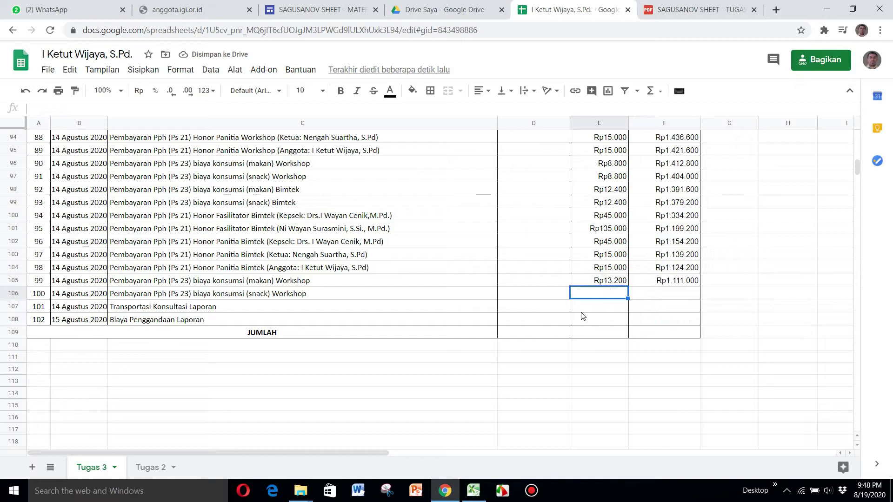
pyautogui.write('11000')
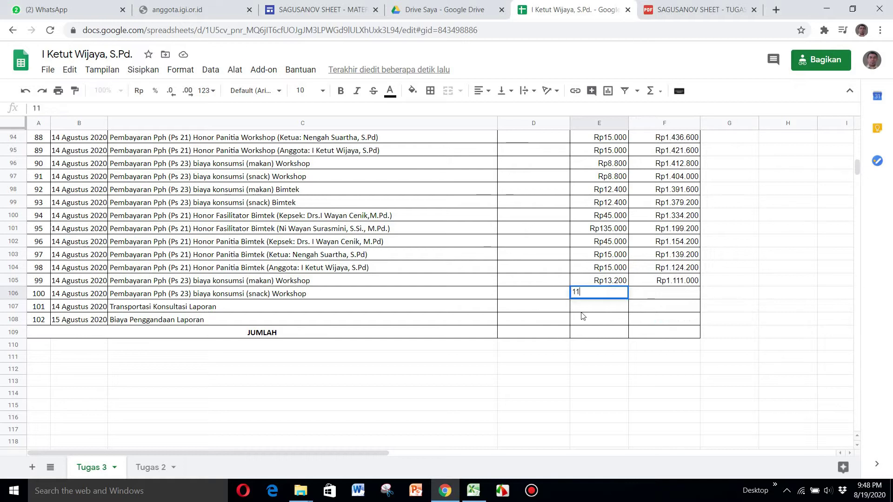
pyautogui.click(673, 291)
pyautogui.write('=')
pyautogui.click(659, 279)
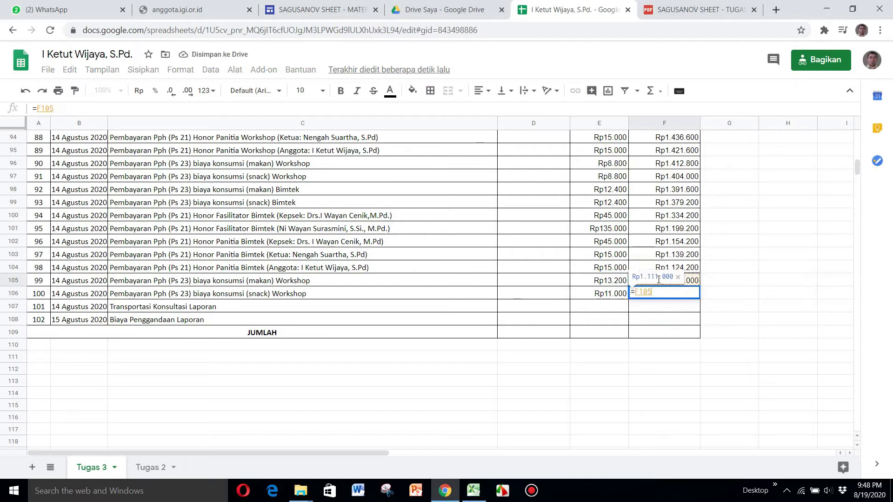
pyautogui.write('-')
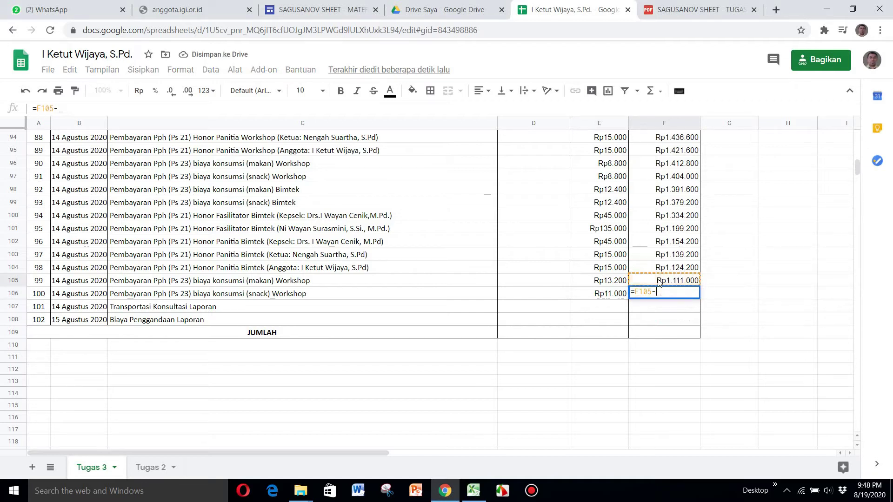
pyautogui.click(605, 296)
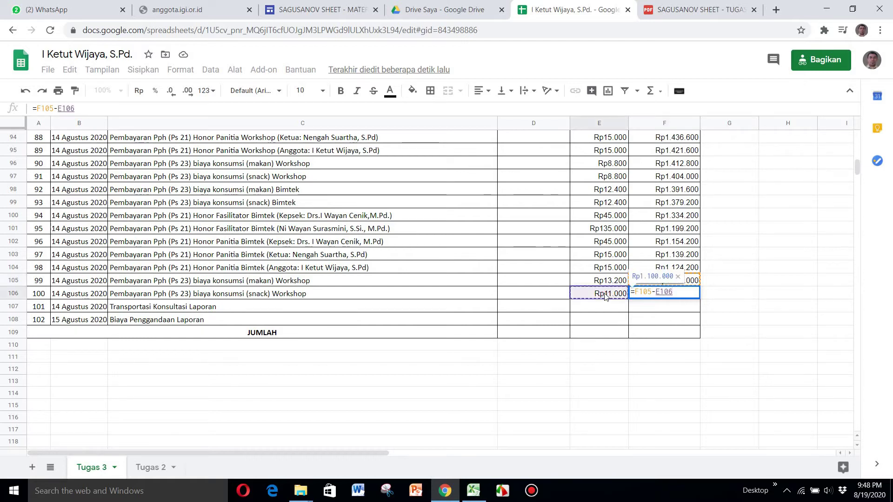
pyautogui.press('Return')
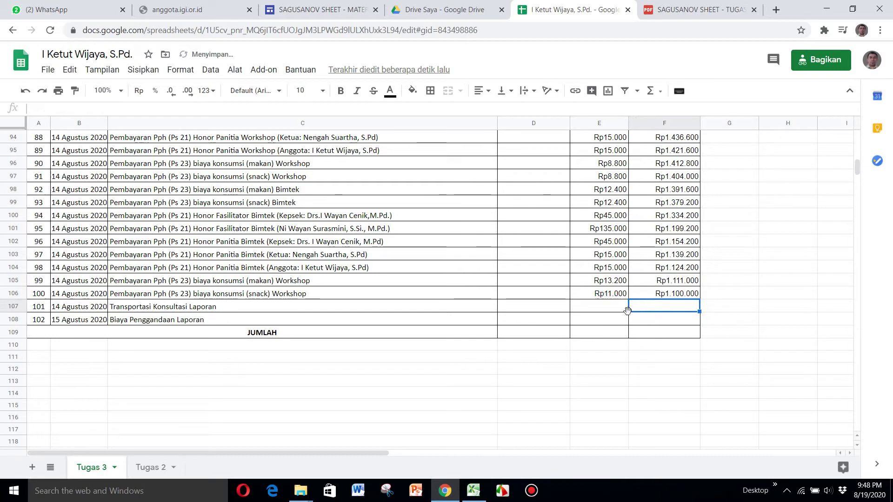
# Step: Look up entry 101's credit in the Excel workbook, then enter 250.000 in E107 and the balance formula =F106-E107 in F107
pyautogui.click(614, 308)
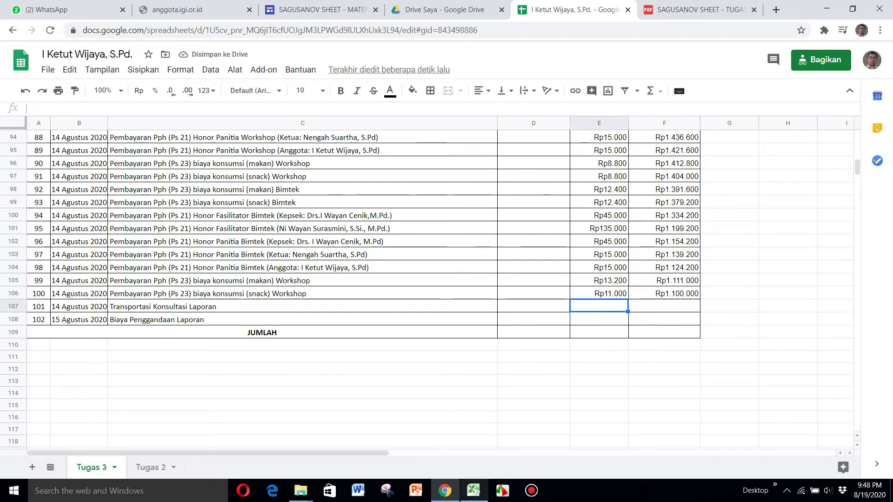
pyautogui.click(470, 497)
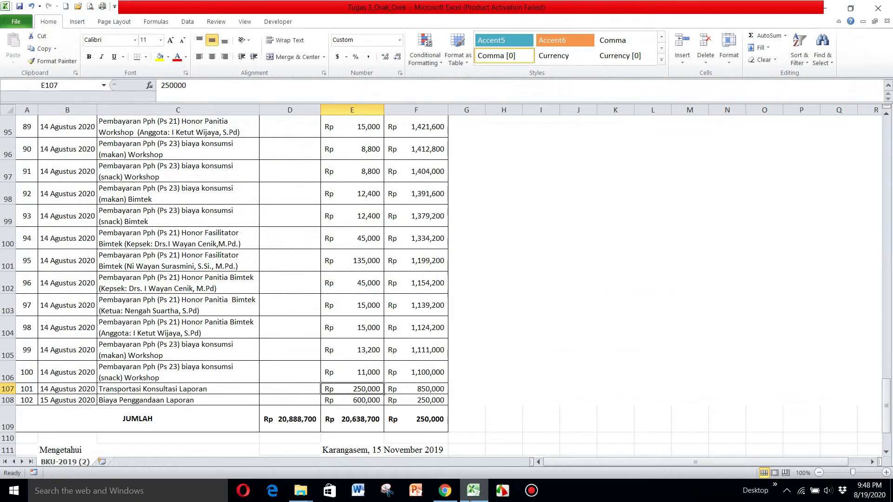
pyautogui.click(469, 501)
pyautogui.write('250.000')
pyautogui.press('Tab')
pyautogui.write('=')
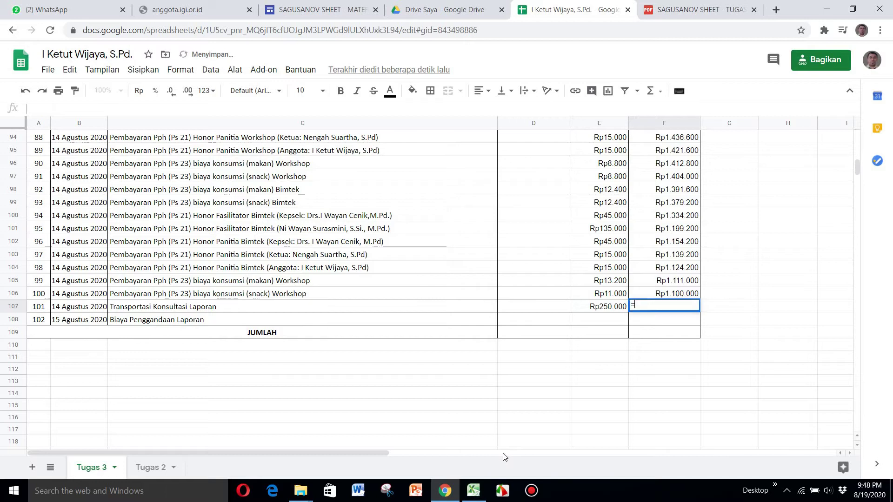
pyautogui.click(645, 297)
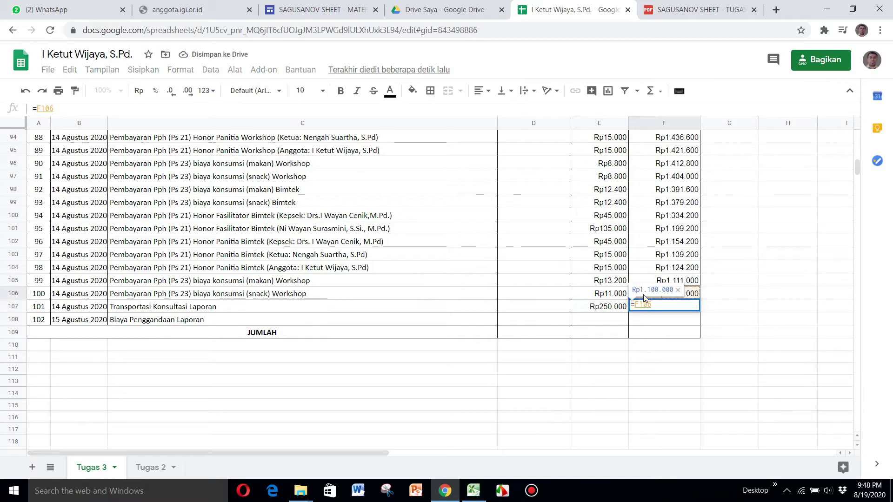
pyautogui.write('-')
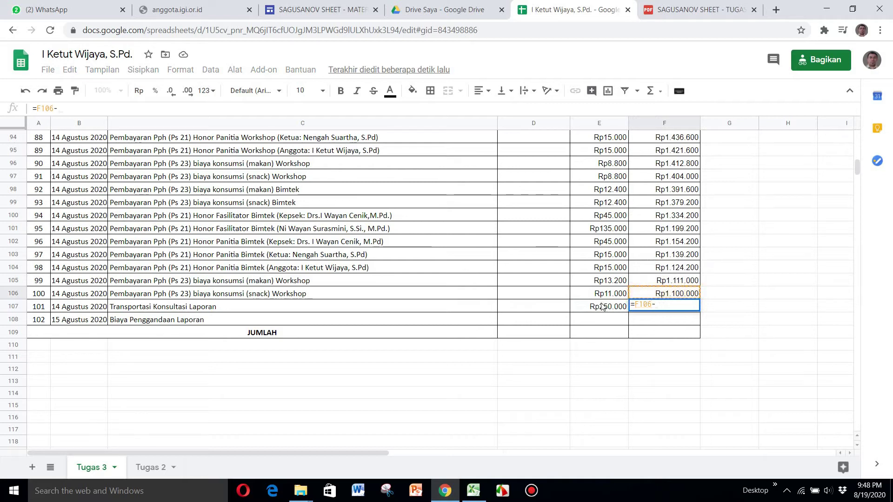
pyautogui.click(601, 306)
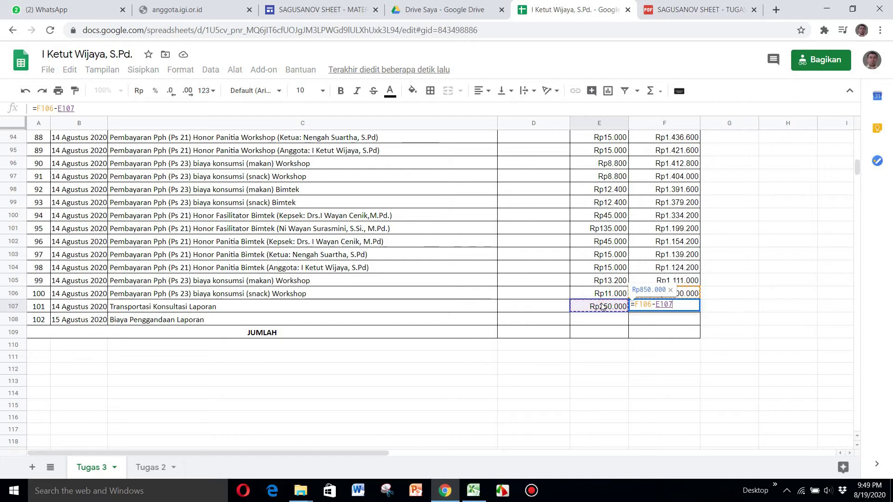
pyautogui.press('Return')
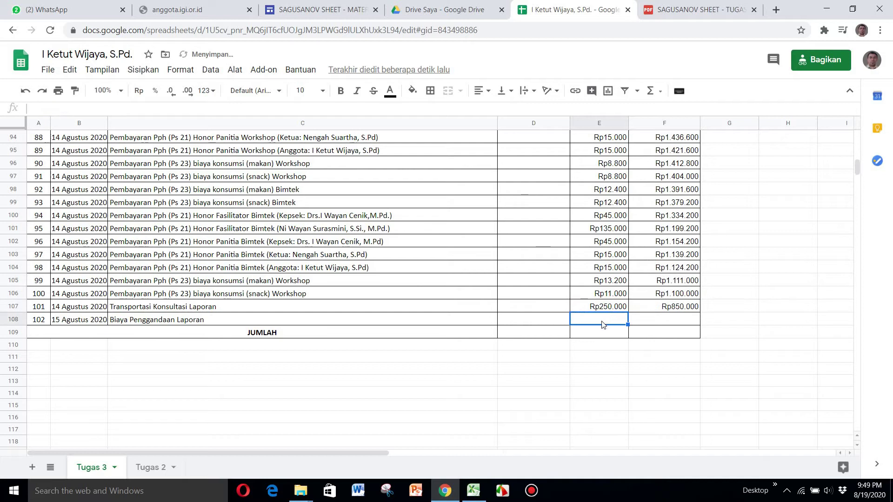
# Step: Enter entry 102's credit 600000 in E108 and the balance formula =F107-E108 in F108
pyautogui.write('600')
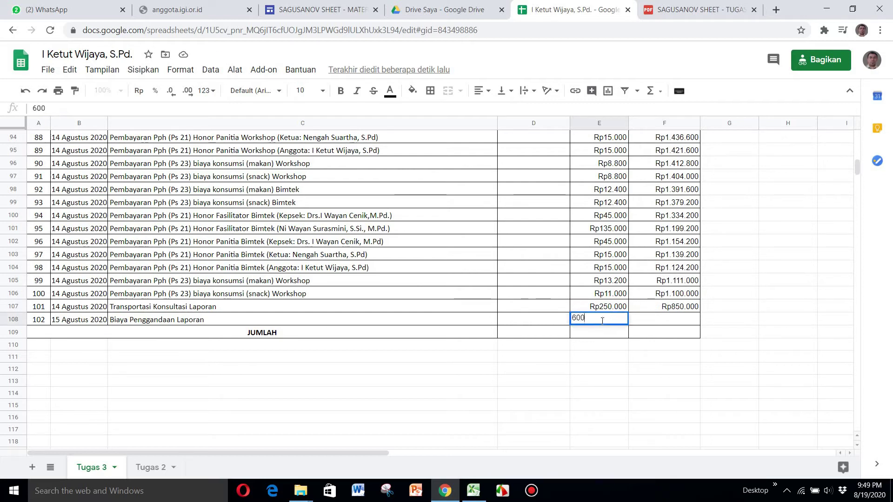
pyautogui.write('000')
pyautogui.press('Tab')
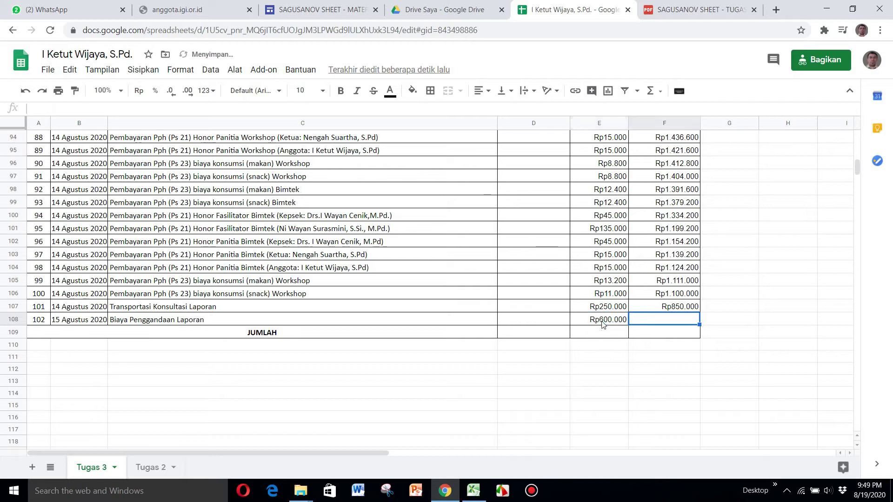
pyautogui.write('=')
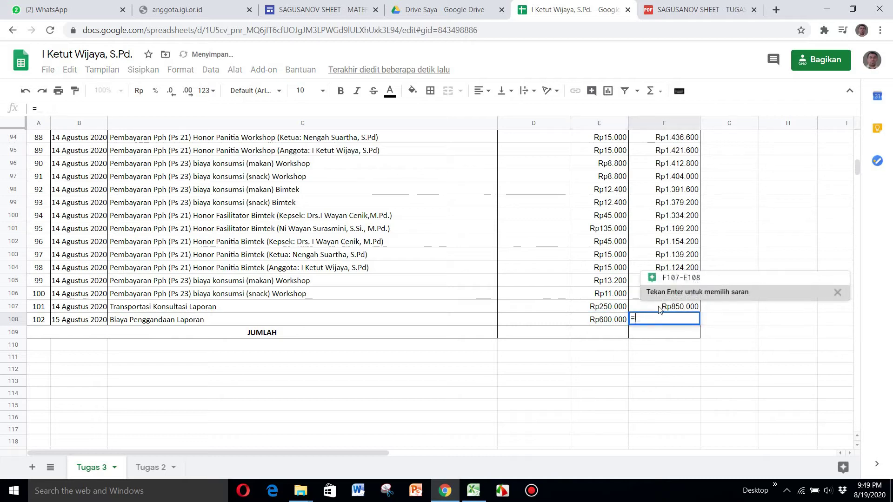
pyautogui.click(659, 307)
pyautogui.write('-')
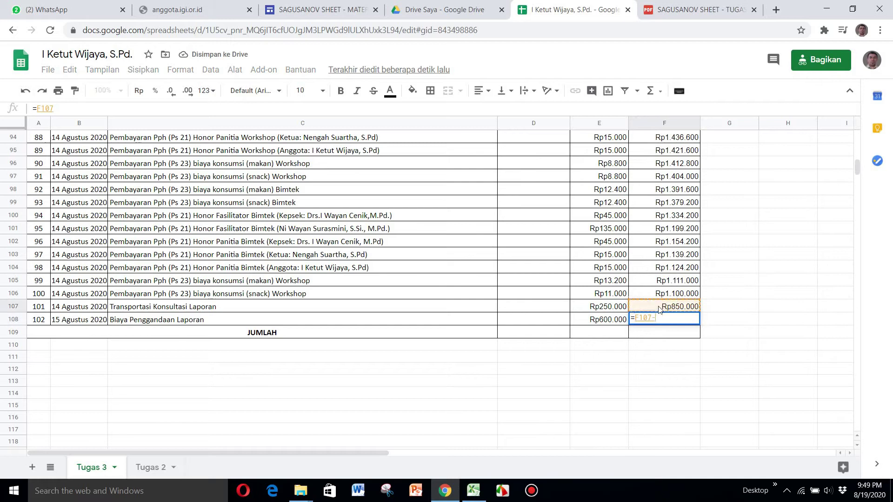
pyautogui.click(606, 320)
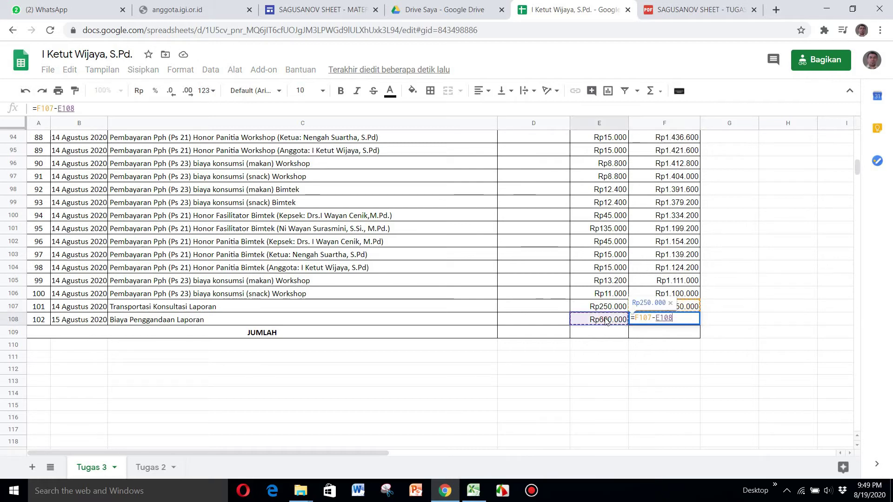
pyautogui.press('Return')
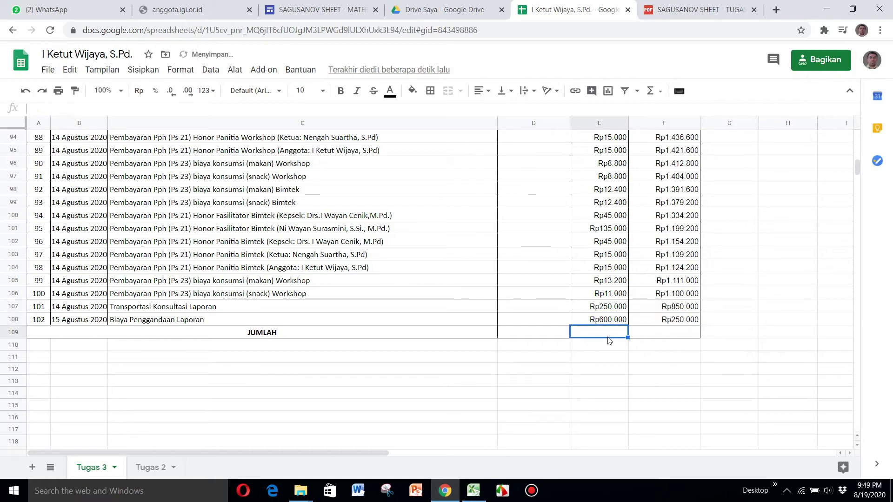
# Step: Set the font size of the final balance in F108 to 12
pyautogui.click(663, 322)
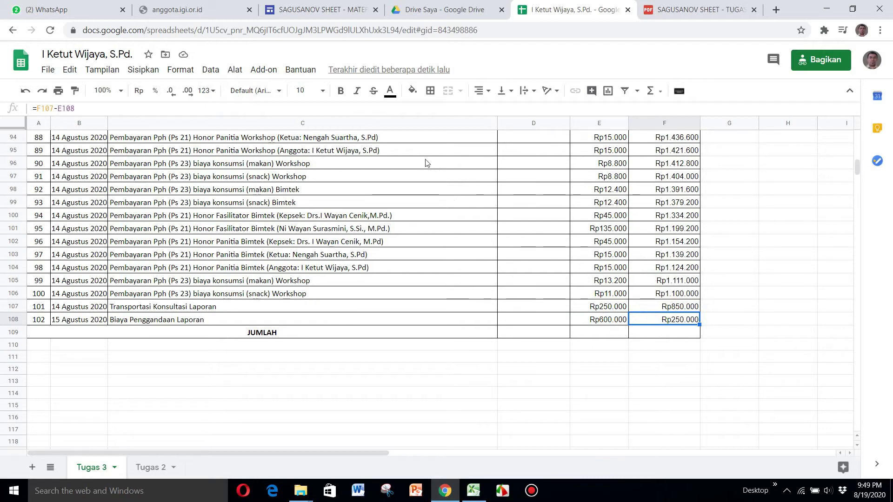
pyautogui.click(324, 95)
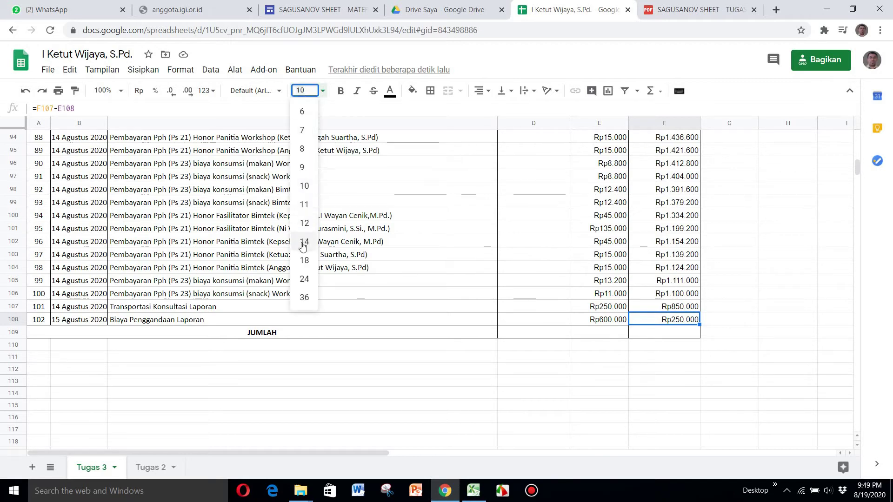
pyautogui.click(321, 95)
pyautogui.click(322, 96)
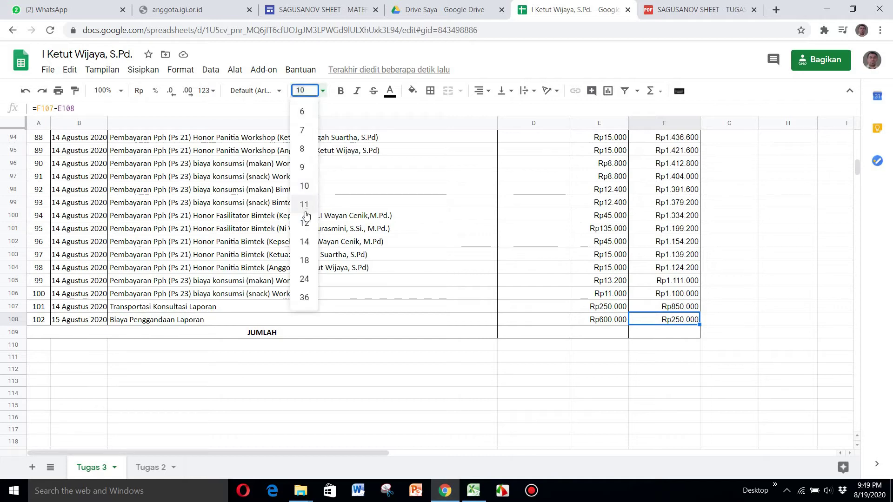
pyautogui.click(304, 242)
pyautogui.click(321, 94)
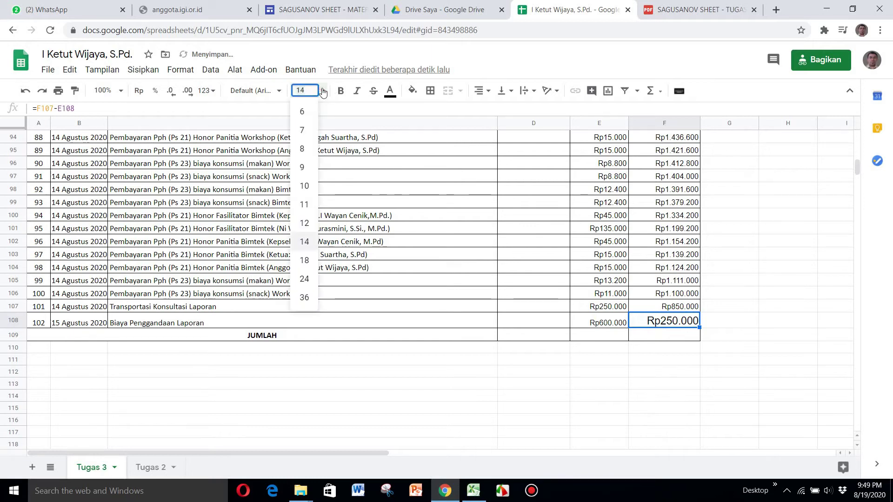
pyautogui.click(305, 224)
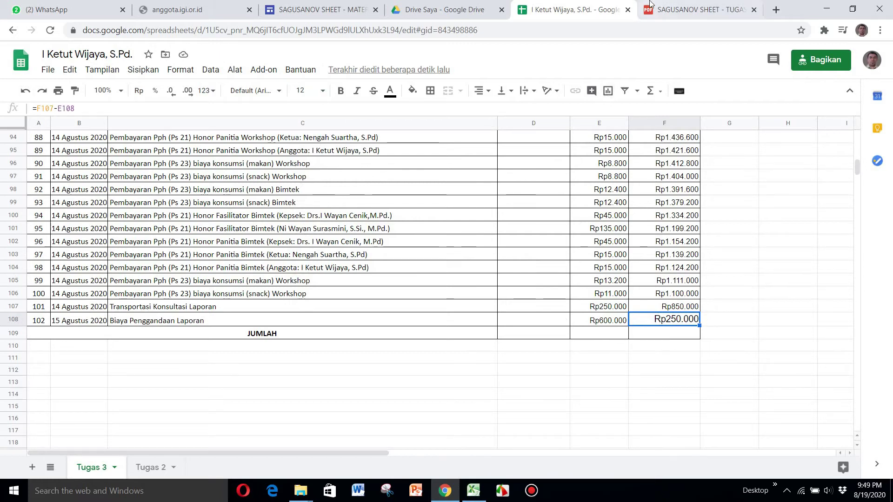
# Step: Check the total row in the Tugas 3 sample PDF, then total the debit column in D109 with =SUM(D7:D108)
pyautogui.click(684, 12)
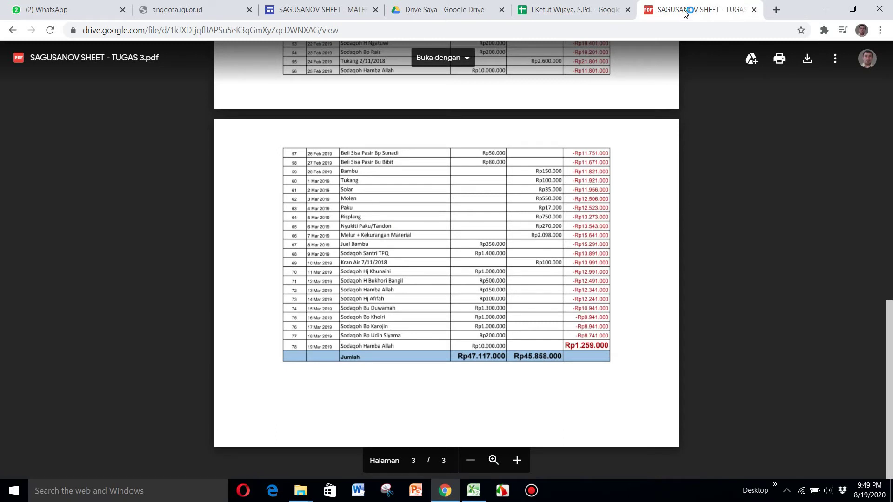
pyautogui.click(574, 9)
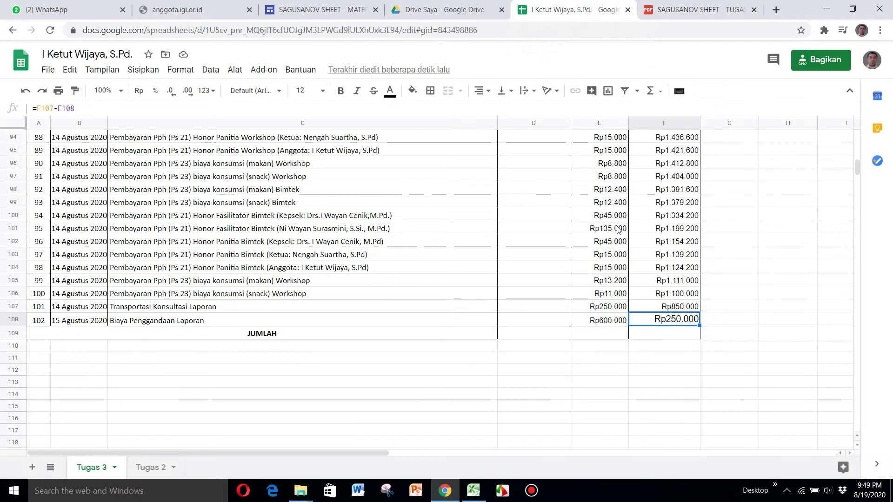
pyautogui.click(589, 337)
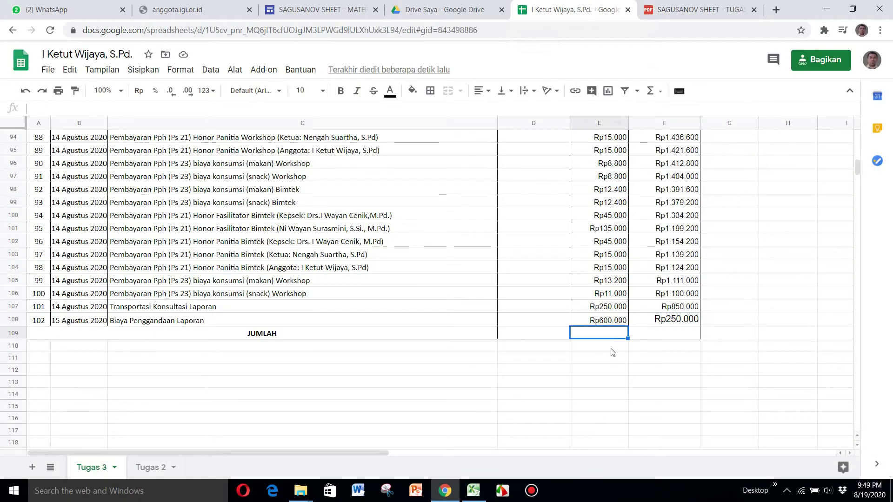
pyautogui.click(538, 335)
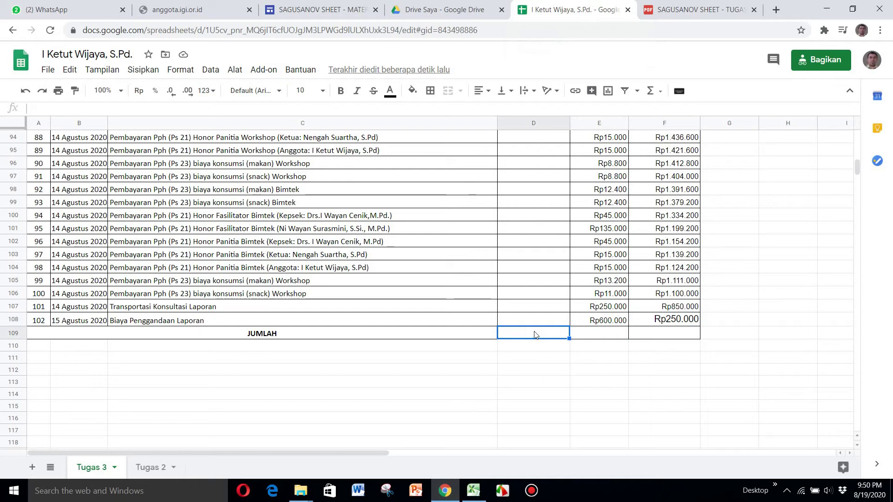
pyautogui.click(399, 333)
pyautogui.click(520, 333)
pyautogui.click(660, 94)
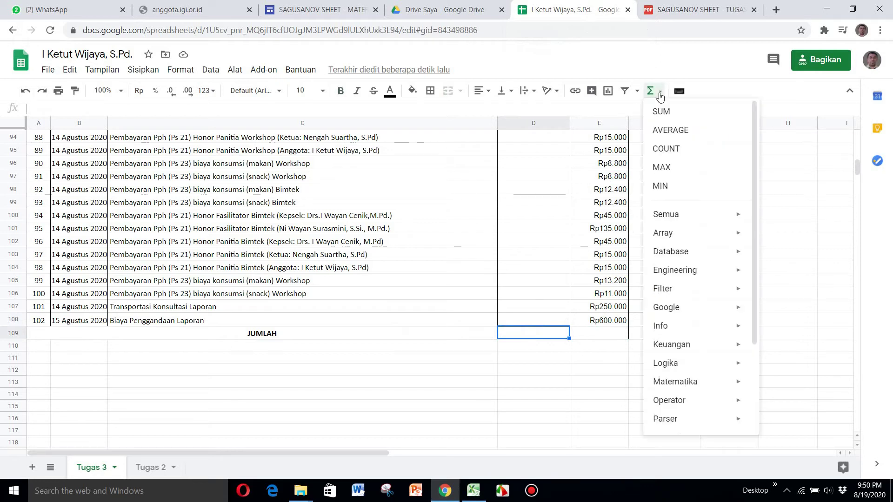
pyautogui.click(660, 112)
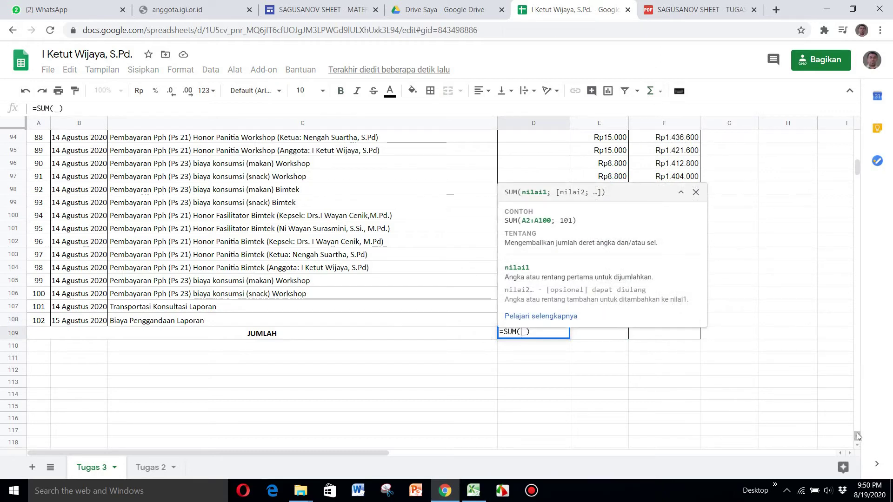
pyautogui.scroll(1, 855, 436)
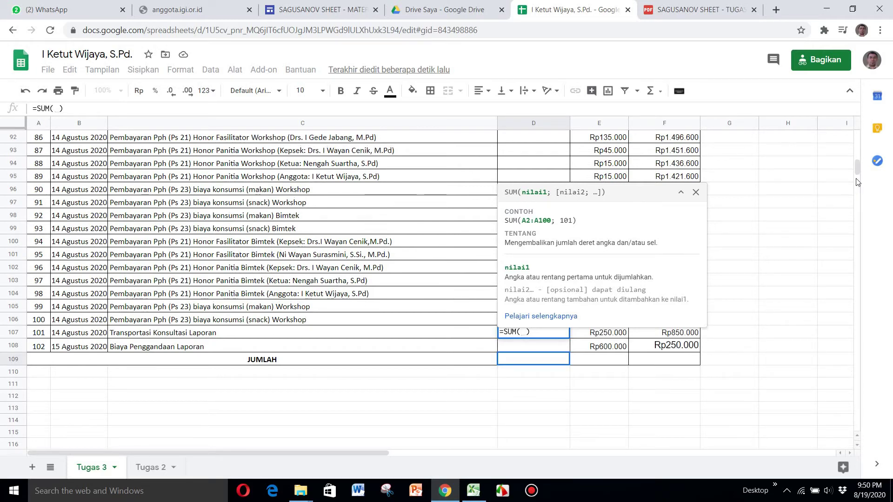
pyautogui.moveTo(857, 172); pyautogui.dragTo(853, 144)
pyautogui.moveTo(561, 155); pyautogui.dragTo(561, 386)
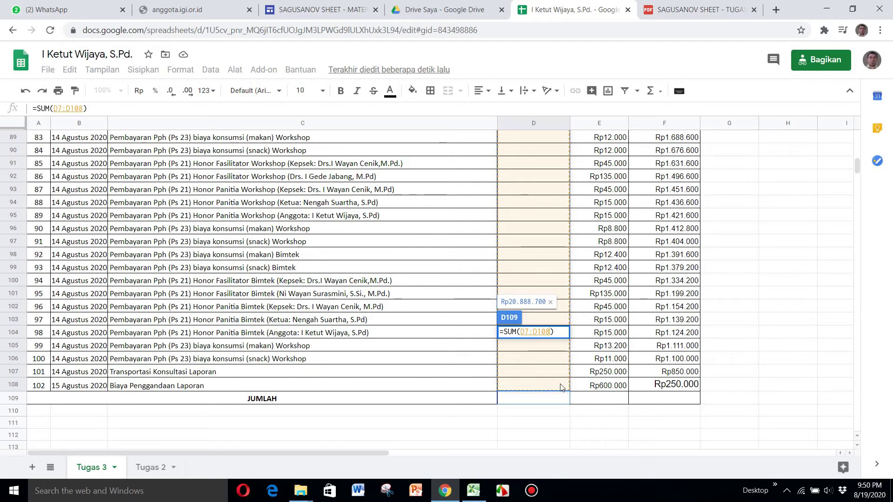
pyautogui.press('Return')
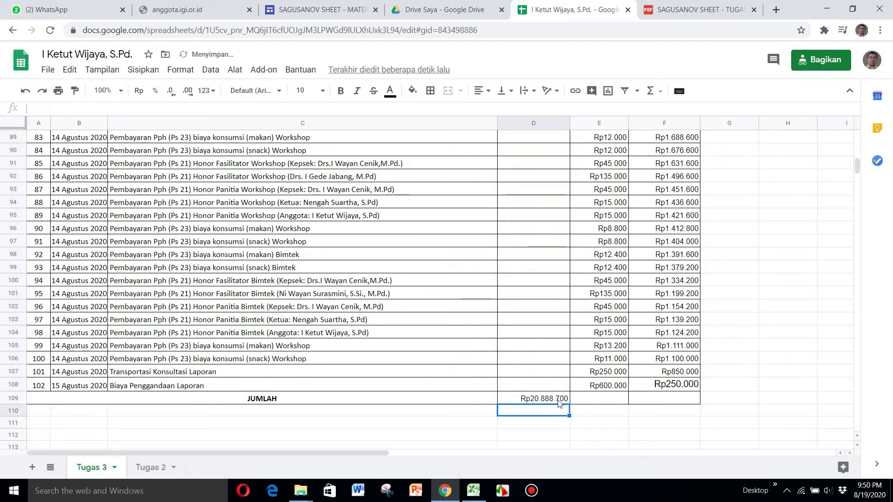
pyautogui.click(558, 400)
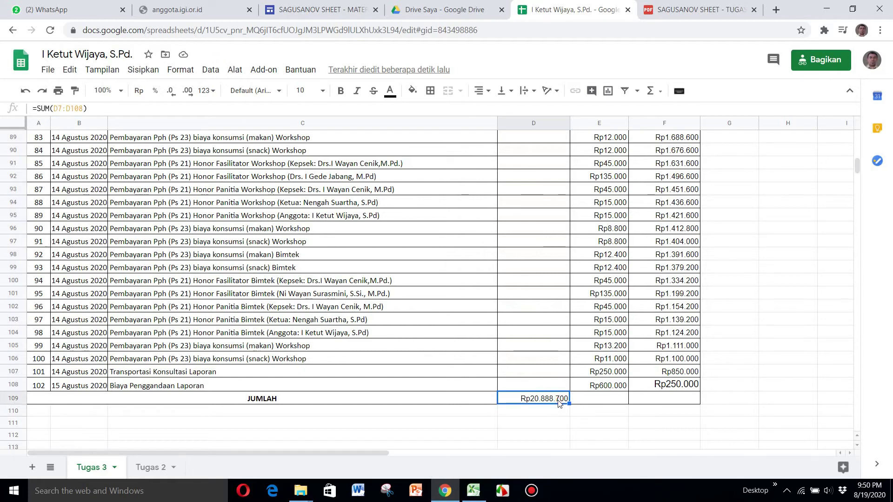
# Step: Try to total the credit column in E109 with =SUM(E8:E109), then clear the cell
pyautogui.click(599, 401)
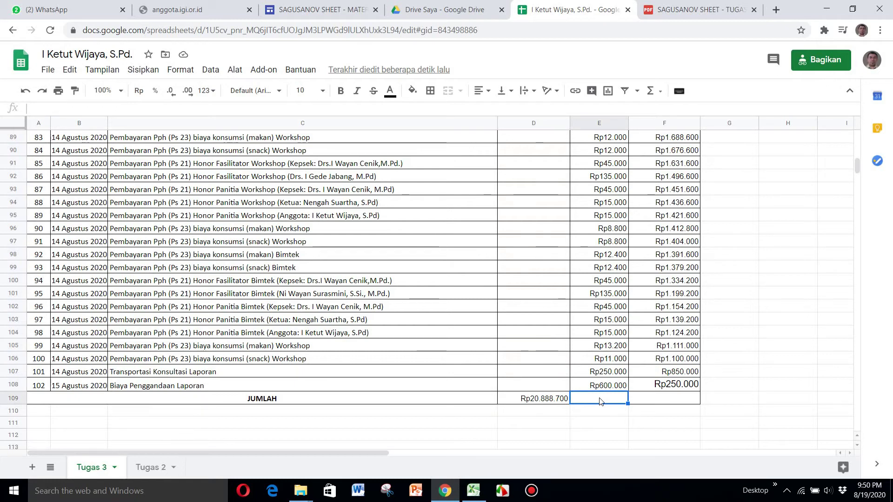
pyautogui.click(659, 95)
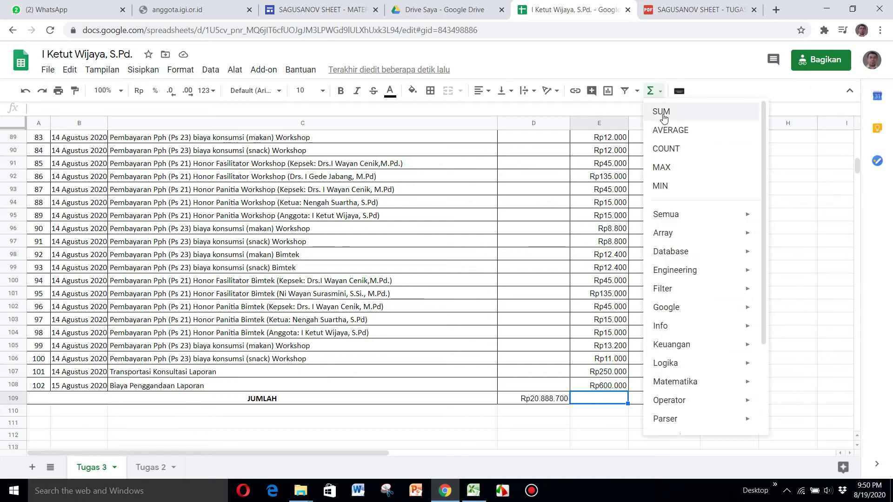
pyautogui.click(661, 112)
pyautogui.moveTo(857, 165); pyautogui.dragTo(857, 136)
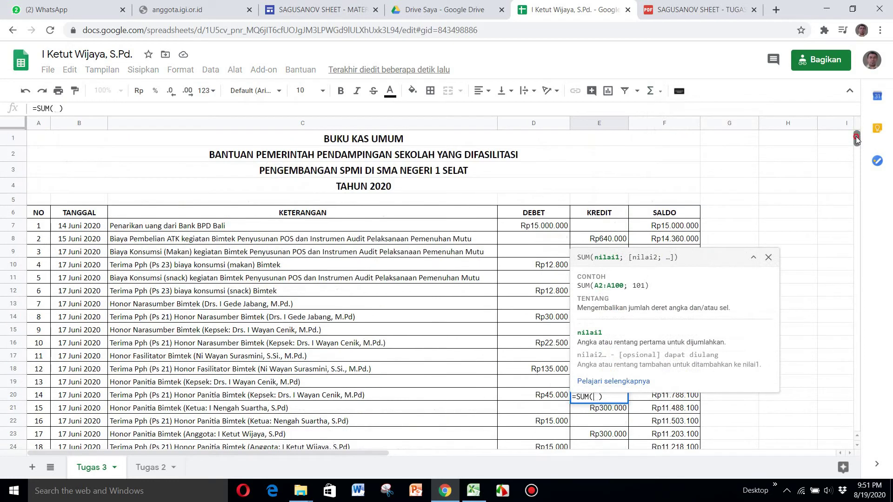
pyautogui.click(605, 240)
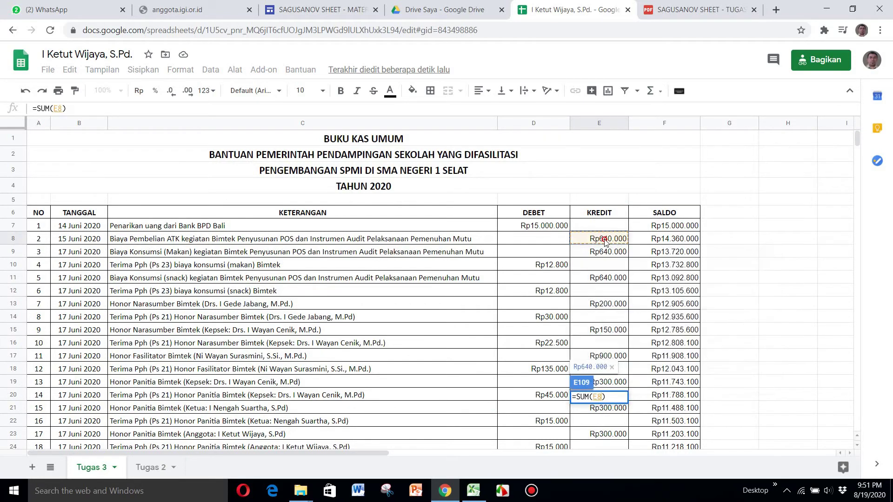
pyautogui.moveTo(605, 240); pyautogui.dragTo(616, 225)
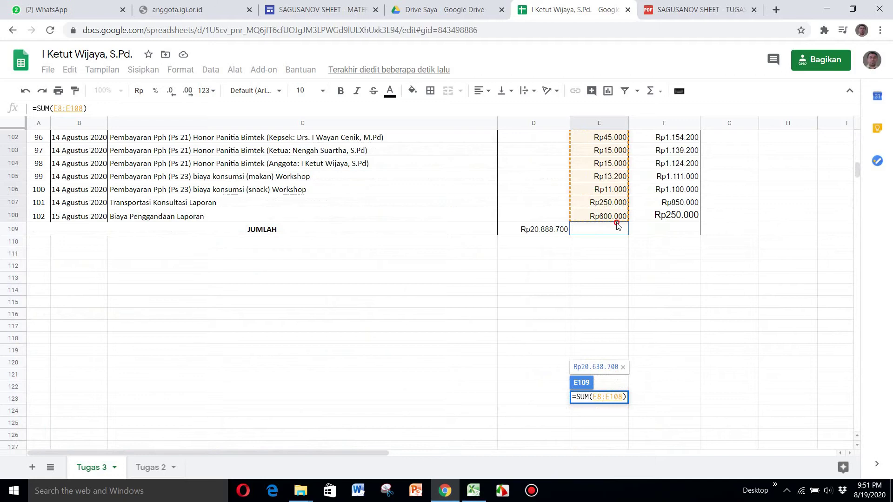
pyautogui.moveTo(617, 224); pyautogui.dragTo(618, 227)
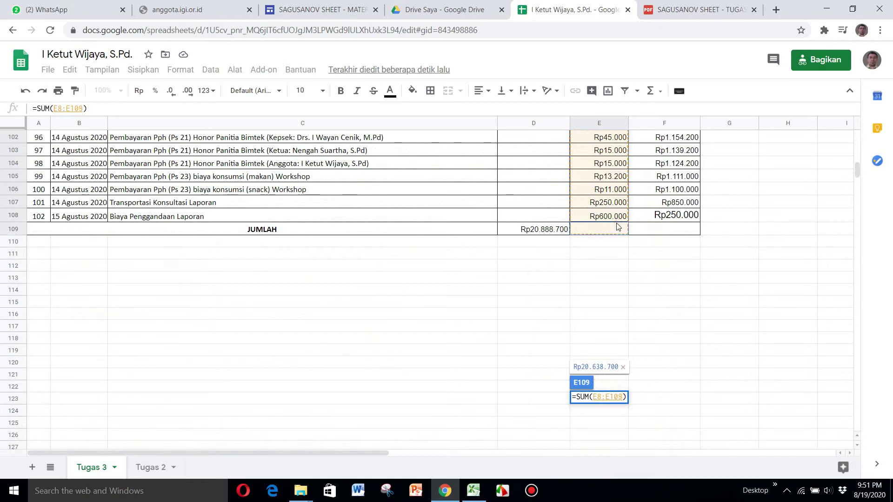
pyautogui.press('Return')
pyautogui.moveTo(622, 230)
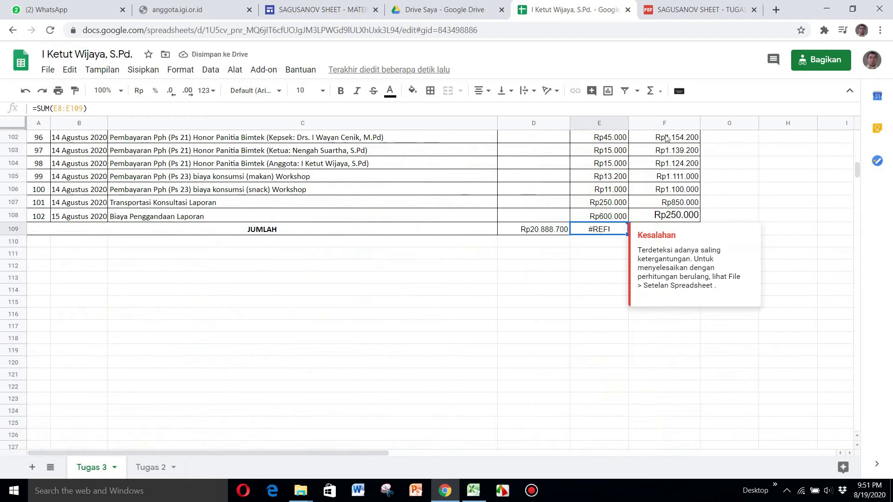
pyautogui.press('Delete')
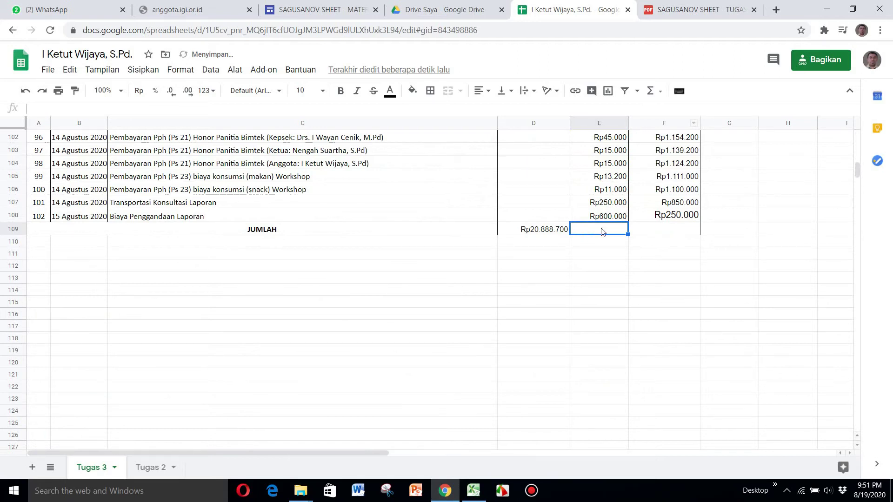
# Step: Total the credit column in E109 with =SUM(E7:E108), then compare the JUMLAH row with the sample PDF
pyautogui.click(656, 93)
pyautogui.click(660, 105)
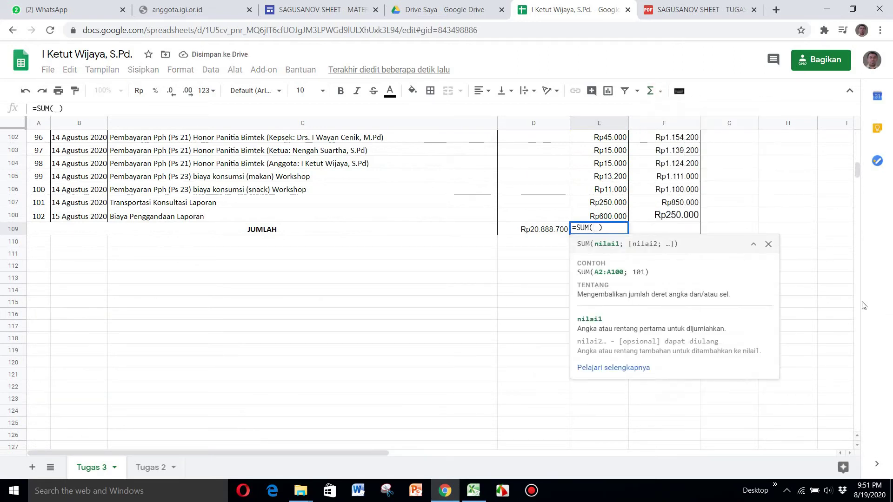
pyautogui.moveTo(858, 166); pyautogui.dragTo(853, 137)
pyautogui.moveTo(626, 138); pyautogui.dragTo(616, 321)
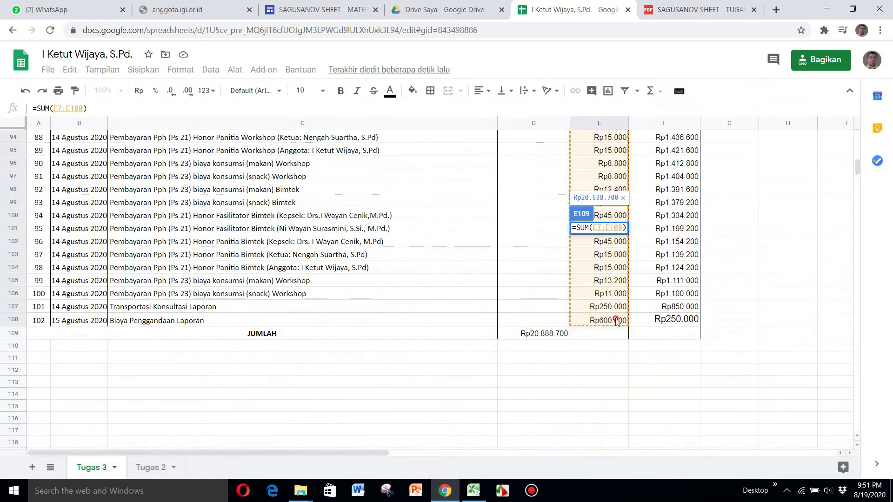
pyautogui.press('Return')
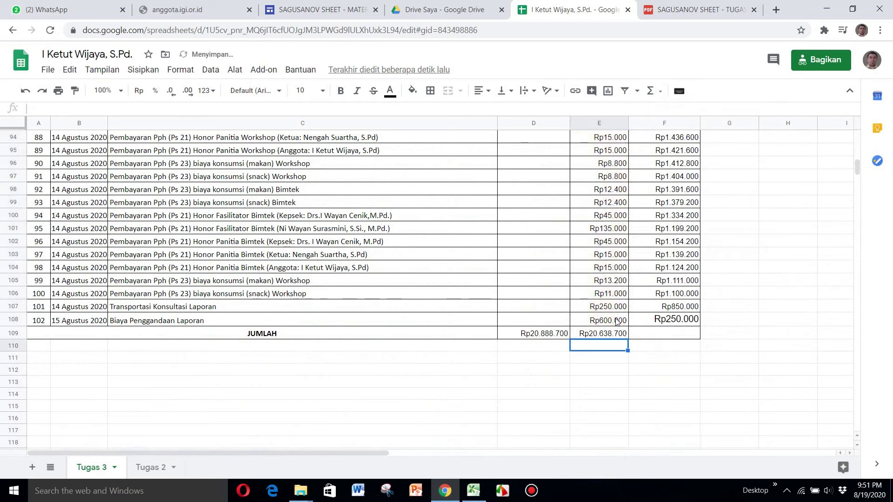
pyautogui.click(614, 336)
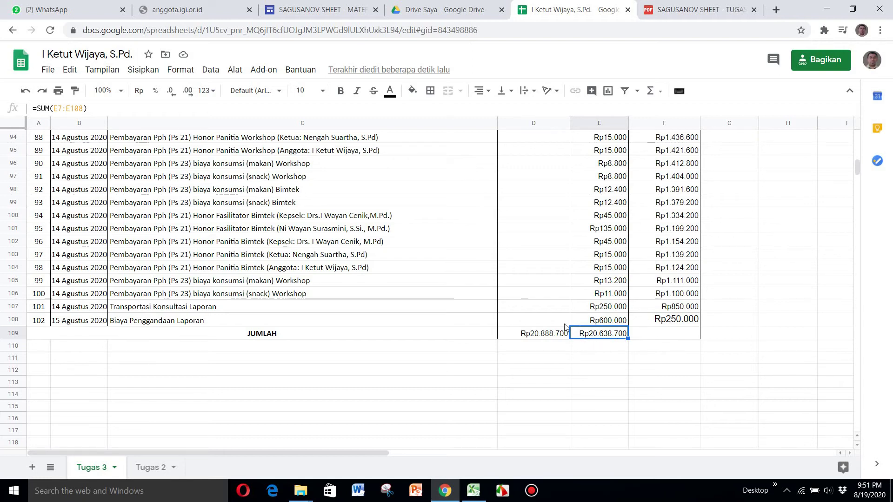
pyautogui.click(679, 9)
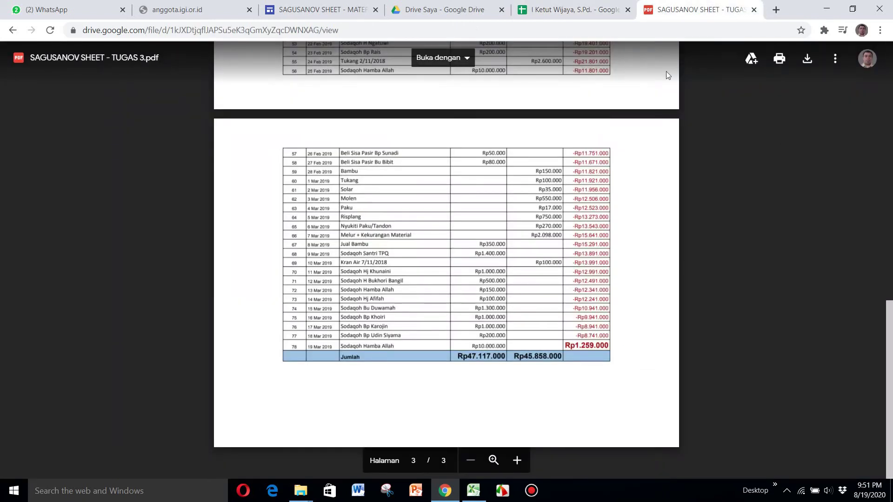
pyautogui.click(572, 11)
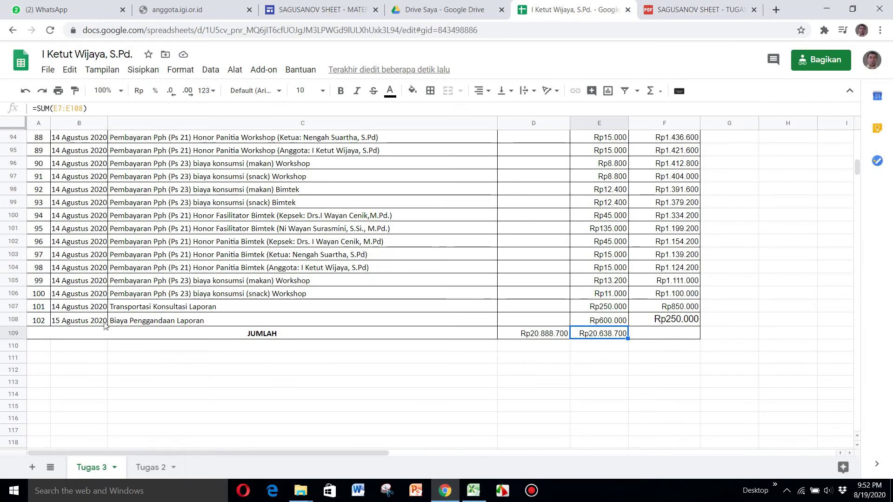
# Step: Fill the JUMLAH row, A109:F109, with the theme blue colour
pyautogui.click(229, 334)
pyautogui.moveTo(229, 333); pyautogui.dragTo(670, 335)
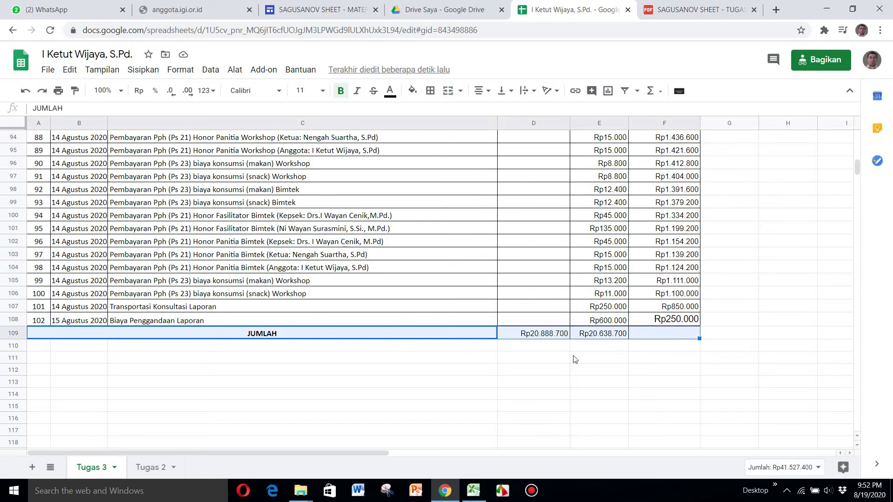
pyautogui.click(413, 91)
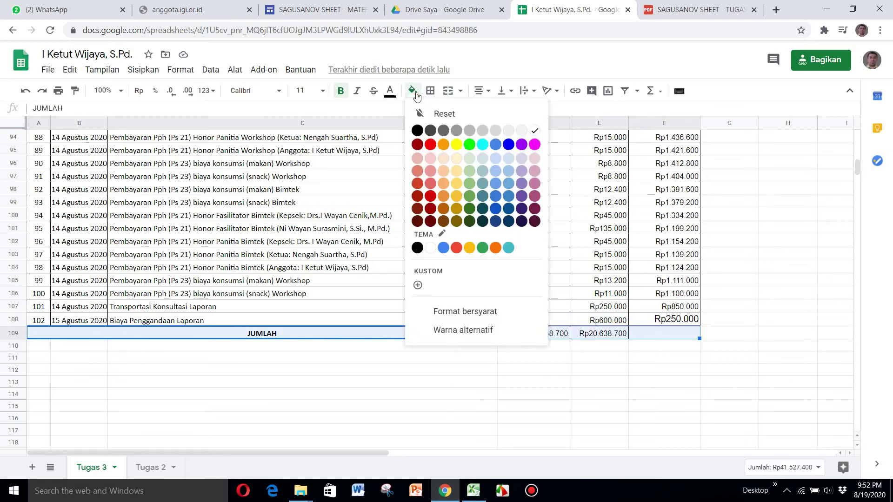
pyautogui.click(442, 246)
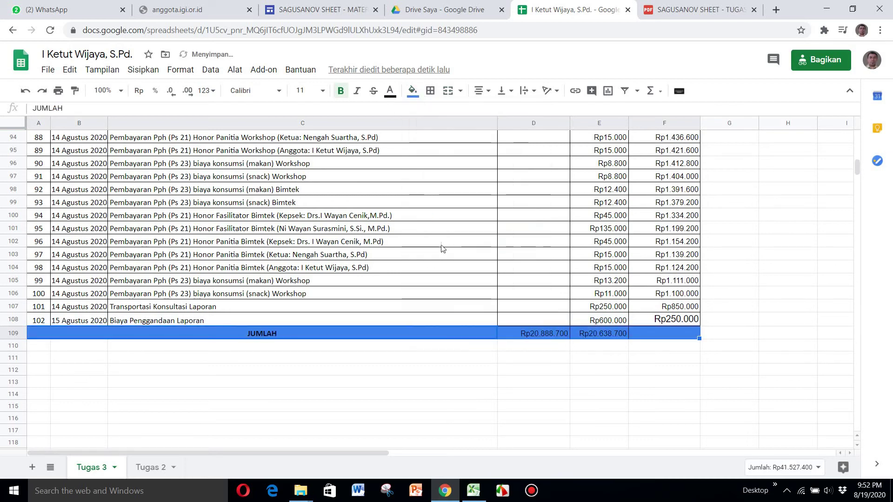
# Step: Set the debit and credit totals in D109:E109 to font size 12 and make them bold
pyautogui.click(540, 336)
pyautogui.click(533, 369)
pyautogui.click(532, 334)
pyautogui.keyDown('shift'); pyautogui.click(579, 336); pyautogui.keyUp('shift')
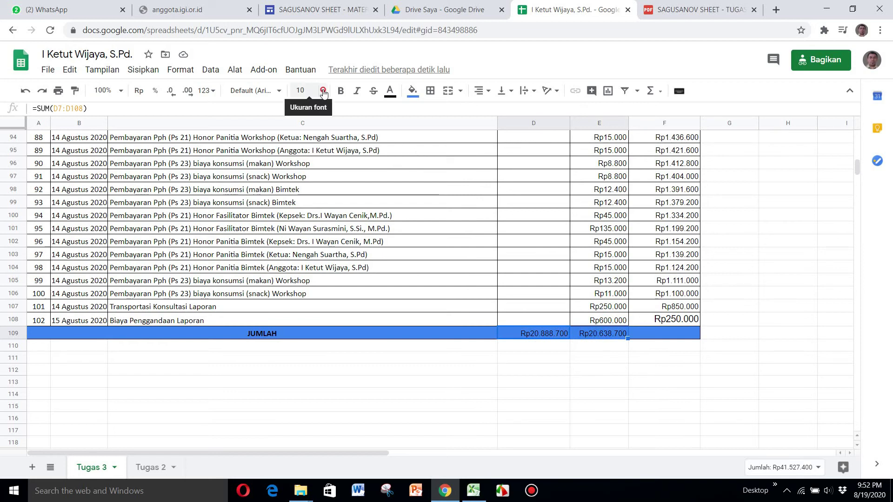
pyautogui.click(306, 90)
pyautogui.click(304, 223)
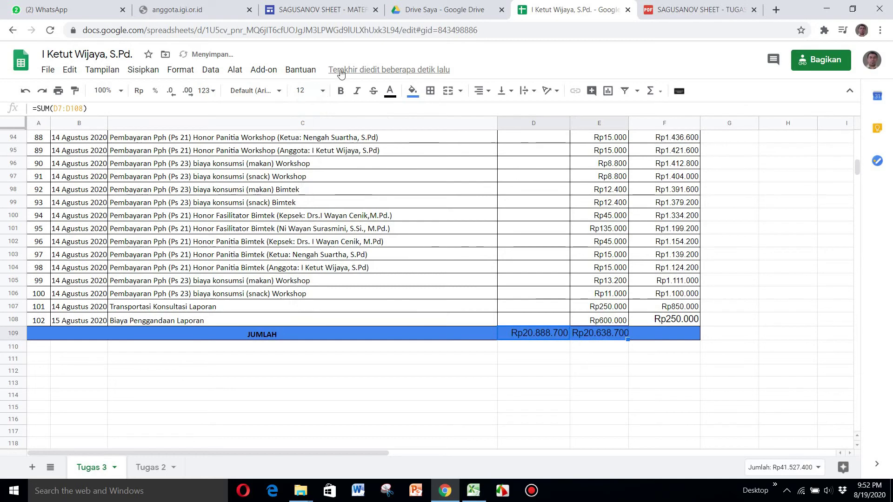
pyautogui.click(340, 90)
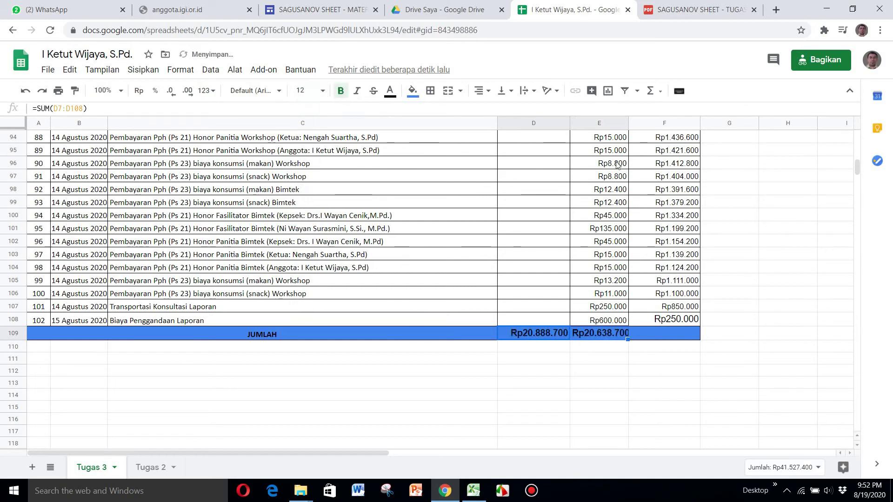
# Step: Widen column E slightly so the enlarged credit total fits inside its cell
pyautogui.moveTo(627, 125); pyautogui.dragTo(630, 125)
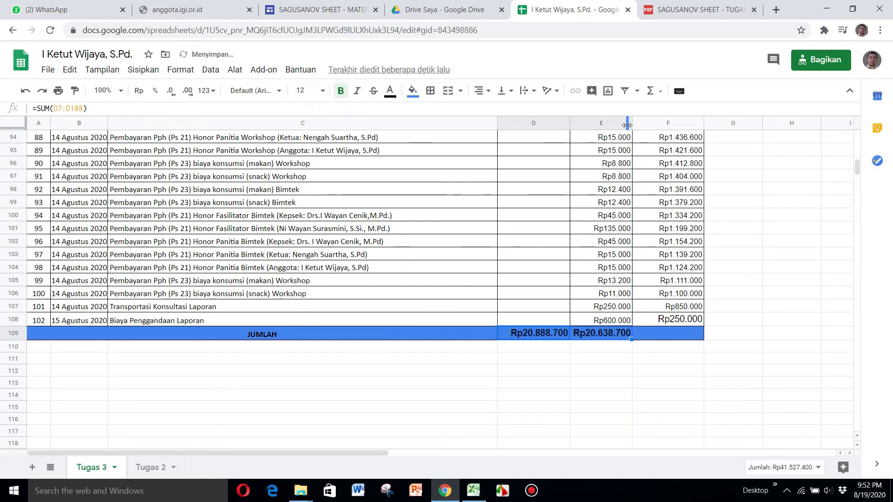
pyautogui.click(623, 124)
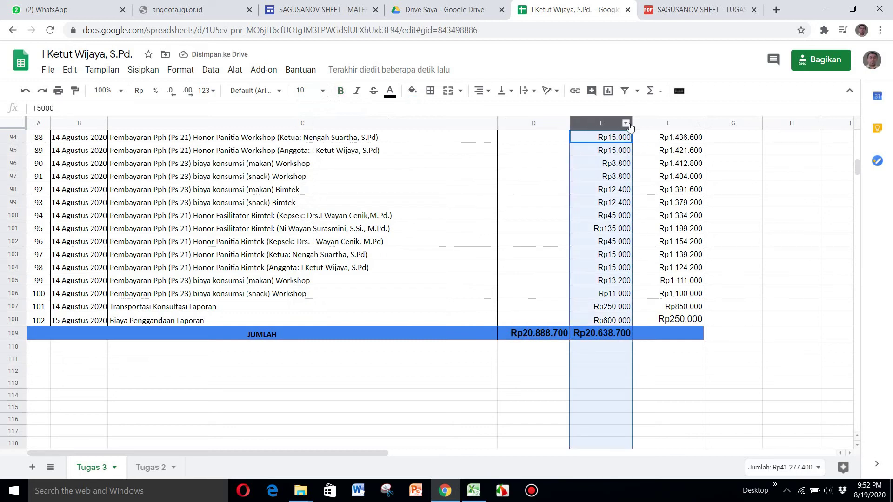
pyautogui.moveTo(632, 124); pyautogui.dragTo(639, 126)
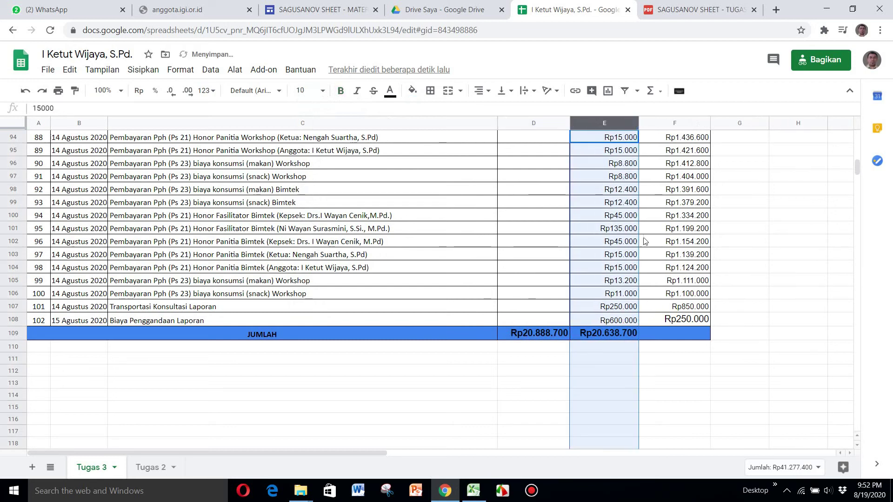
pyautogui.click(565, 363)
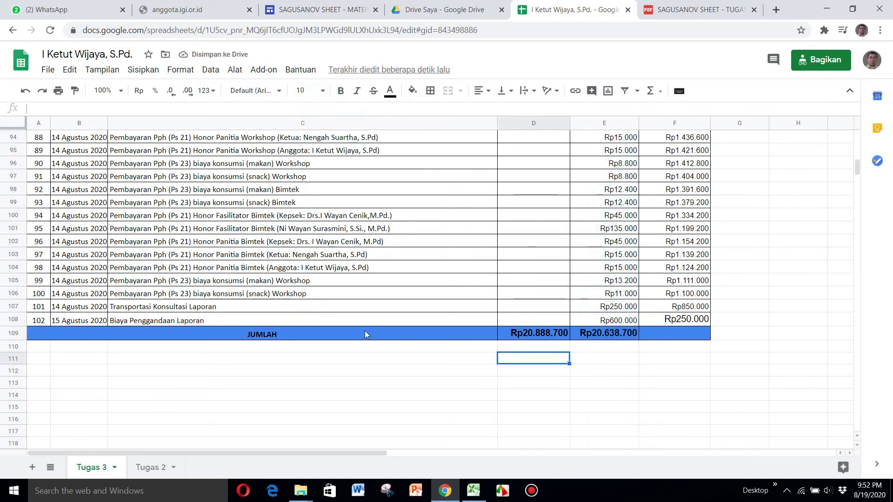
# Step: Check the formatting in the Tugas 3 sample PDF, then fill the header row A6:F6 with the theme blue colour
pyautogui.click(667, 11)
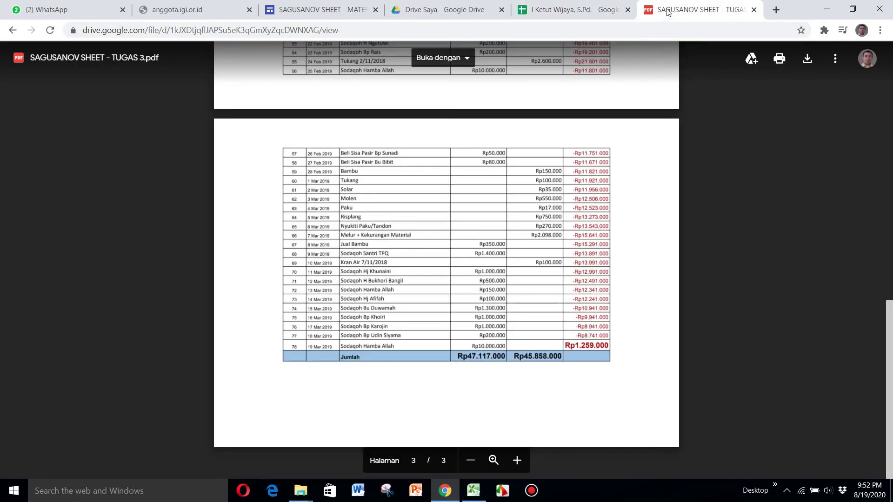
pyautogui.click(584, 11)
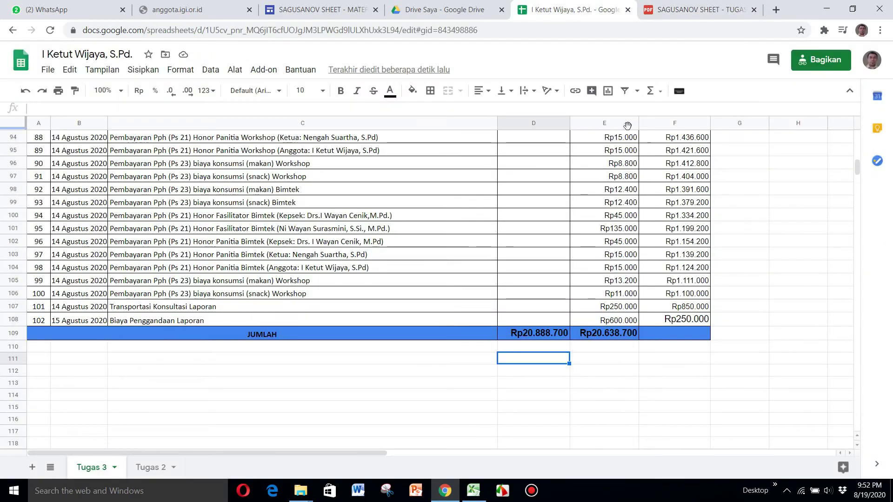
pyautogui.moveTo(857, 171); pyautogui.dragTo(851, 127)
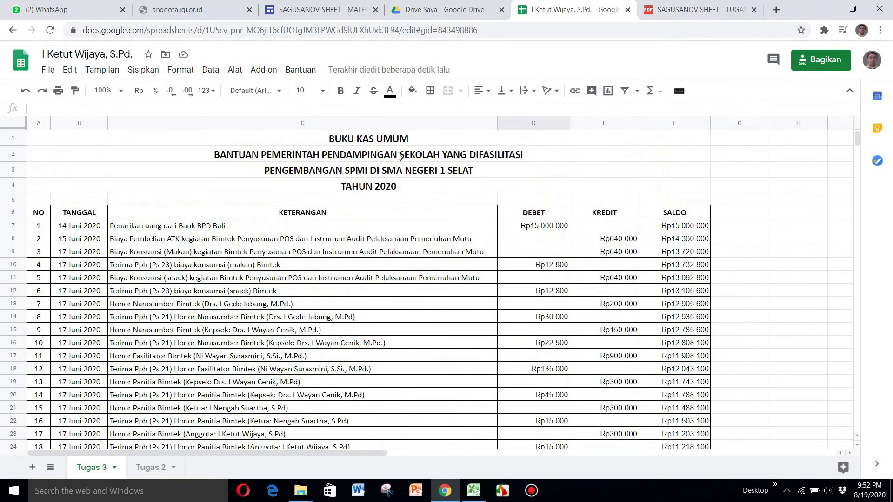
pyautogui.moveTo(43, 214); pyautogui.dragTo(667, 219)
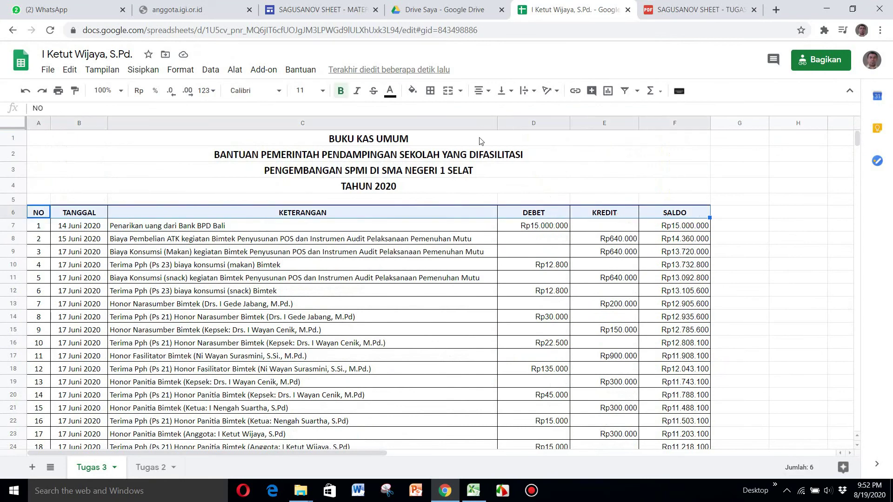
pyautogui.click(418, 93)
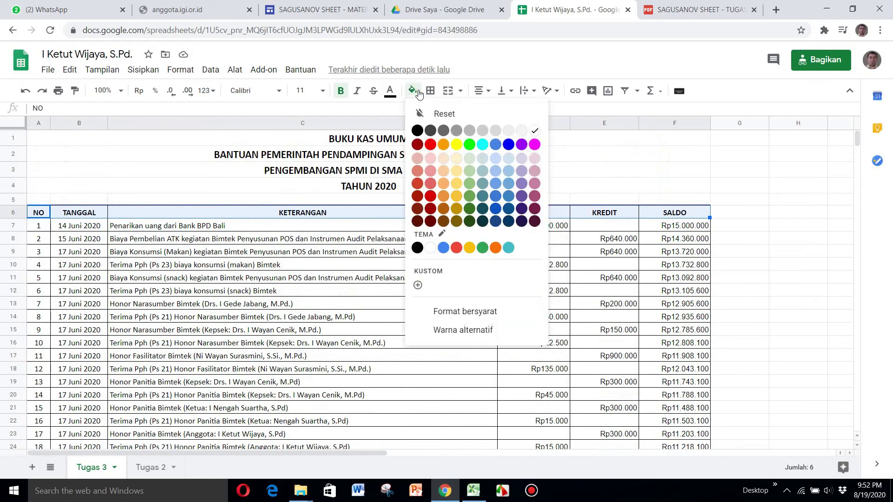
pyautogui.click(443, 248)
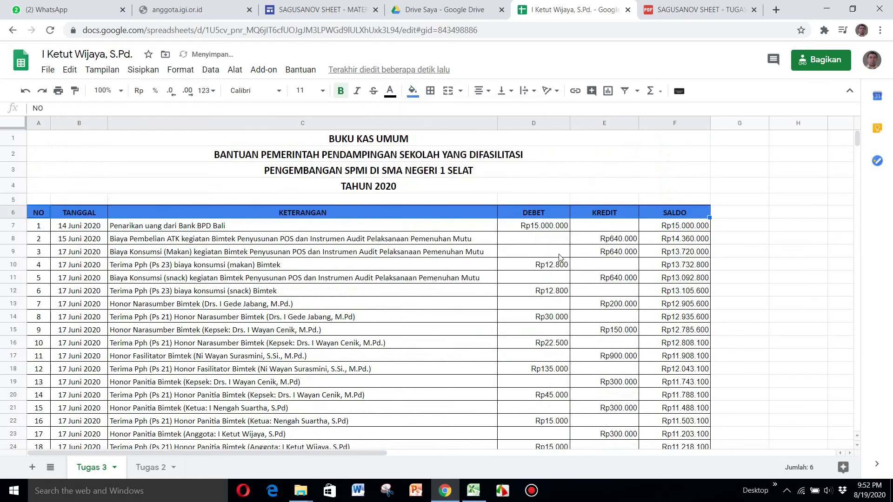
# Step: Check the balance column in the sample PDF, then set the text colour of the SALDO values in F7:F108 to red
pyautogui.click(679, 242)
pyautogui.click(686, 227)
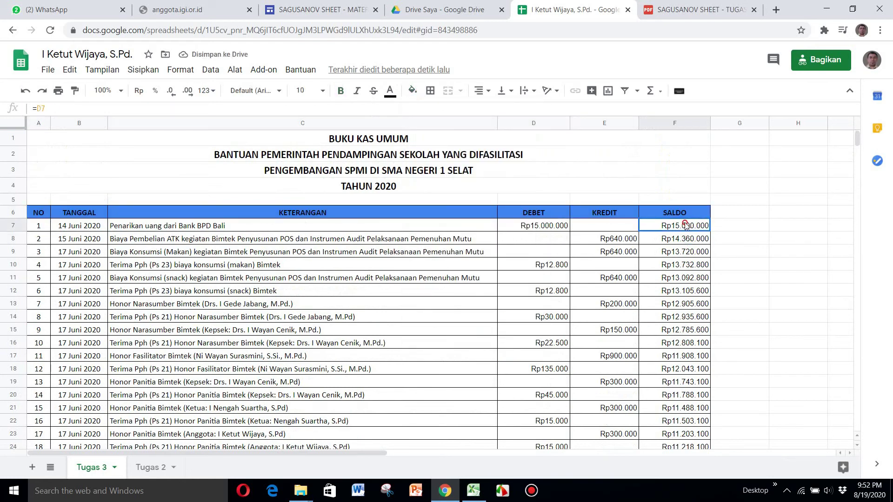
pyautogui.click(703, 9)
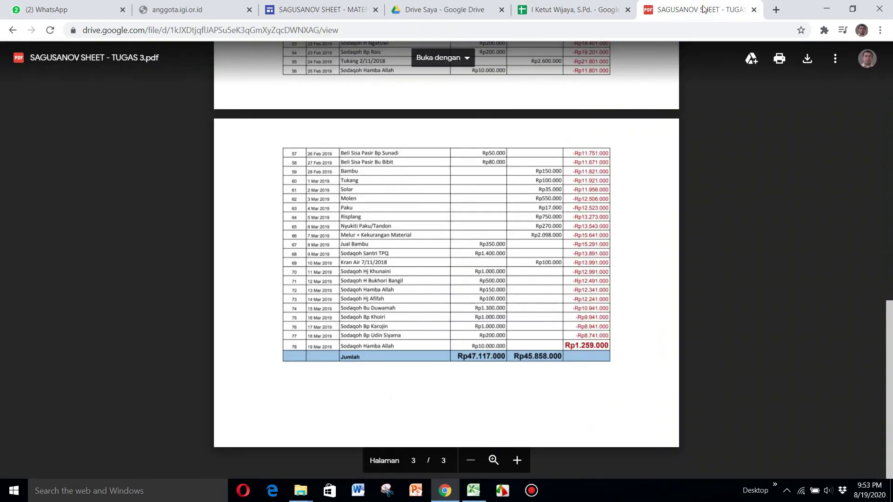
pyautogui.click(590, 11)
pyautogui.moveTo(679, 228)
pyautogui.mouseDown()
pyautogui.moveTo(681, 497)
pyautogui.moveTo(694, 402)
pyautogui.moveTo(673, 240)
pyautogui.mouseUp()
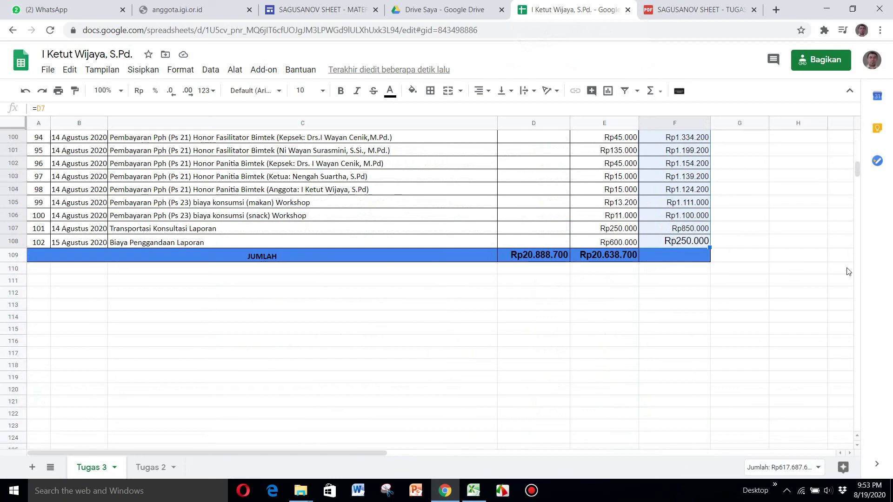
pyautogui.moveTo(856, 171); pyautogui.dragTo(856, 141)
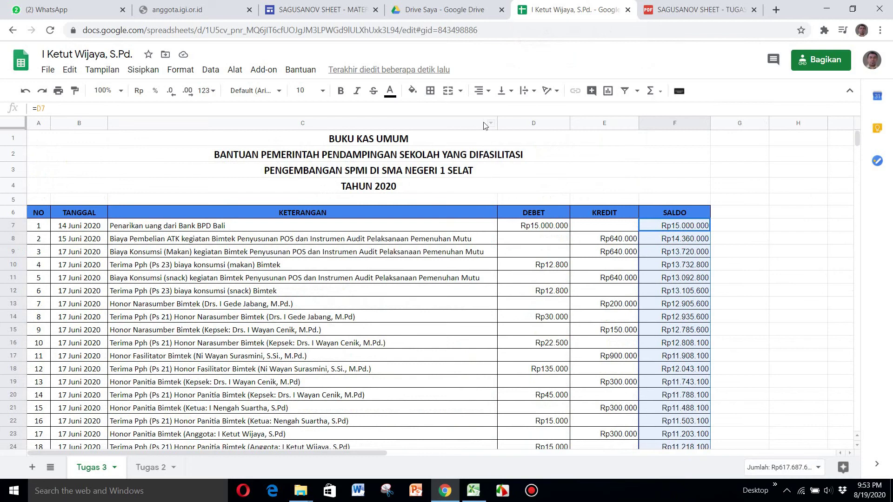
pyautogui.click(394, 96)
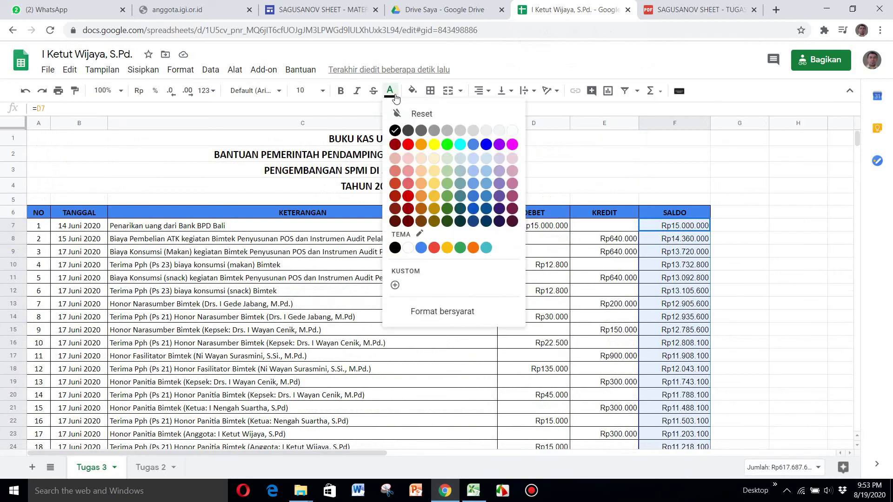
pyautogui.click(407, 146)
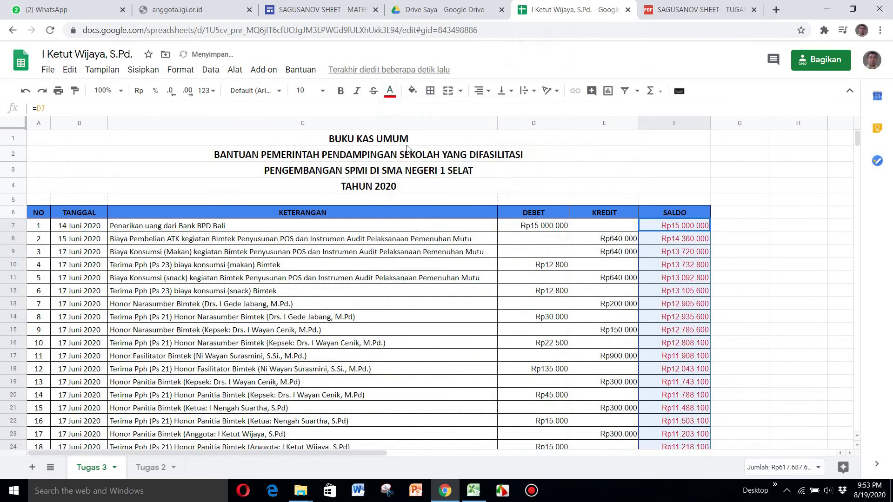
pyautogui.click(728, 227)
pyautogui.moveTo(856, 133)
pyautogui.mouseDown()
pyautogui.moveTo(844, 180)
pyautogui.moveTo(847, 128)
pyautogui.mouseUp()
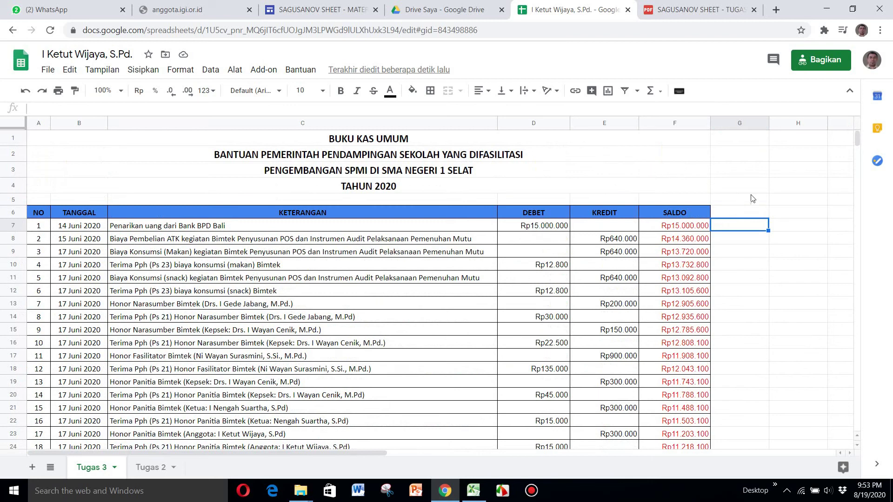
# Step: Set the spreadsheet's link access to "Siapa saja yang memiliki link", copy the sharing link and finish sharing
pyautogui.click(809, 68)
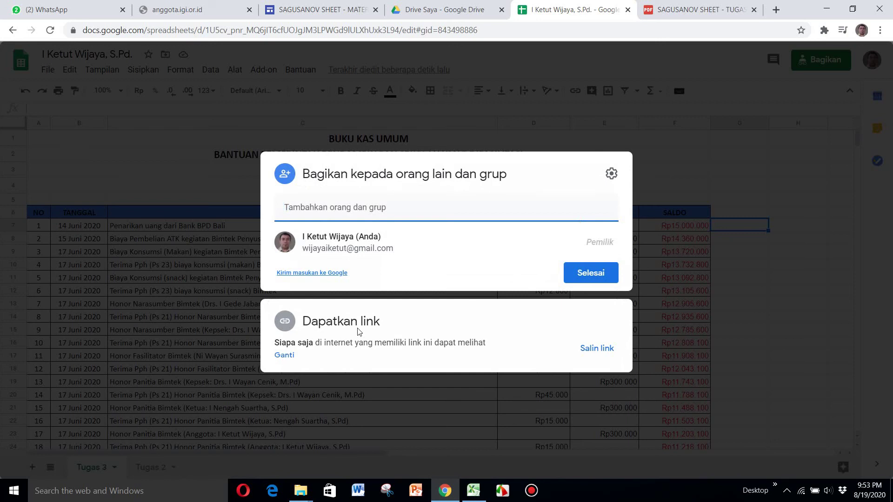
pyautogui.click(357, 327)
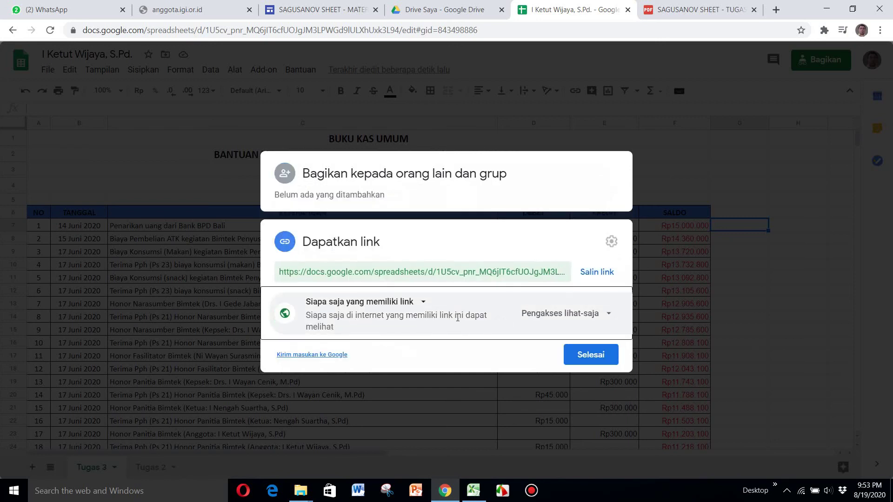
pyautogui.click(422, 303)
pyautogui.click(400, 356)
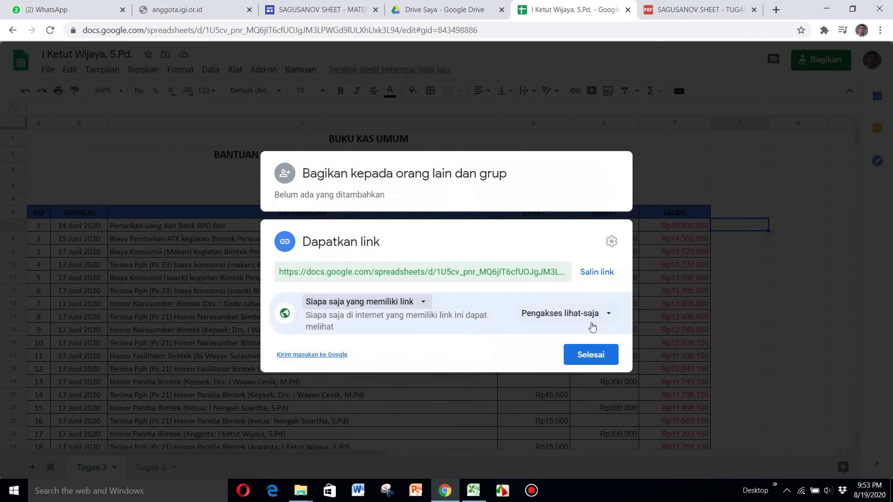
pyautogui.click(597, 274)
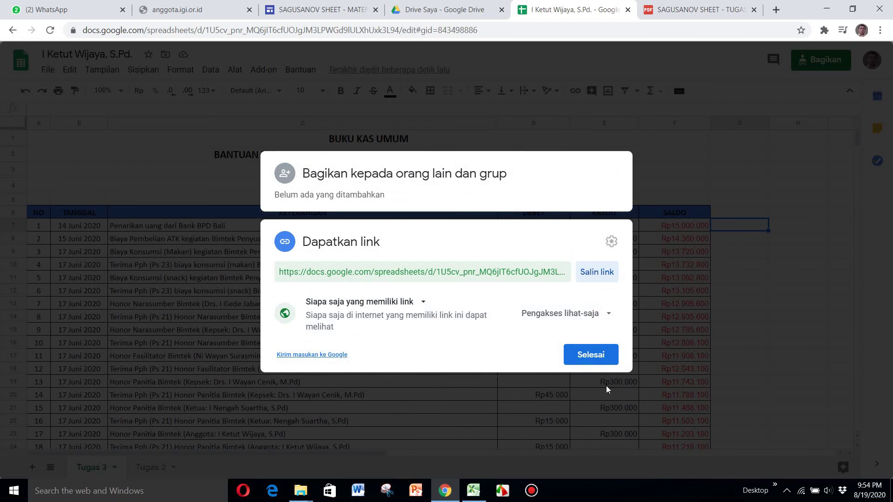
pyautogui.click(591, 356)
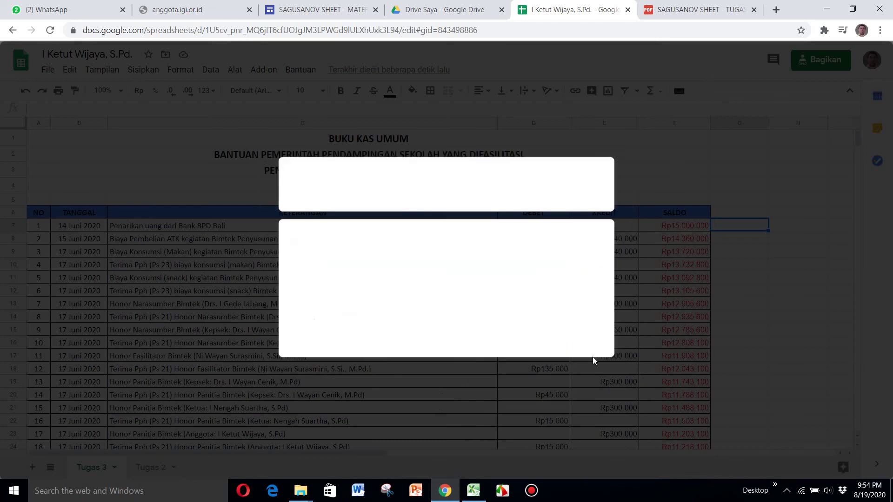